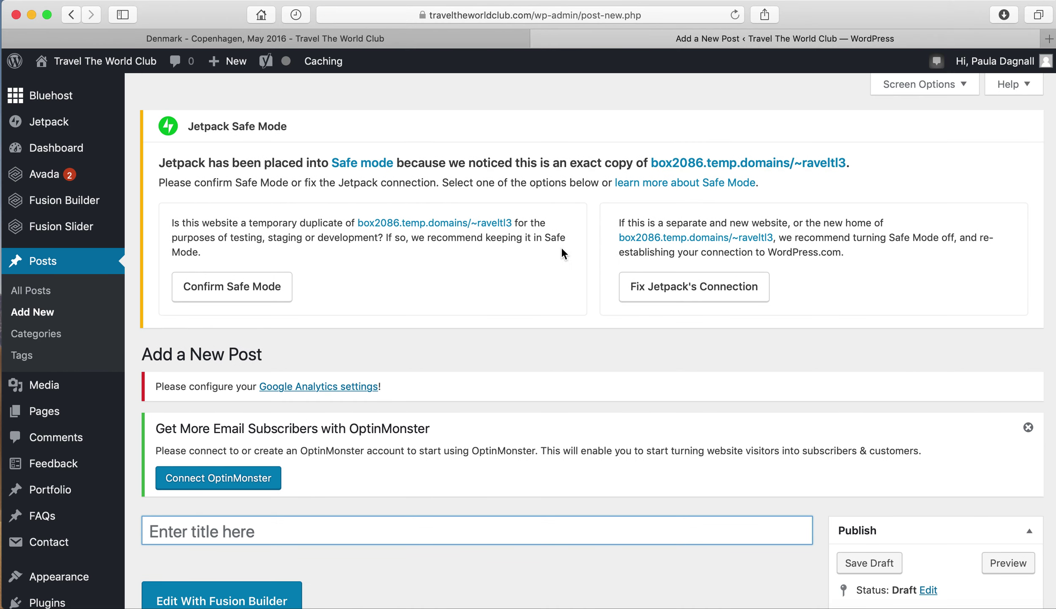
Enter "Denmark – Copenhagen-1" as the title of the new post
scroll(561, 254, "down", 6)
scroll(562, 248, "down", 1)
scroll(561, 247, "up", 1)
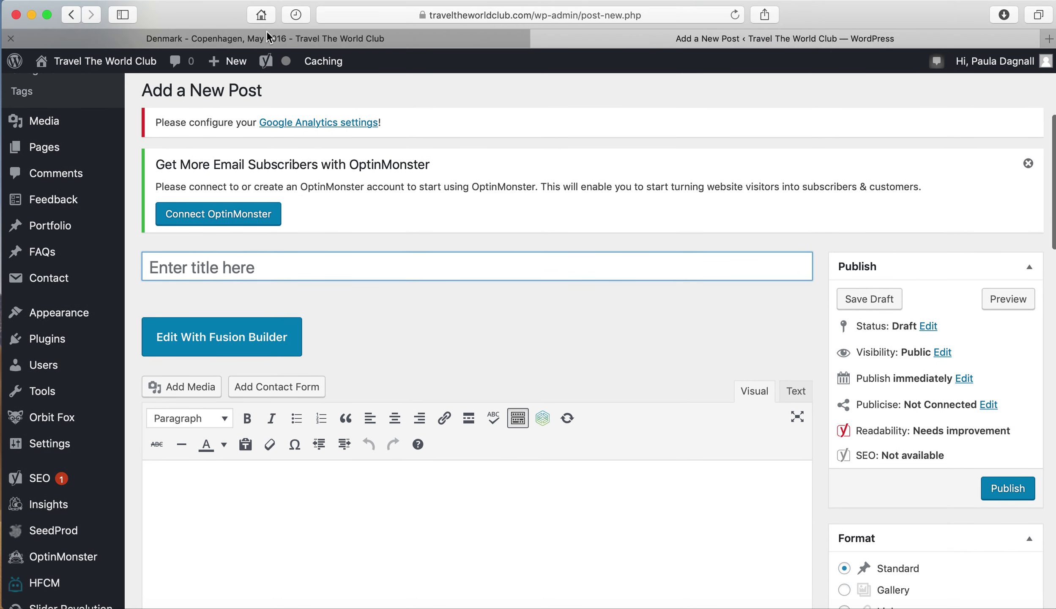
left_click(164, 266)
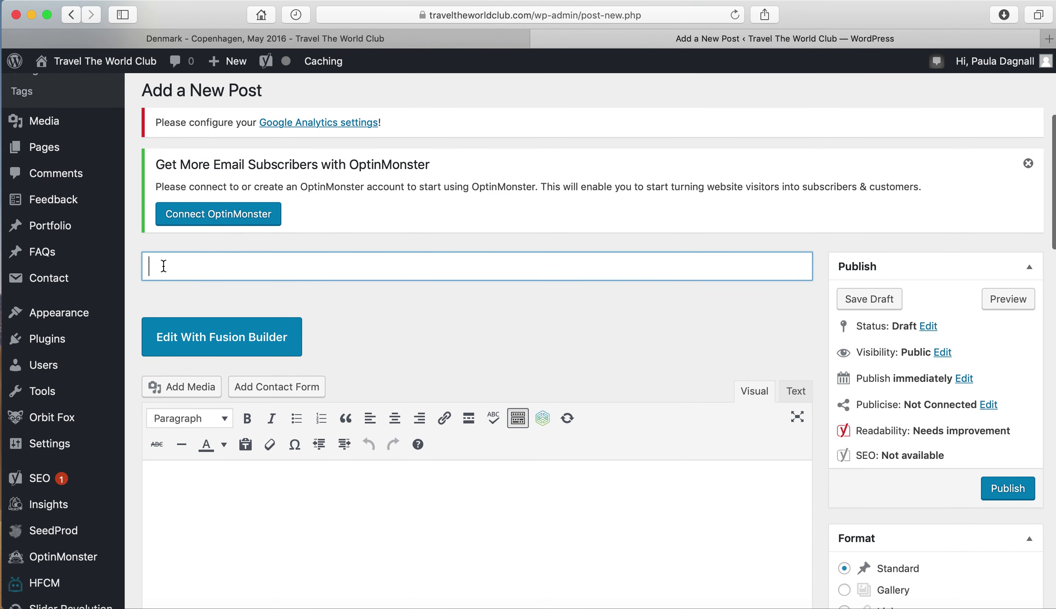
type("Denmark – Copenhagen")
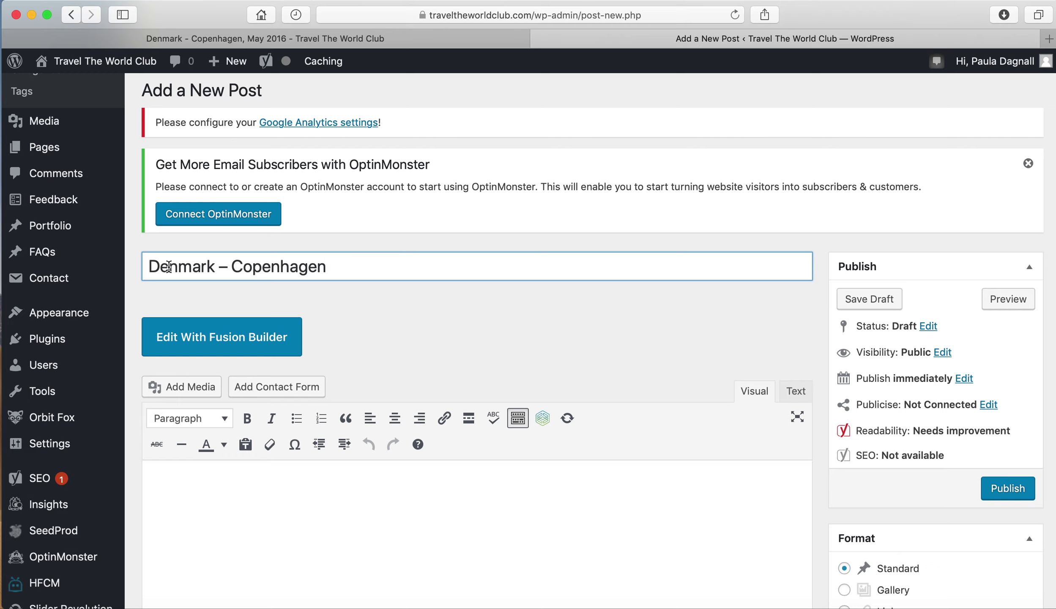
type("-1")
scroll(269, 521, "down", 5)
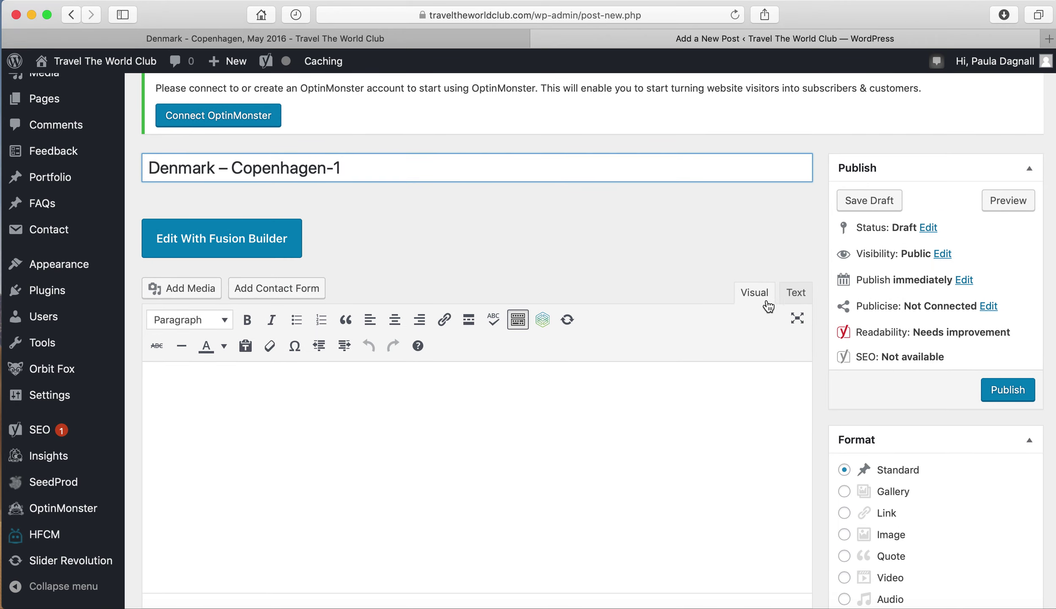
left_click(665, 383)
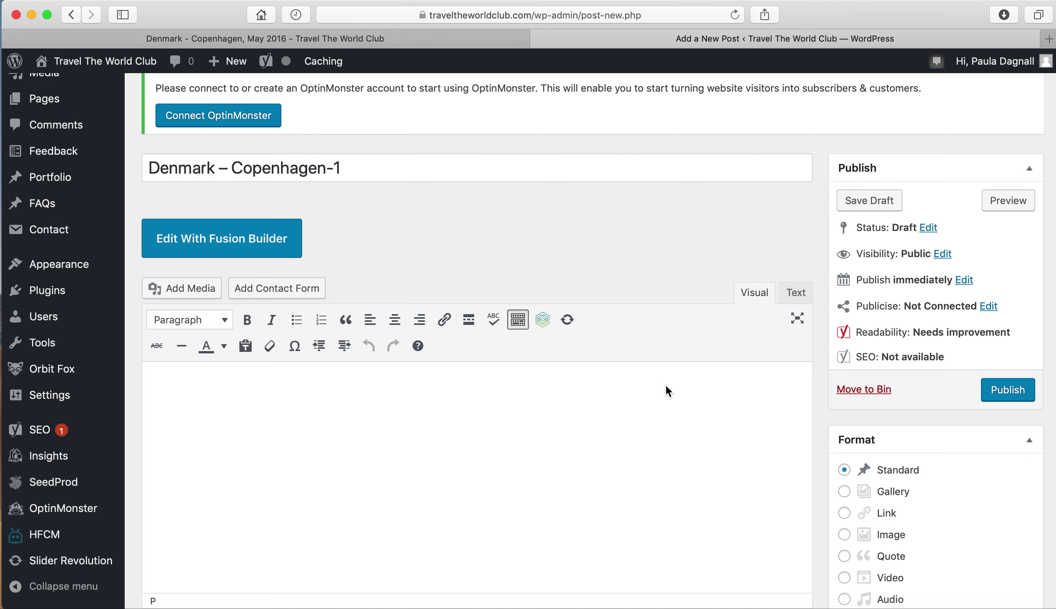
Switch the post to editing with Fusion Builder and insert a container with a single full-width 1/1 column
left_click(278, 249)
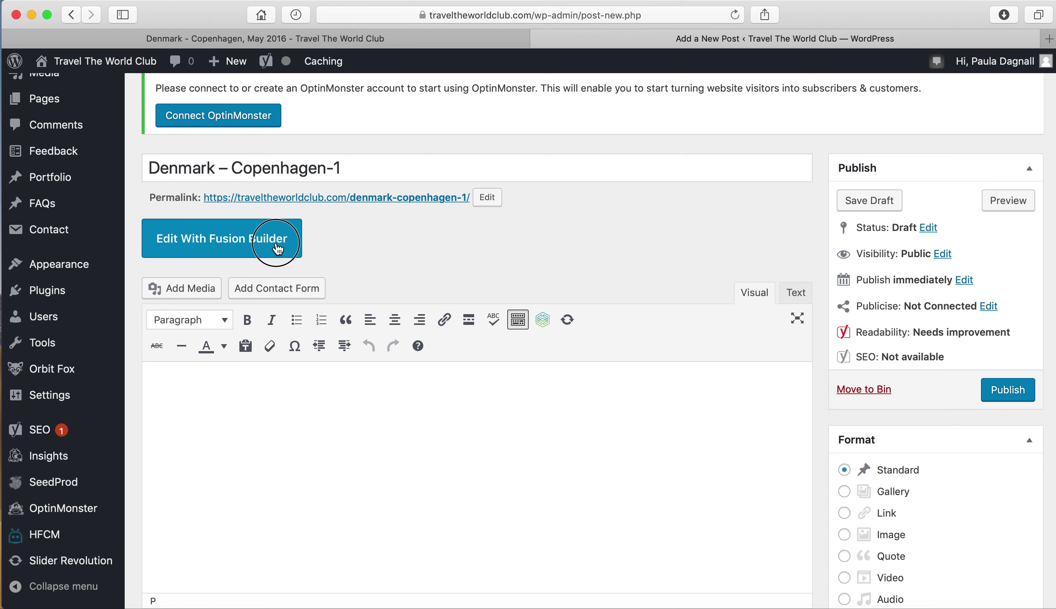
scroll(278, 249, "down", 5)
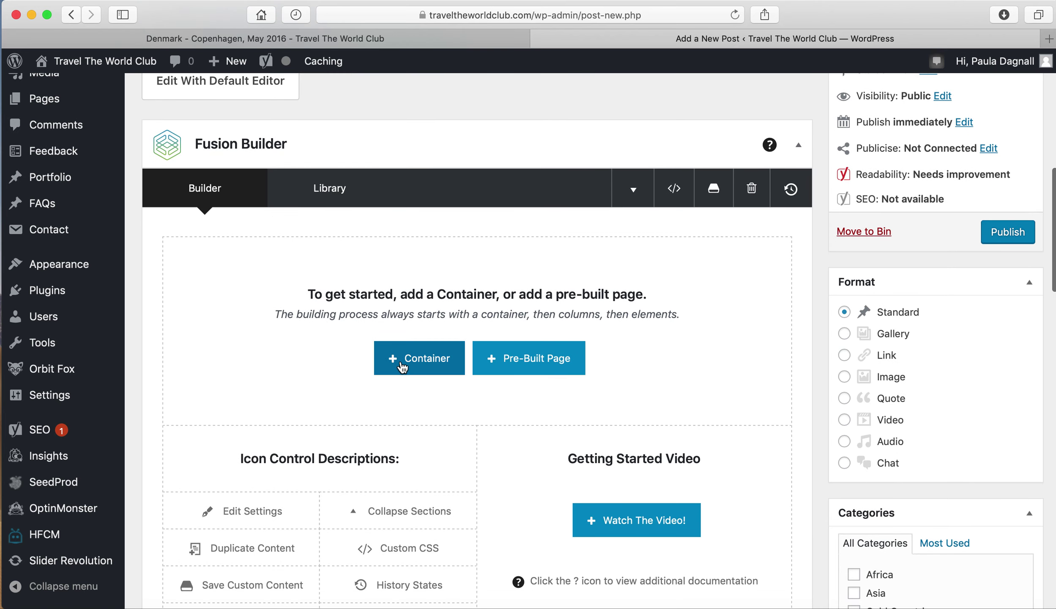
left_click(432, 363)
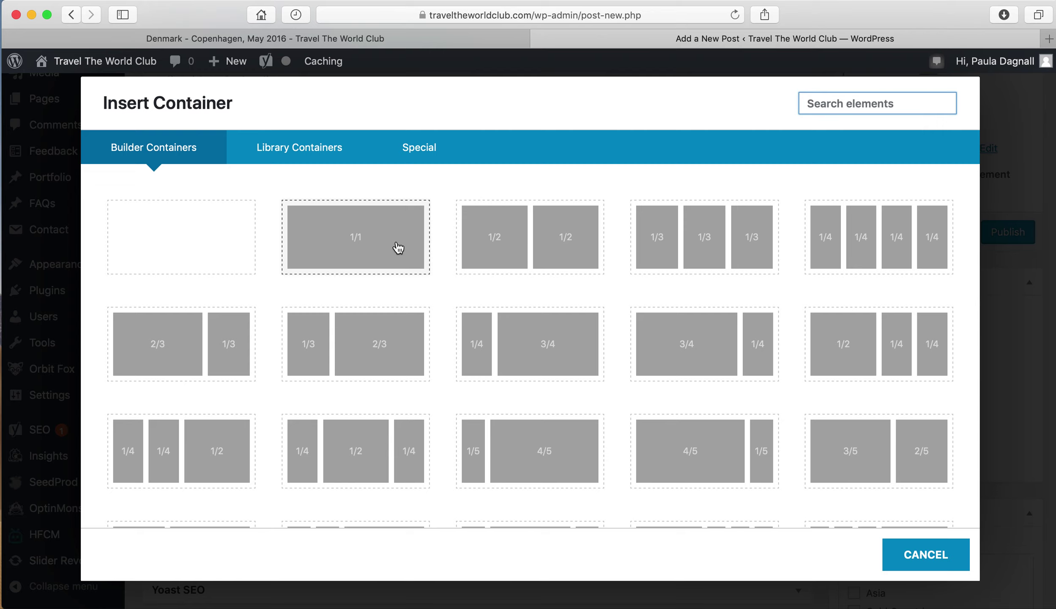
left_click(360, 242)
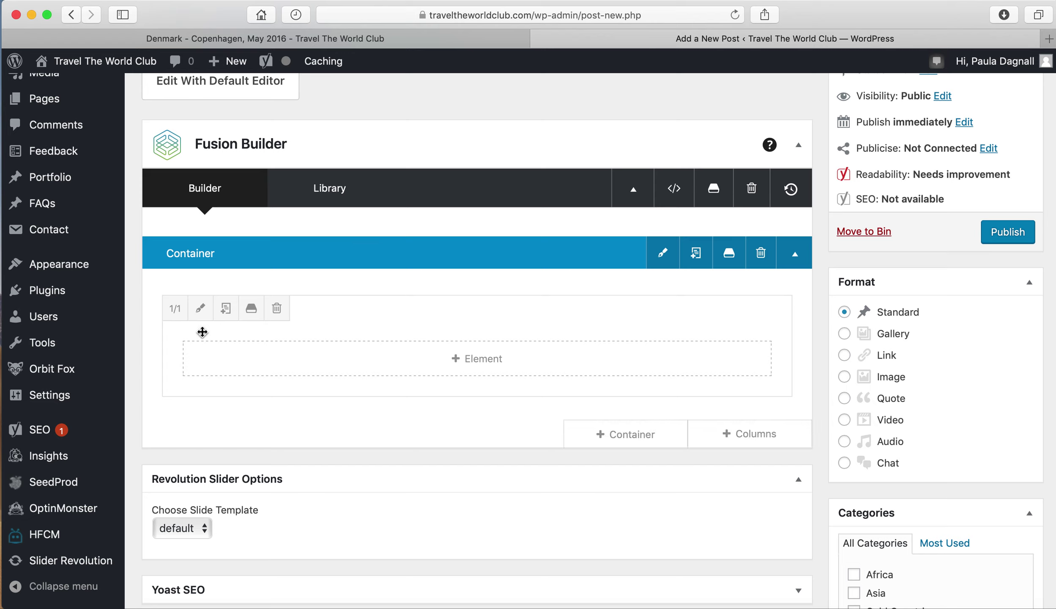
left_click(171, 317)
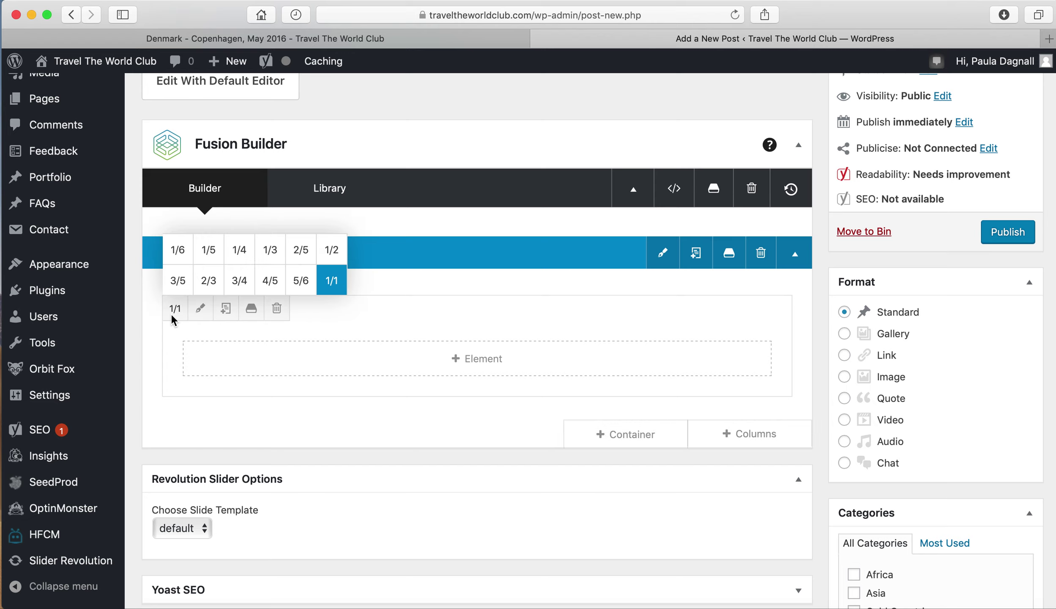
left_click(172, 314)
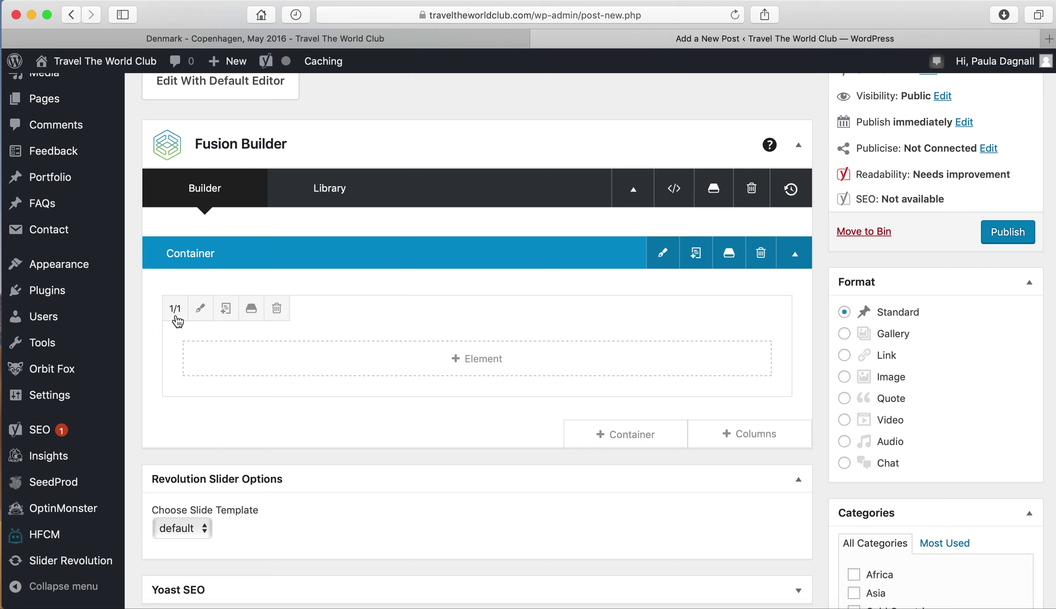
Add a Text Block element to the 1/1 column and save it with its placeholder content
left_click(466, 365)
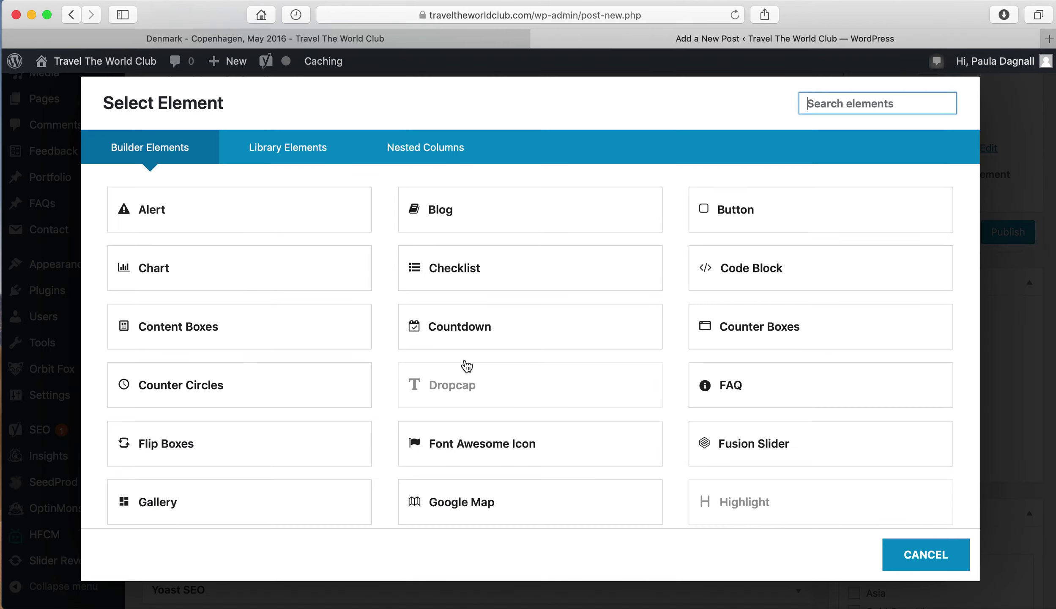
scroll(467, 366, "down", 10)
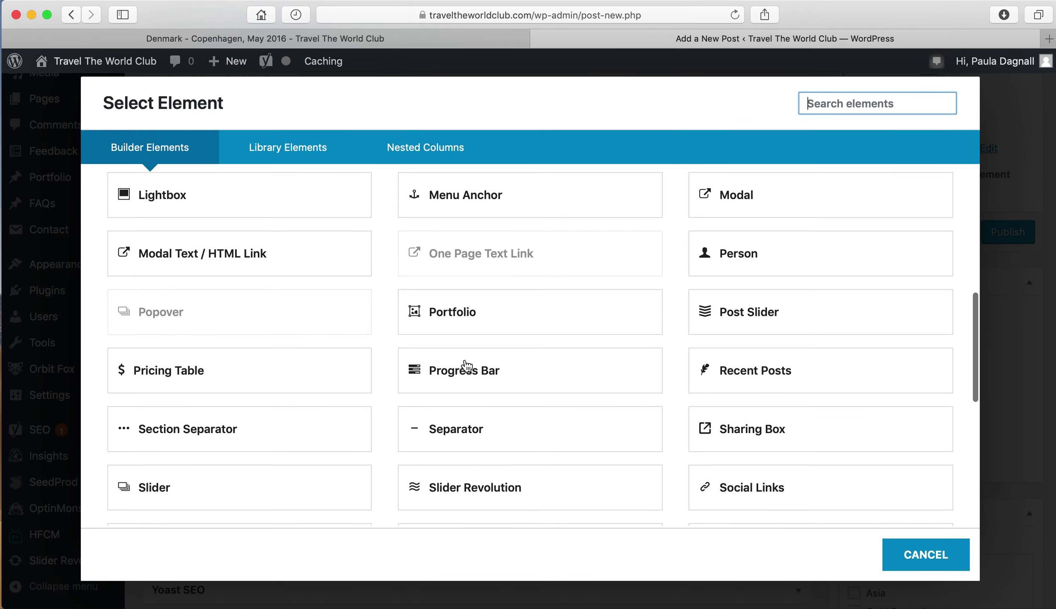
scroll(467, 366, "down", 4)
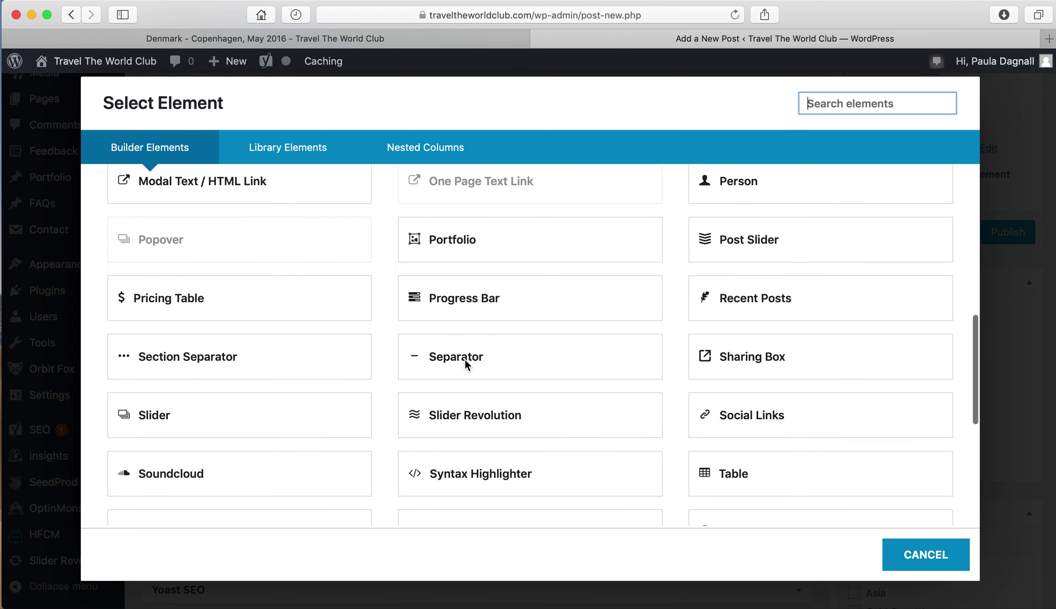
scroll(465, 359, "down", 2)
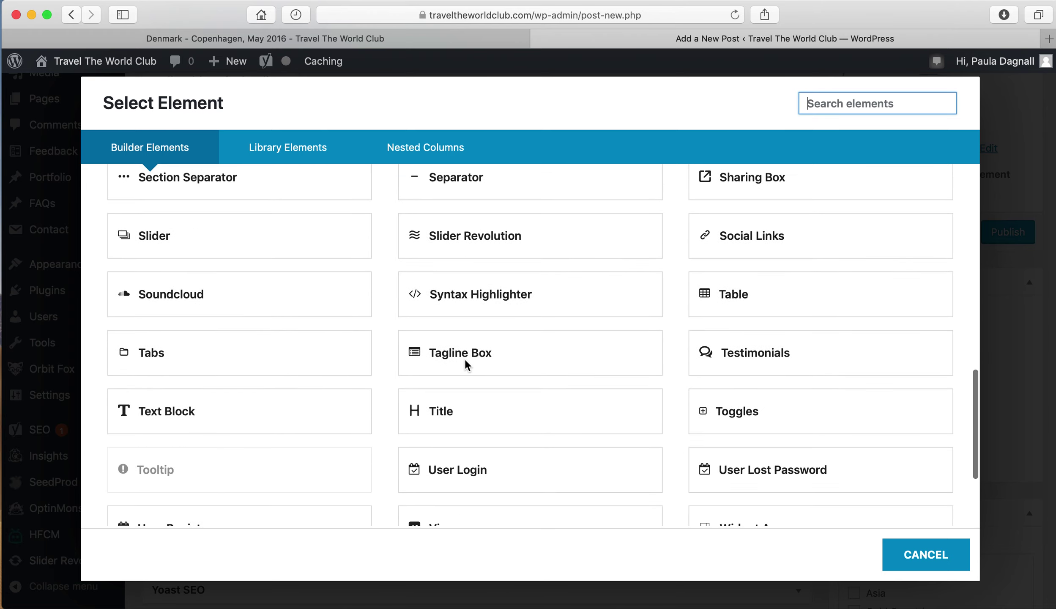
left_click(207, 419)
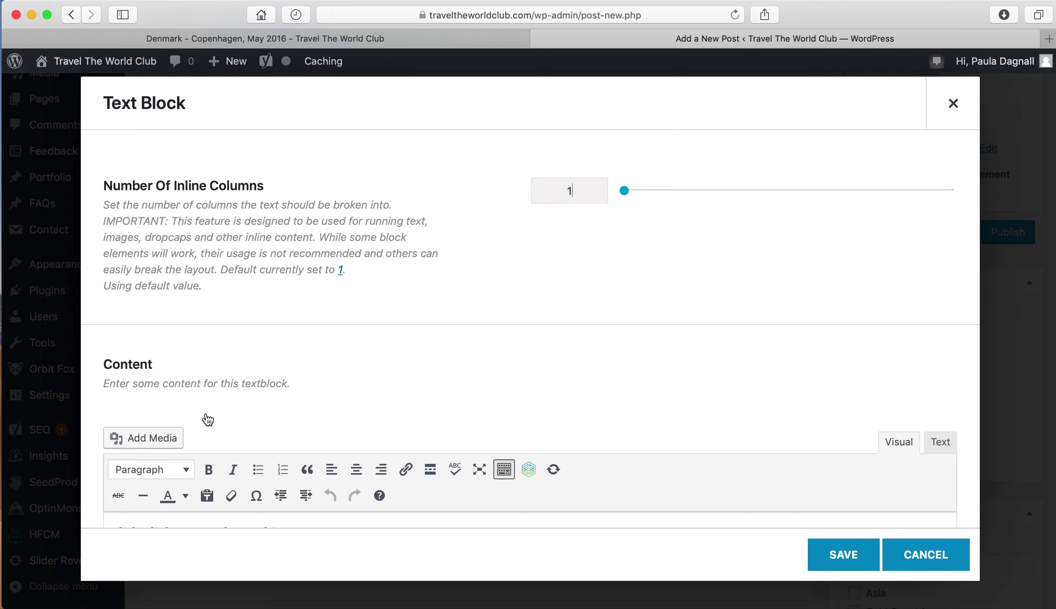
scroll(592, 400, "down", 6)
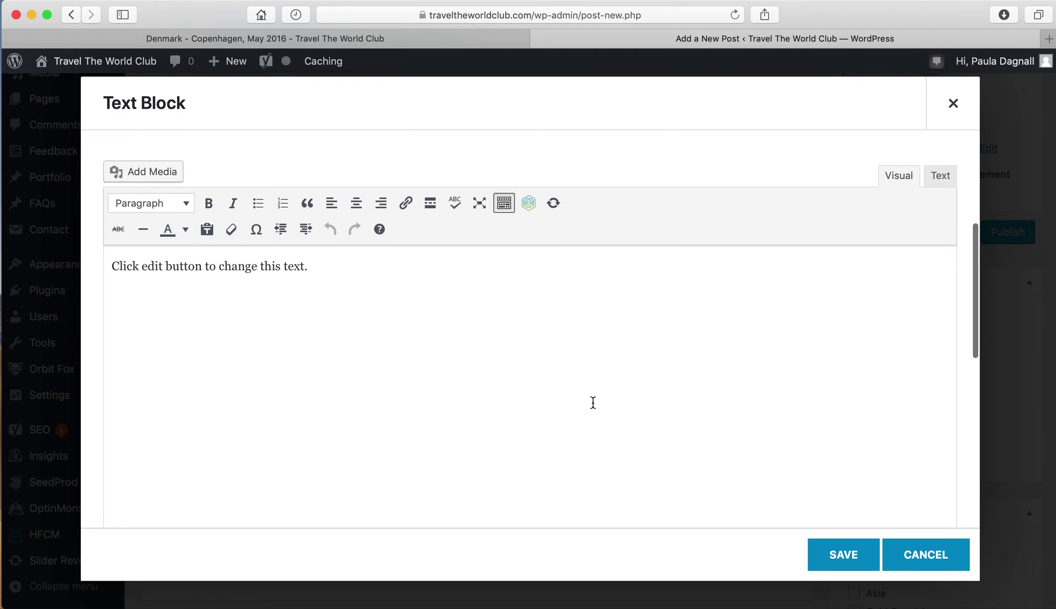
left_click(839, 560)
Duplicate the placeholder text block six times within the column
mouse_move(486, 363)
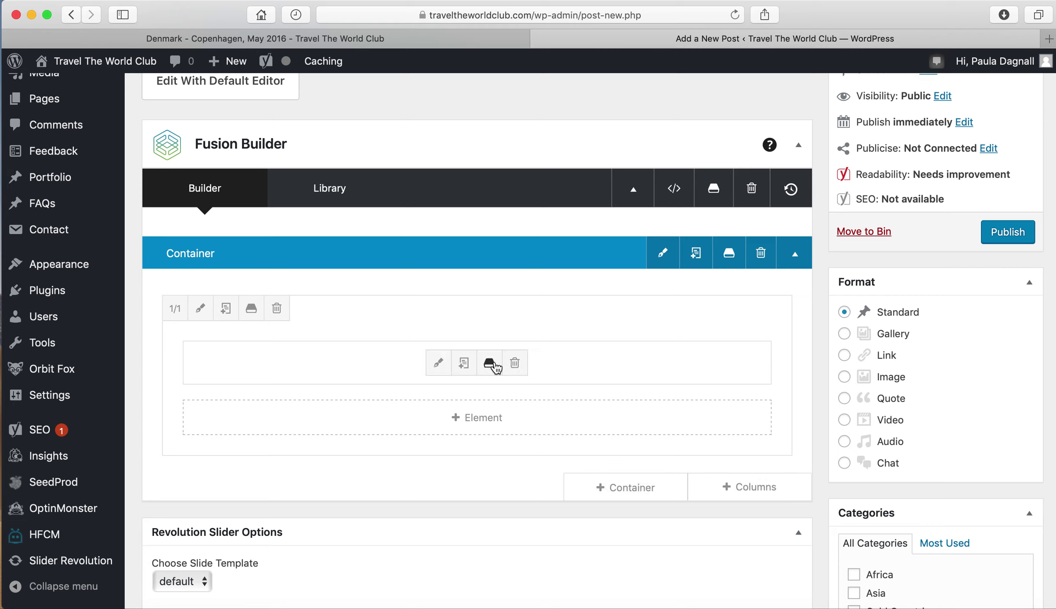
left_click(464, 363)
left_click(464, 363)
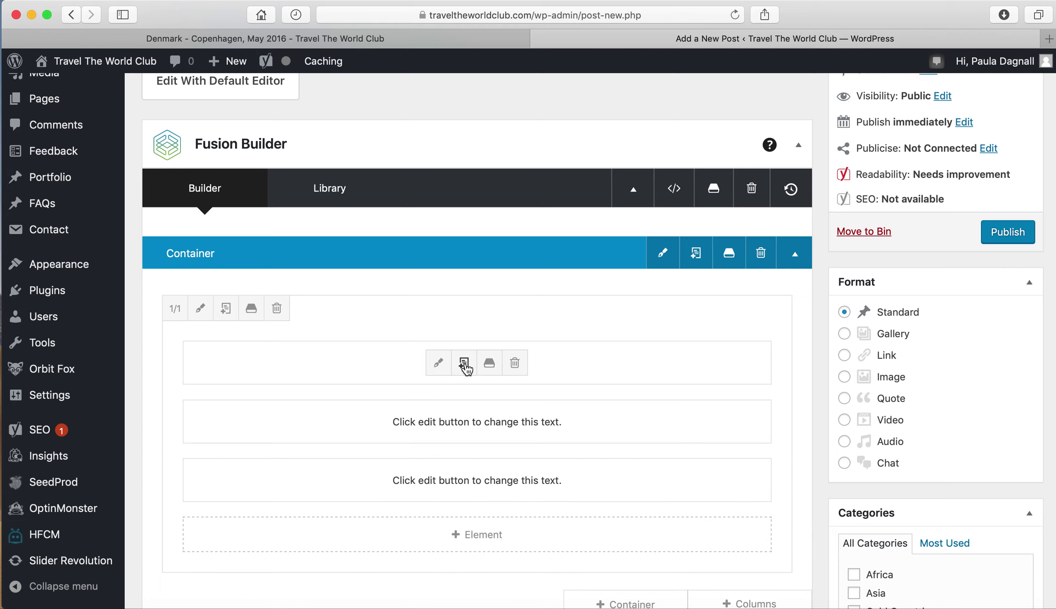
left_click(464, 362)
left_click(464, 363)
left_click(463, 362)
left_click(464, 363)
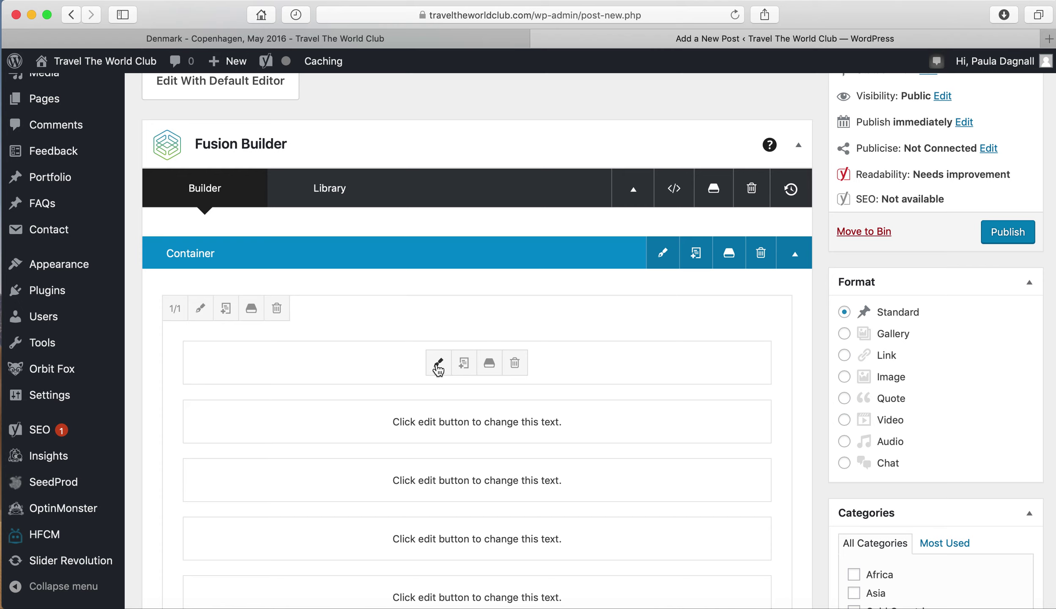
Open the first text block for editing and clear its placeholder text
left_click(438, 364)
scroll(437, 370, "down", 5)
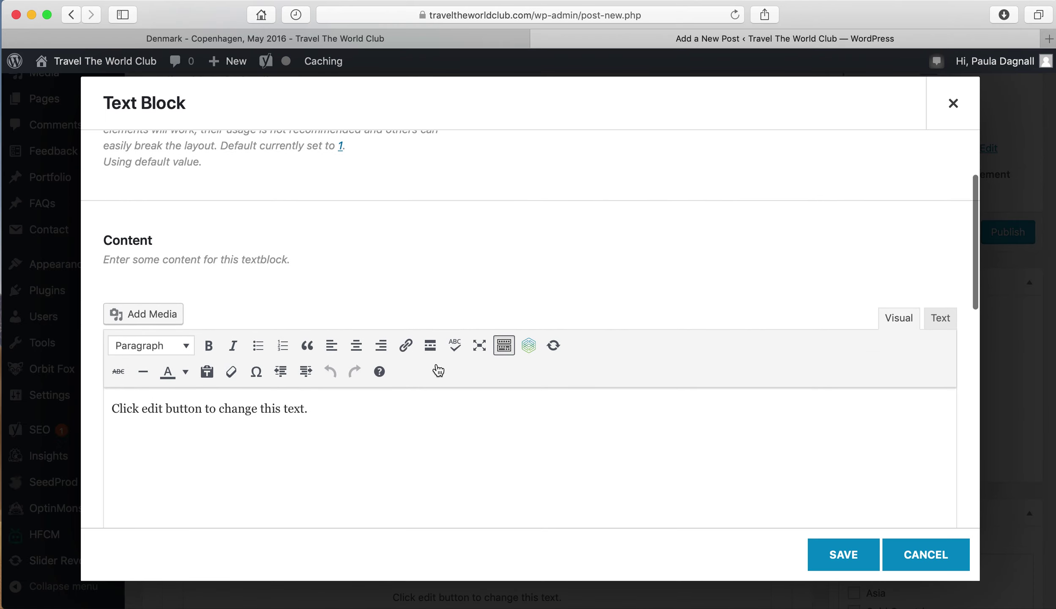
scroll(438, 370, "down", 8)
left_click(438, 371)
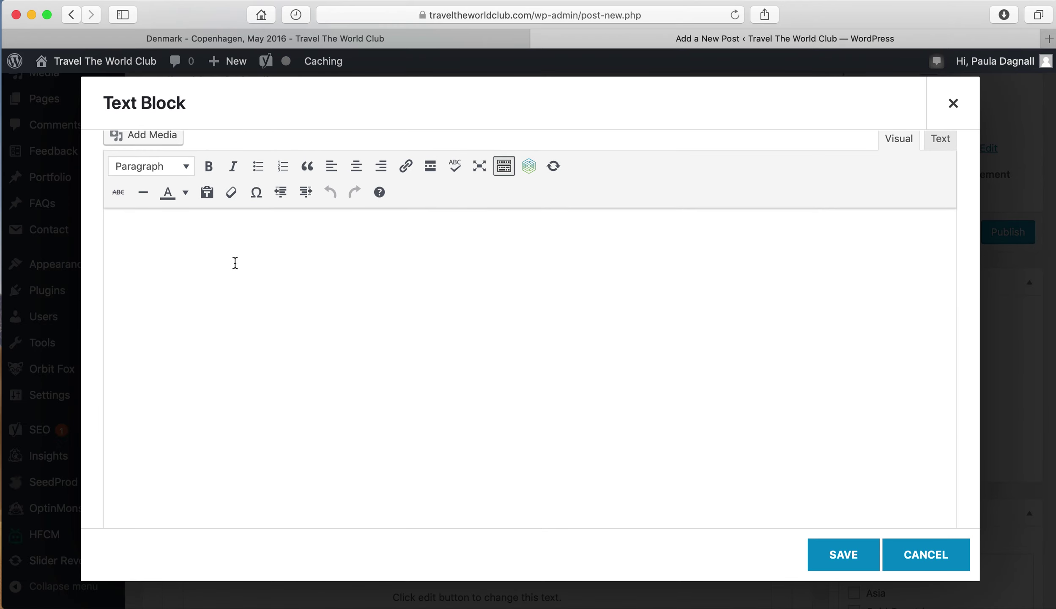
Copy the introductory paragraph about the Copenhagen trip from the published Denmark – Copenhagen page
left_click(409, 41)
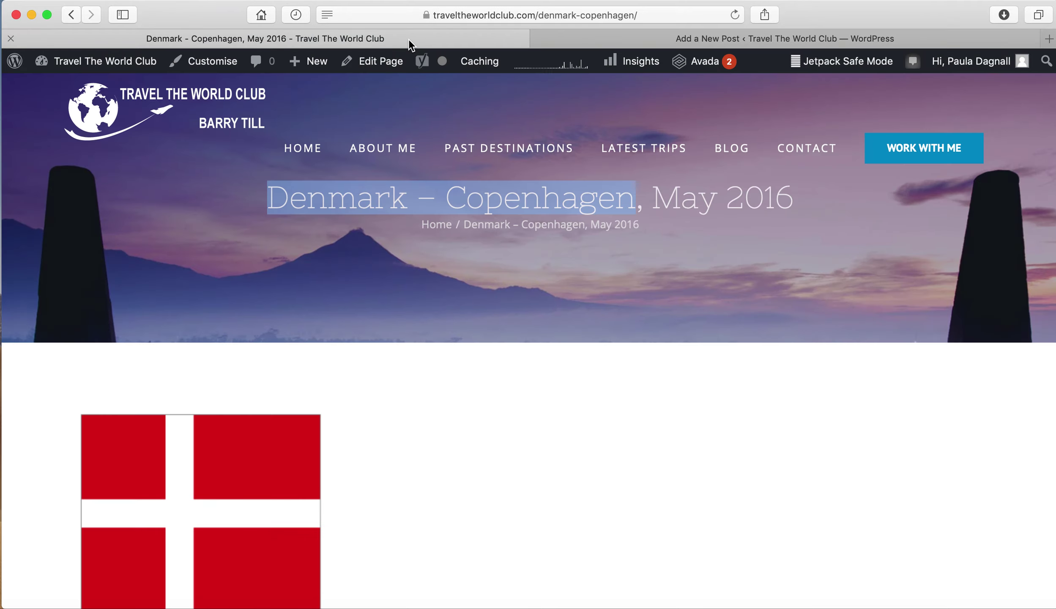
scroll(446, 331, "down", 5)
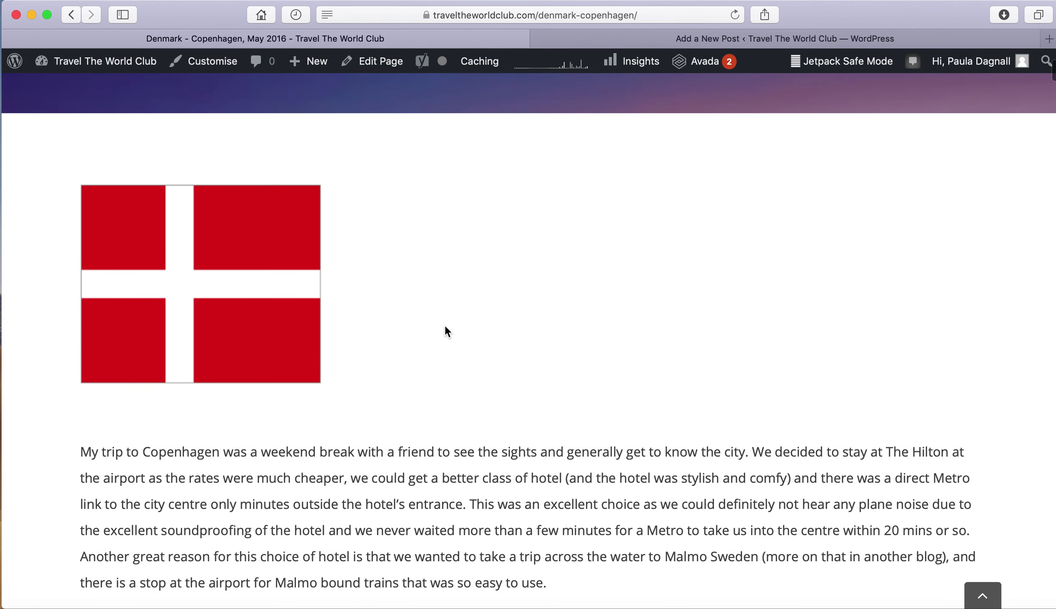
scroll(447, 332, "down", 2)
left_click(81, 358)
left_click_drag(81, 358, 563, 484)
key("super+c")
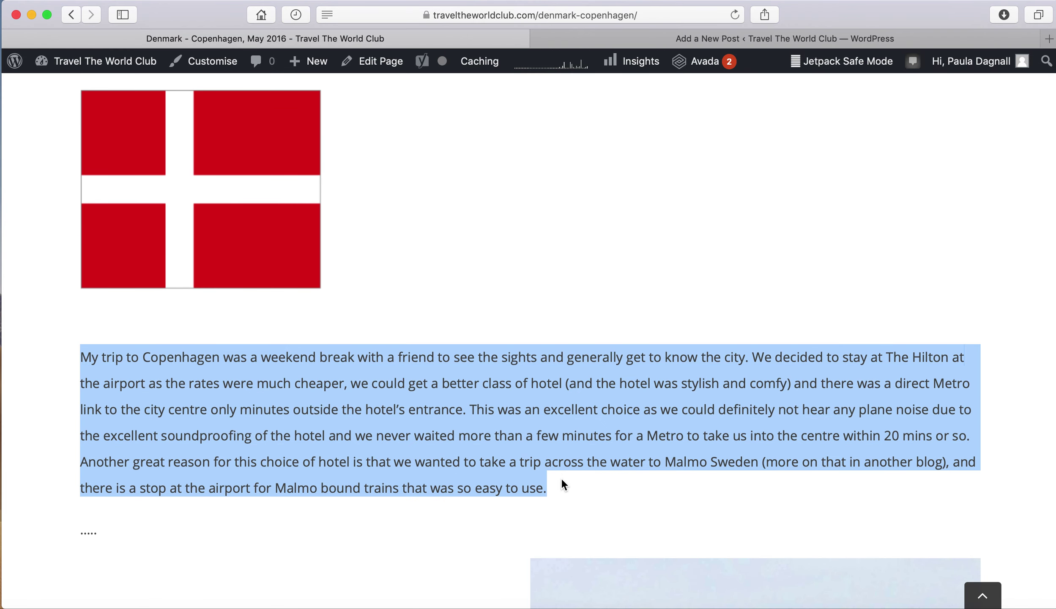
Paste the copied introduction into the first text block of the new post and save the block
left_click(746, 38)
left_click(353, 272)
key("super+v")
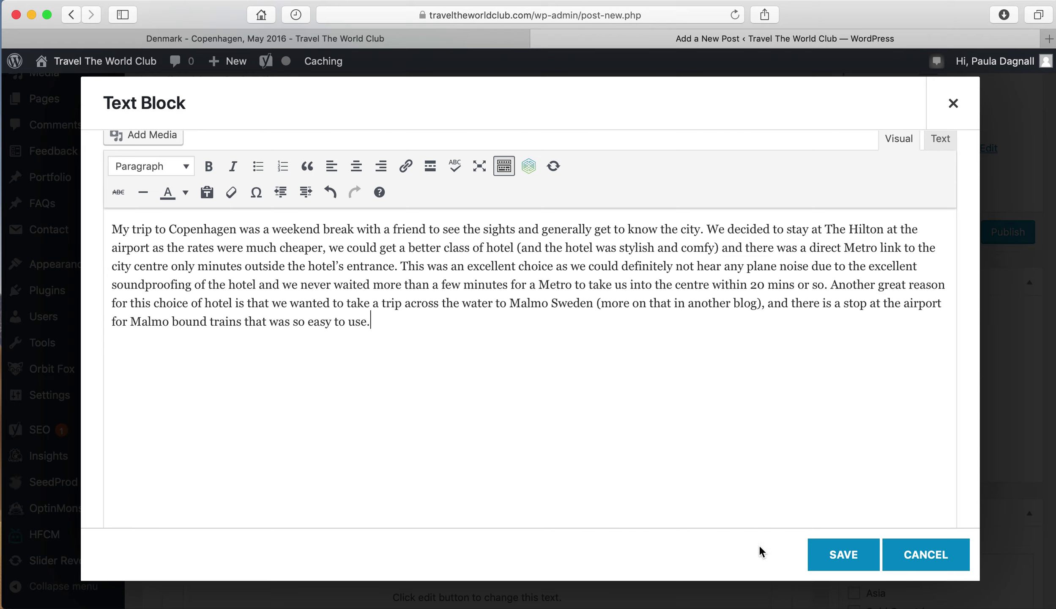
left_click(830, 554)
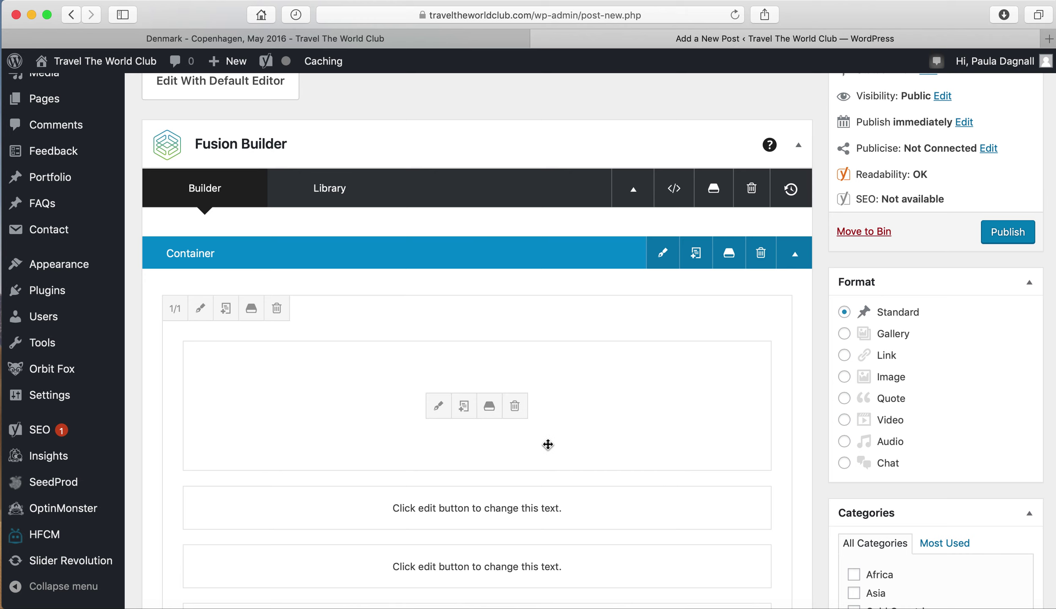
Check the image placement on the published Copenhagen page and add an Image element below the last text block of the new post
left_click(467, 42)
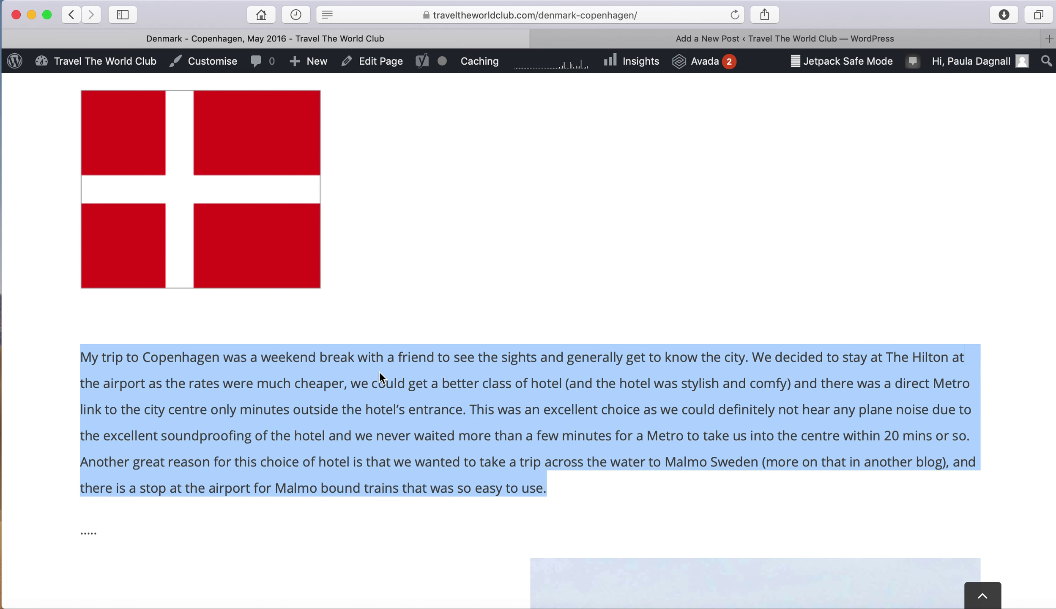
scroll(382, 376, "down", 2)
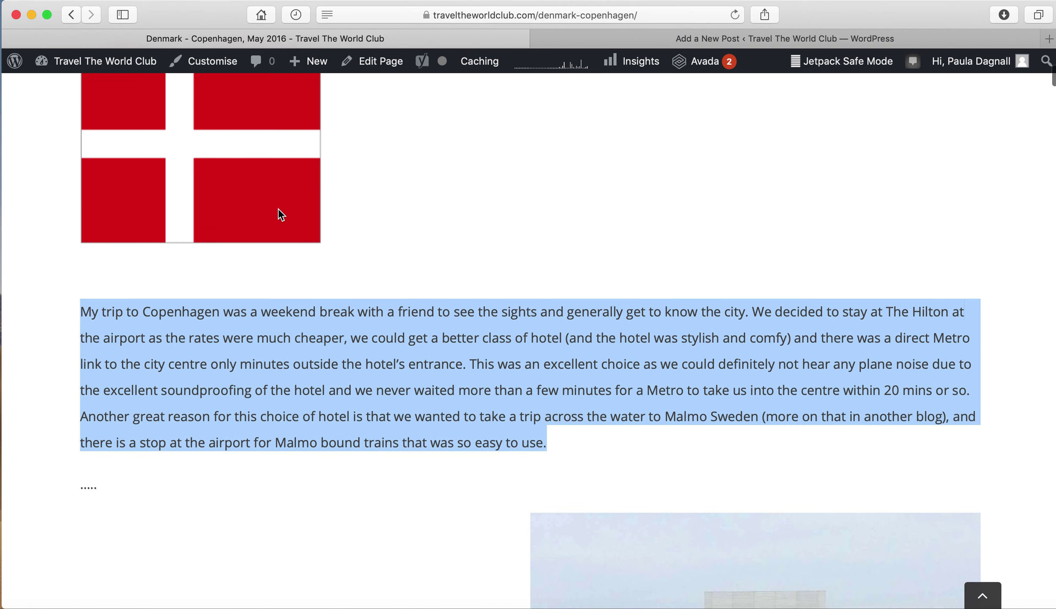
scroll(649, 334, "down", 6)
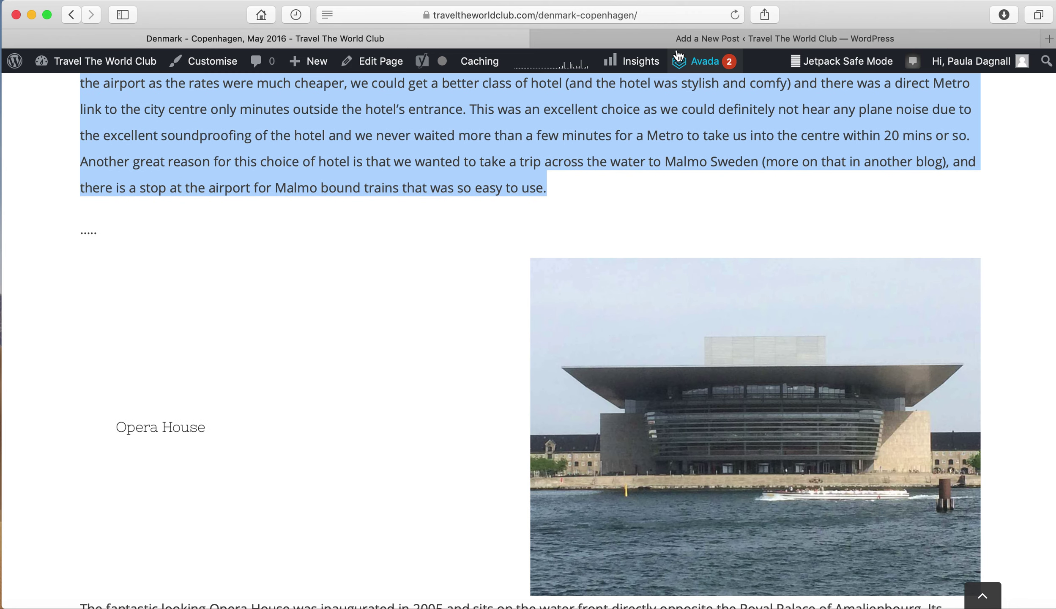
left_click(662, 37)
scroll(530, 261, "down", 15)
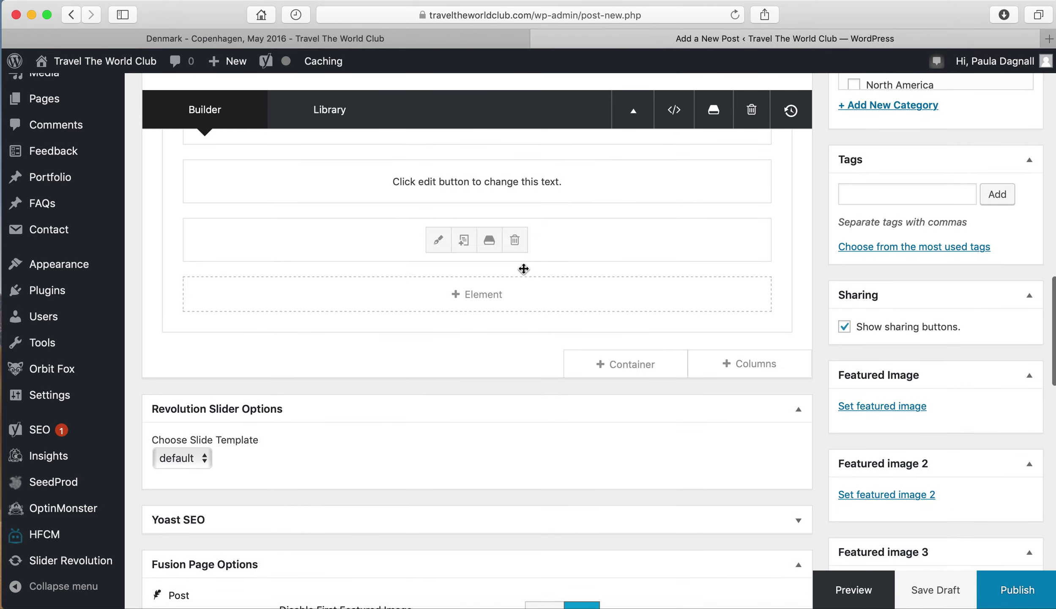
left_click(479, 294)
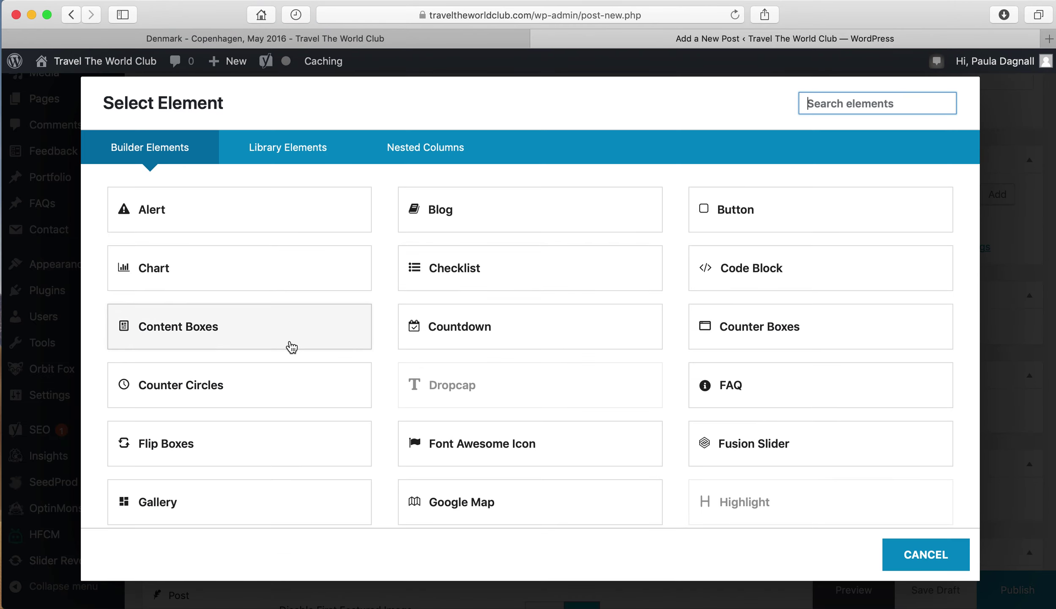
scroll(288, 347, "down", 4)
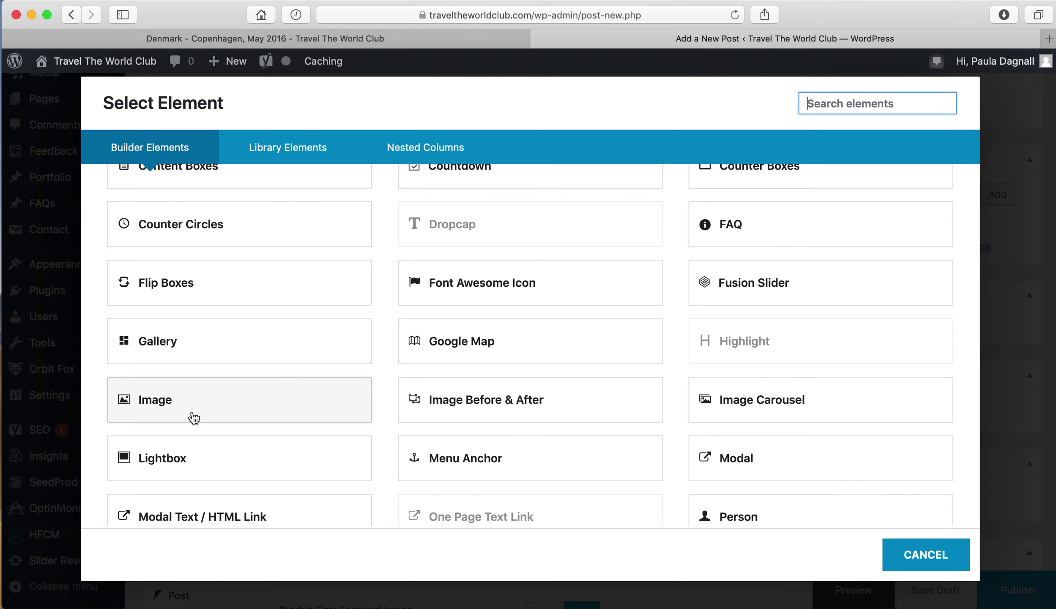
scroll(194, 417, "down", 6)
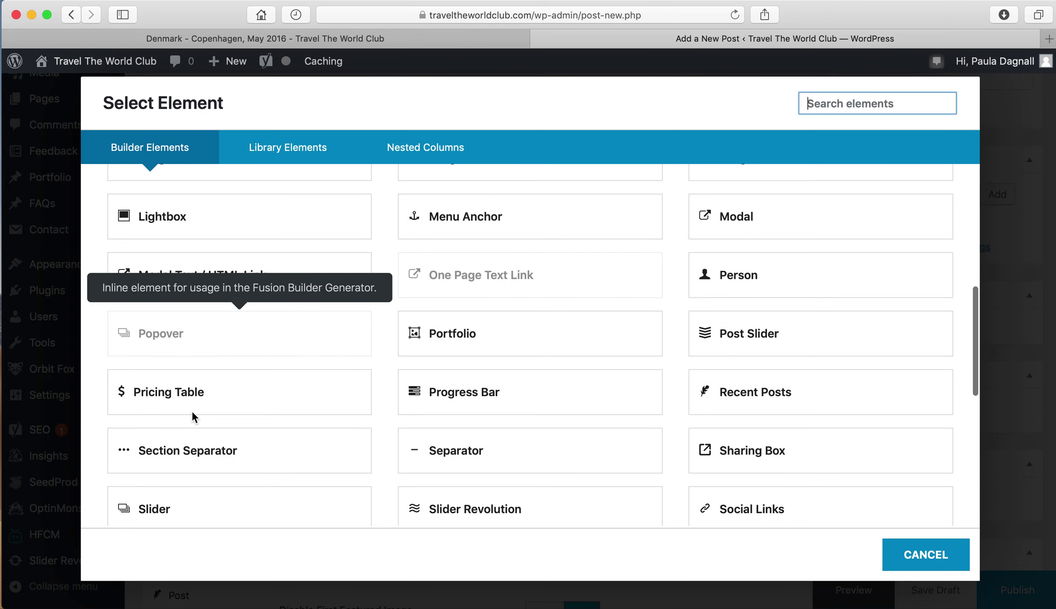
scroll(193, 414, "down", 3)
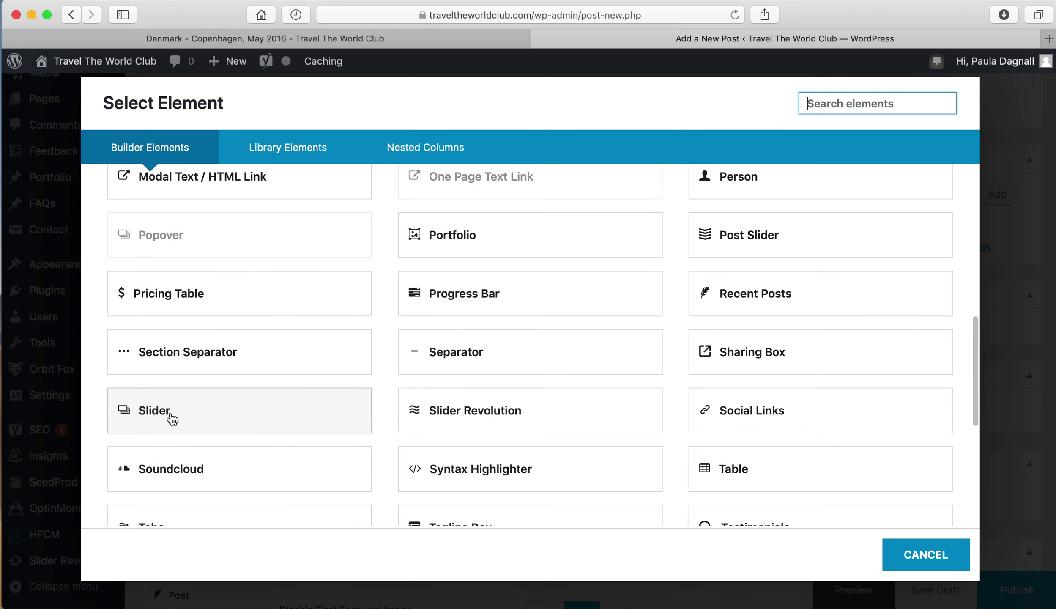
scroll(172, 418, "up", 6)
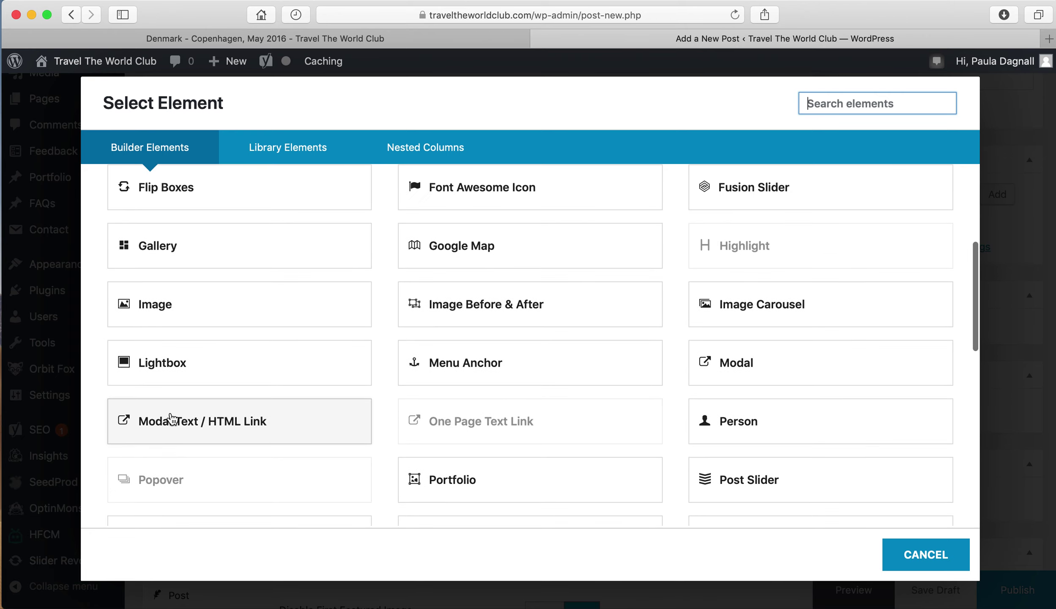
scroll(171, 418, "up", 1)
left_click(172, 355)
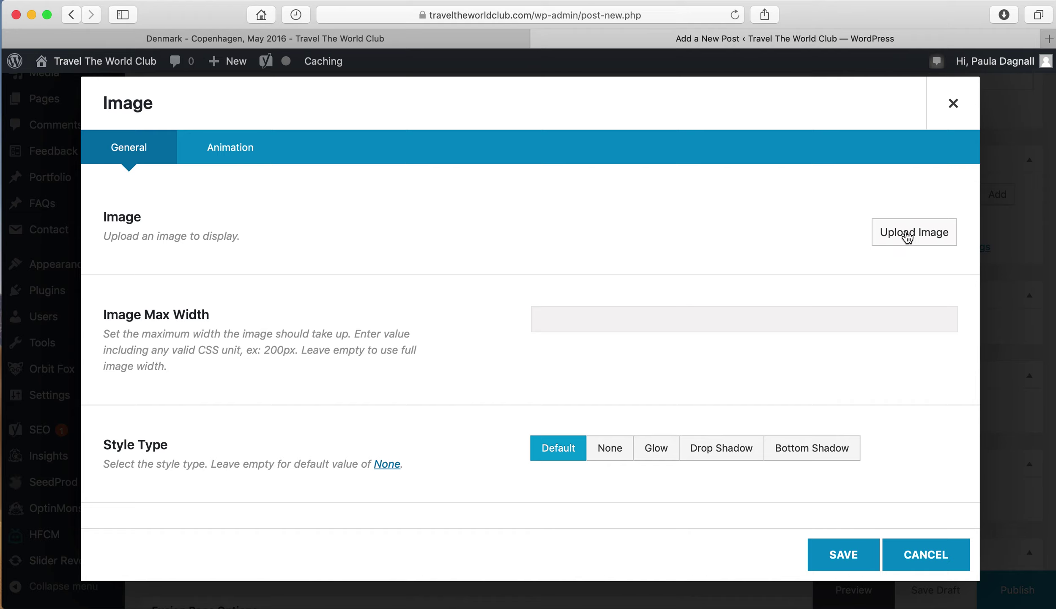
Search the media library for "Den" and select the Danish flag image at Full Size – 314 × 260
left_click(906, 237)
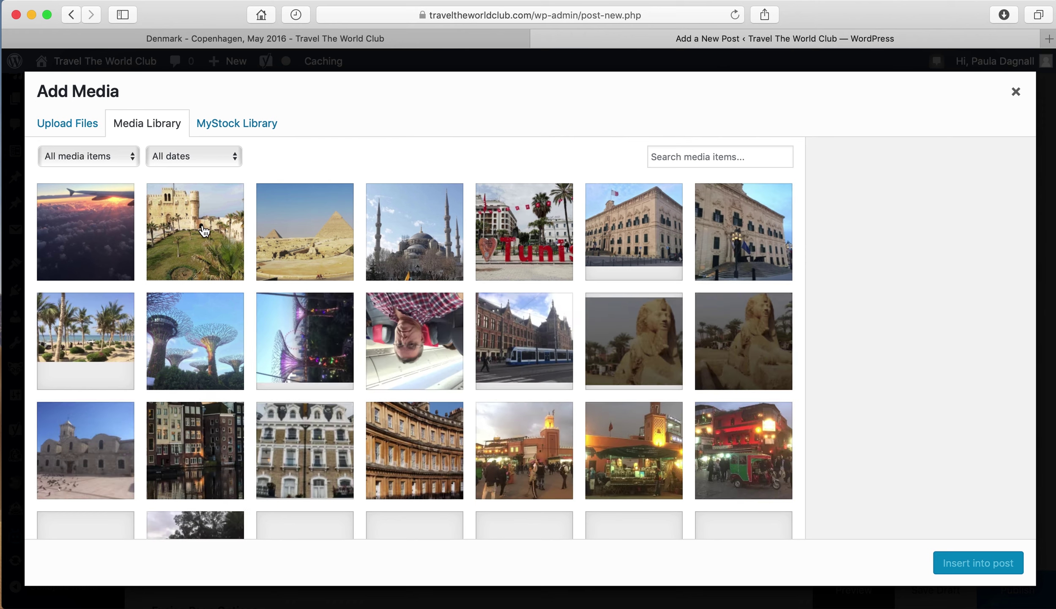
left_click(215, 241)
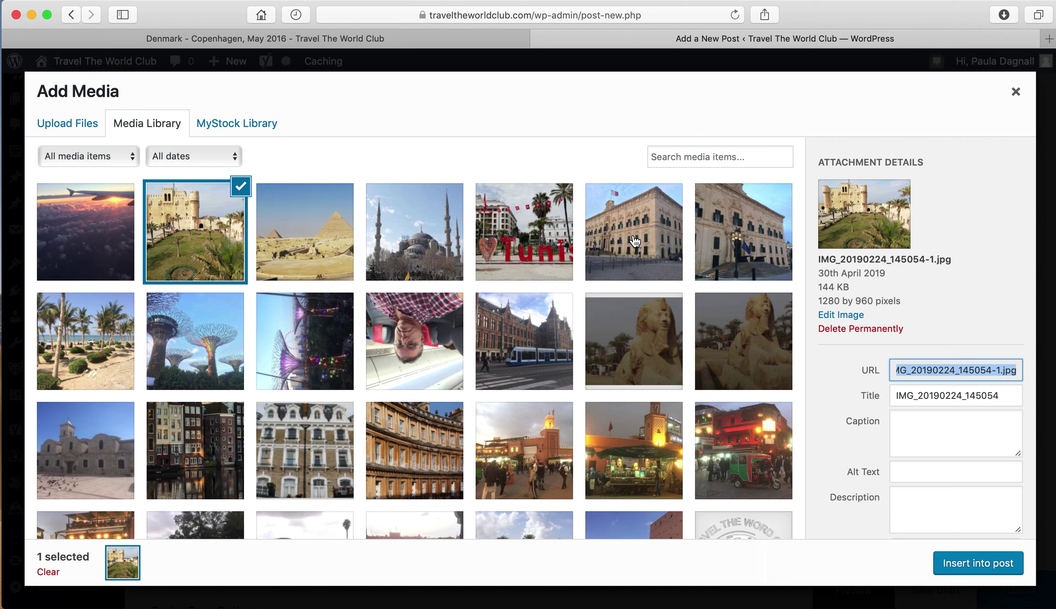
left_click(717, 161)
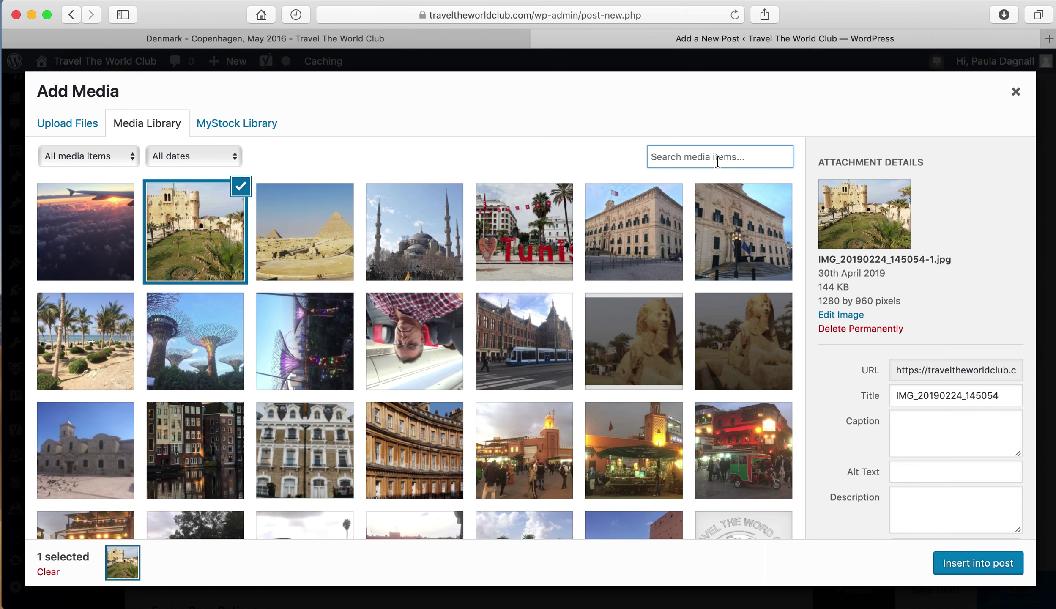
type("Den")
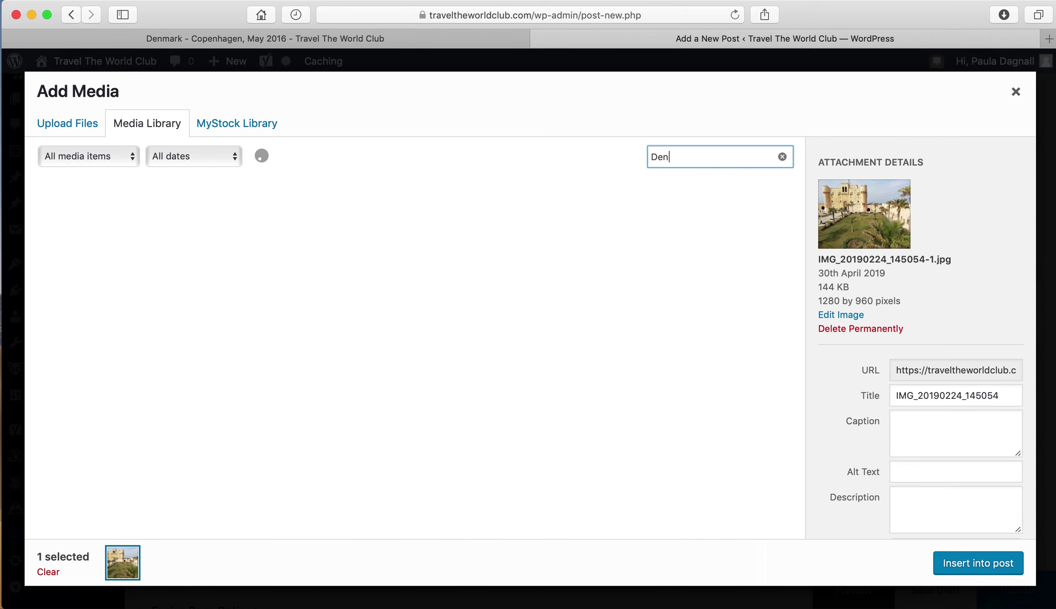
type("m")
key("BackSpace")
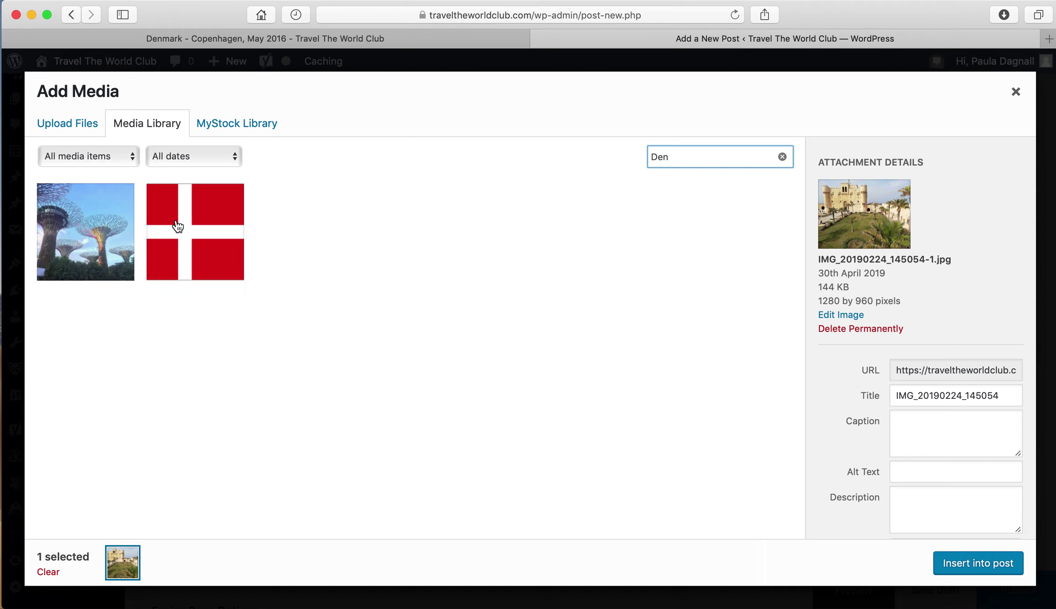
left_click(178, 226)
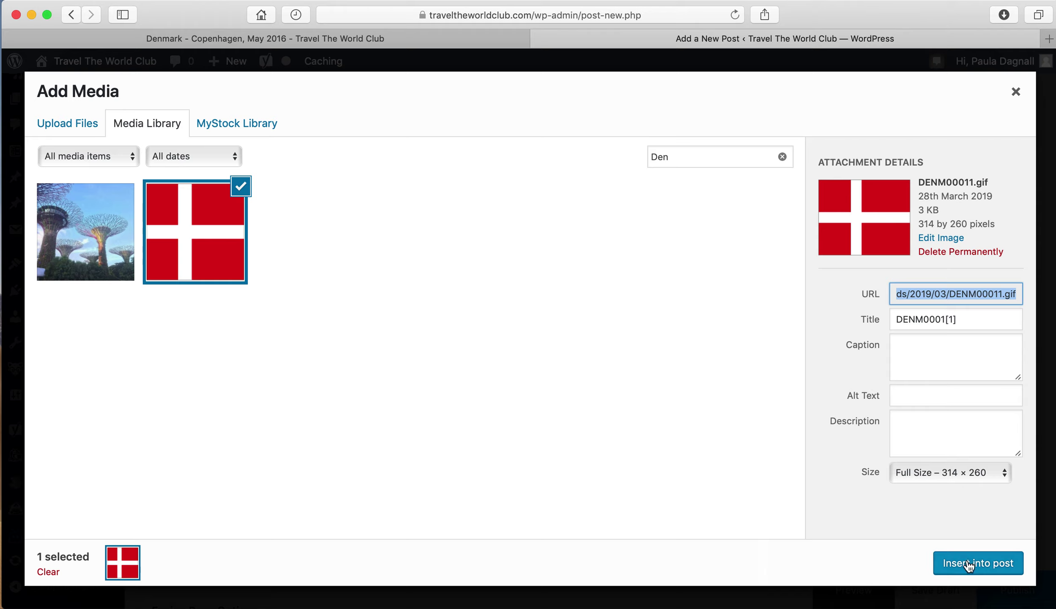
left_click(934, 474)
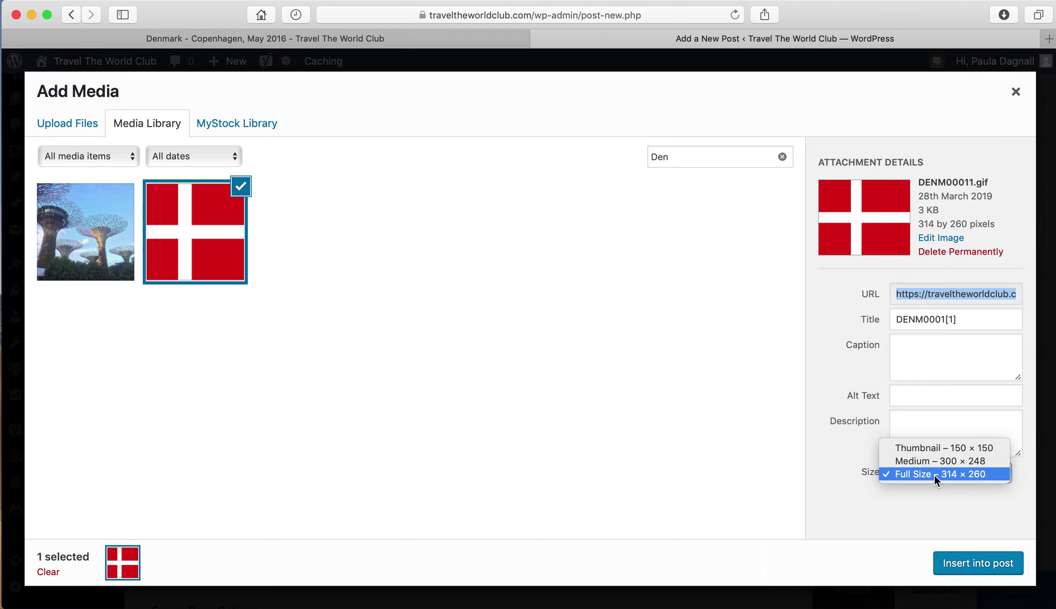
left_click(906, 473)
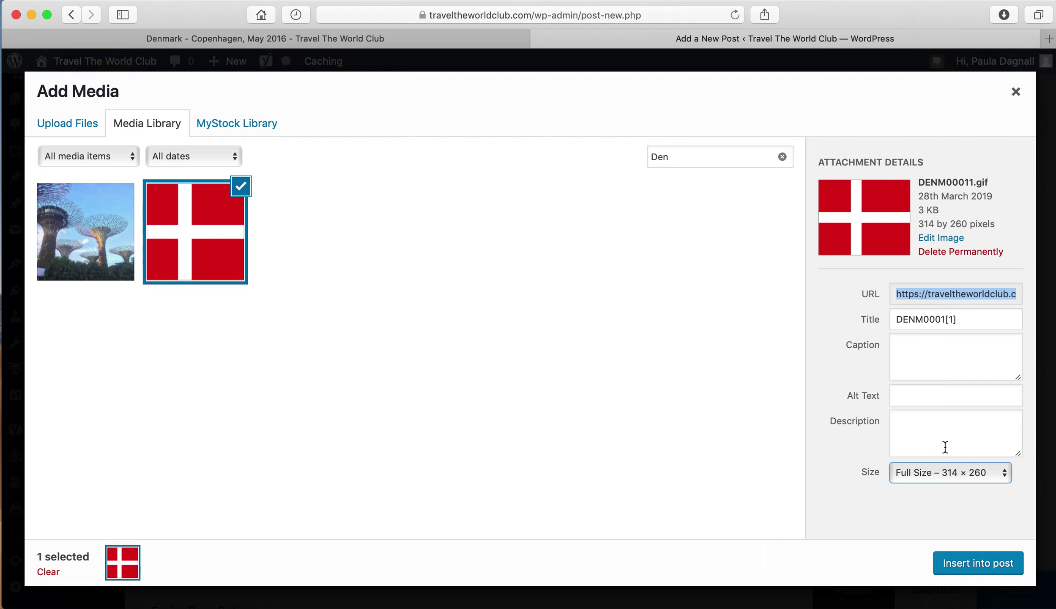
Fill the flag image's title, caption, alt text and description with "Denmark Flag" and insert it into the Image element
left_click_drag(978, 320, 875, 311)
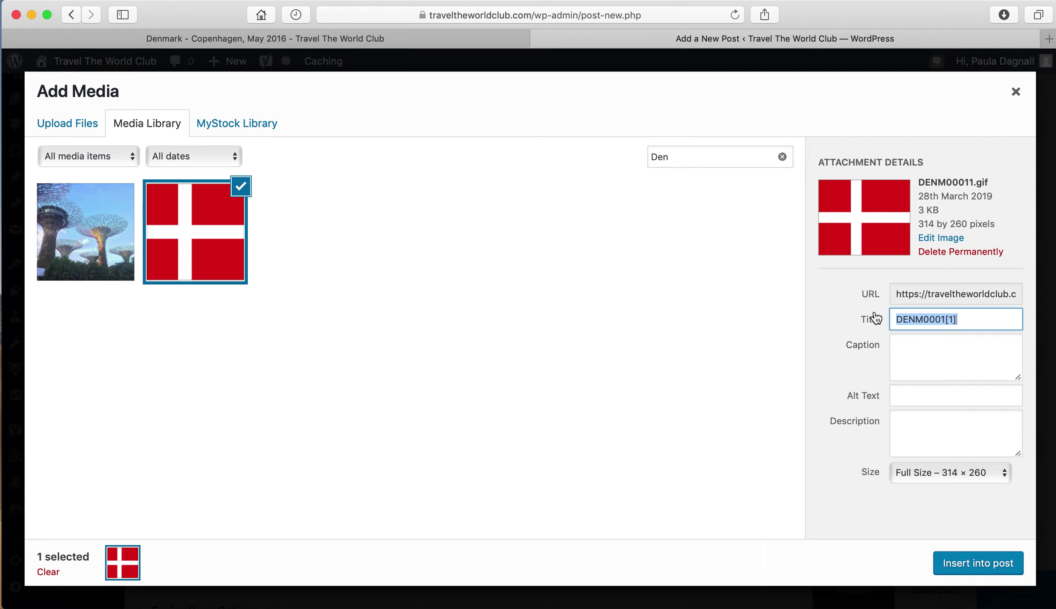
type("Denmark")
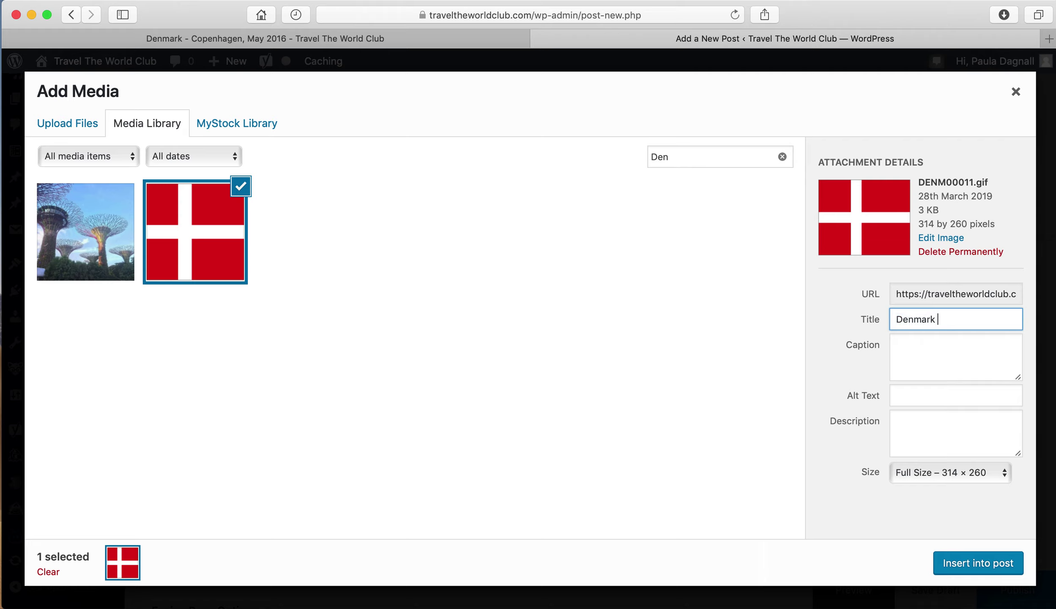
type(" Flag")
left_click_drag(971, 323, 887, 323)
key("super+c")
left_click(908, 350)
key("super+v")
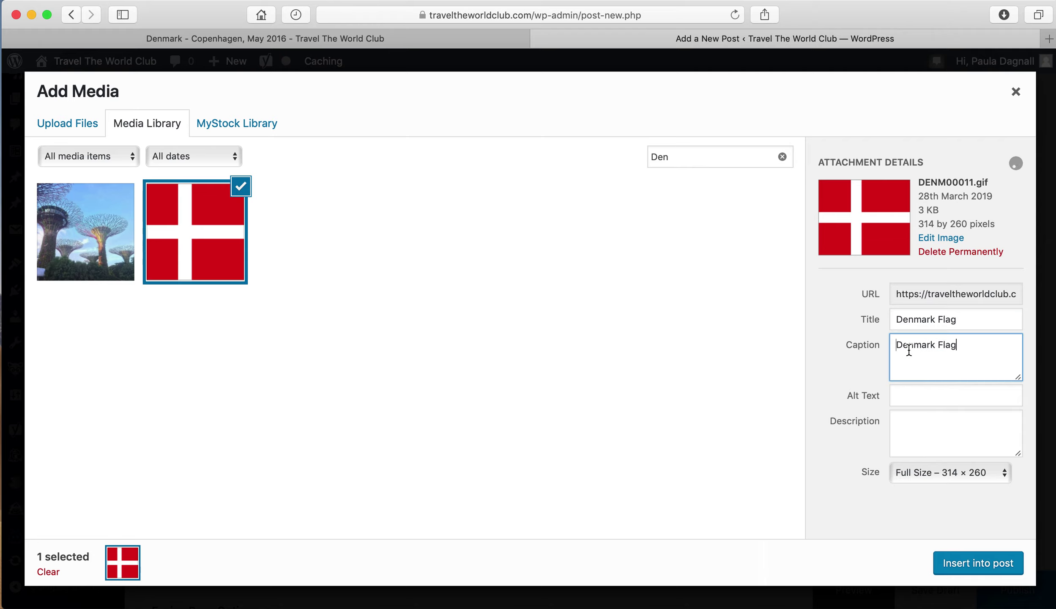
left_click(906, 389)
key("super+v")
left_click(903, 424)
key("super+v")
left_click(937, 563)
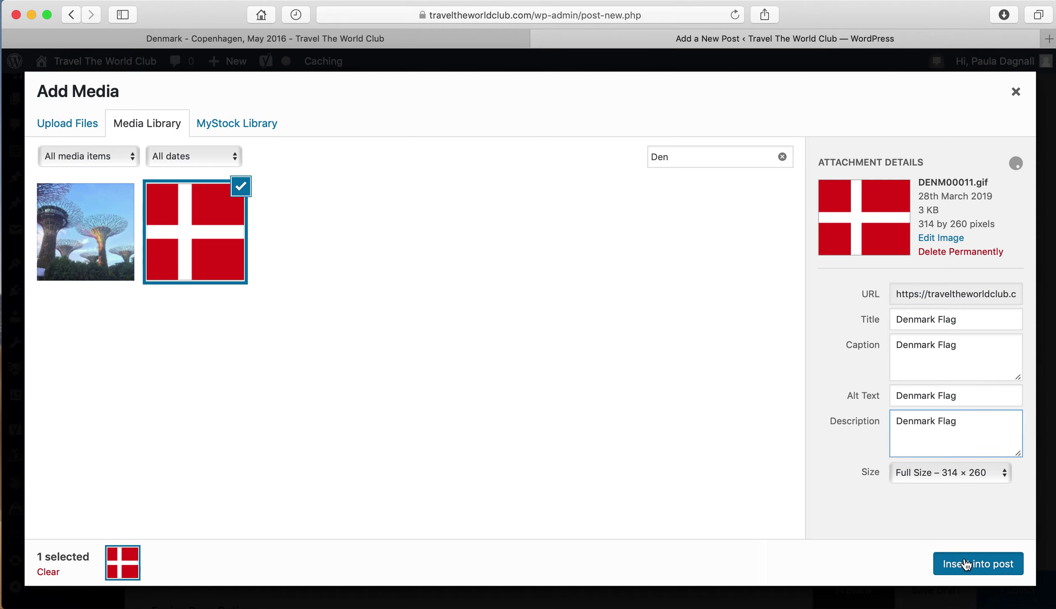
Set the flag image's alignment to Center
scroll(512, 407, "down", 6)
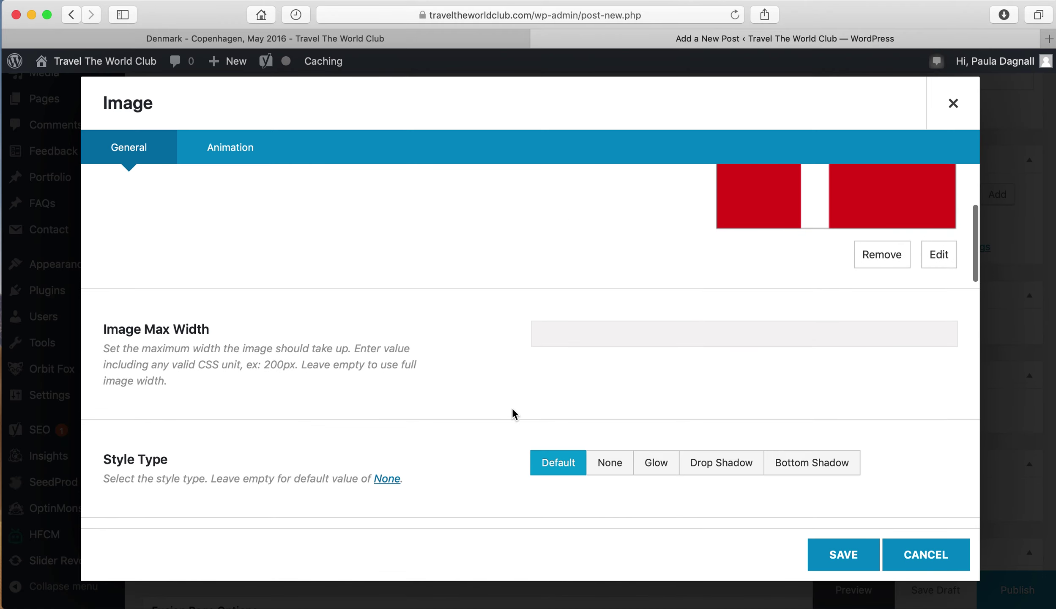
scroll(513, 408, "down", 5)
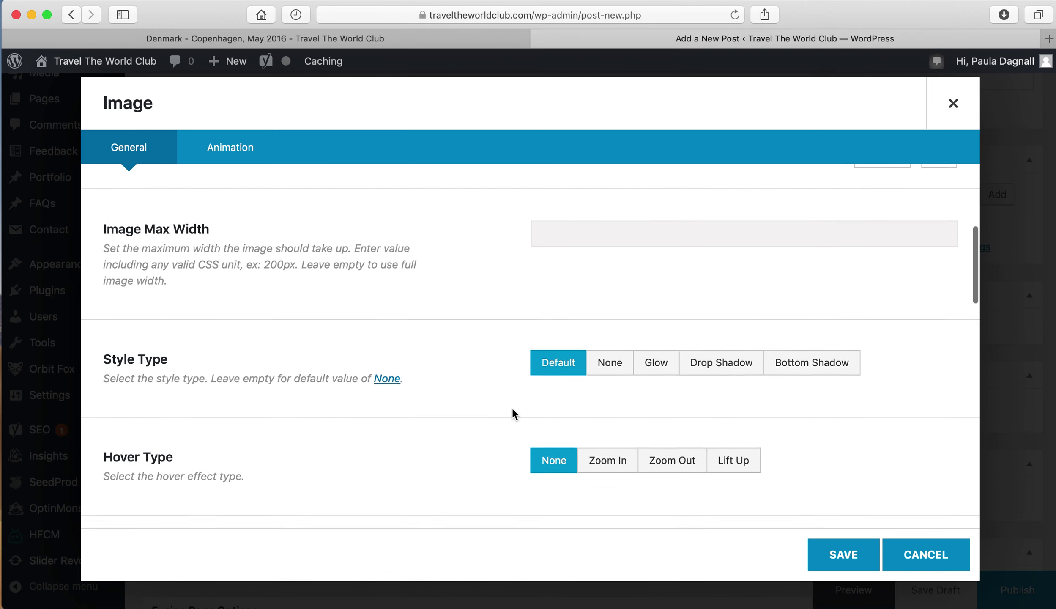
scroll(513, 408, "down", 6)
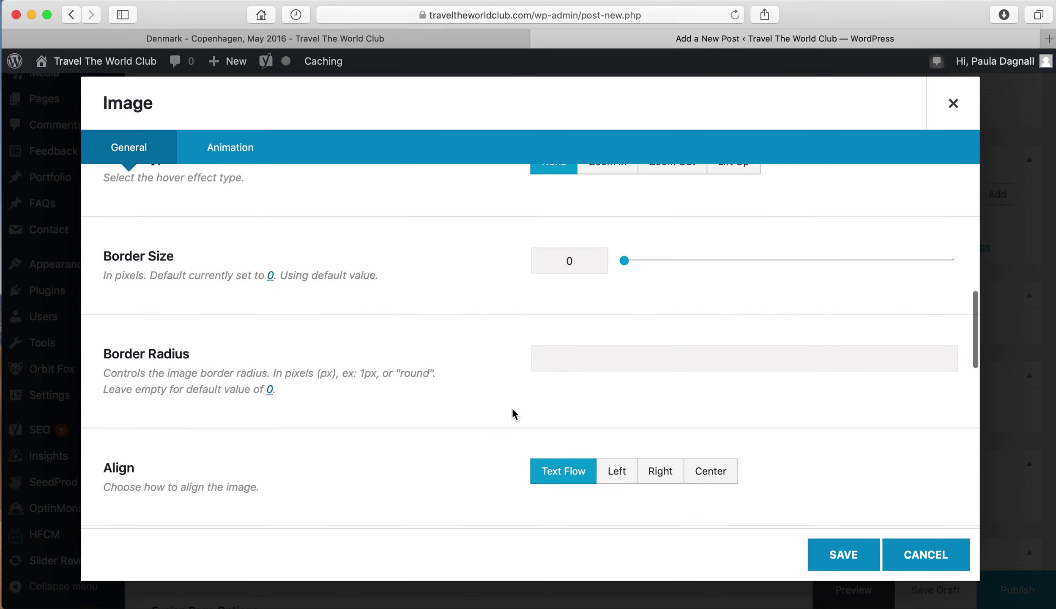
left_click(707, 365)
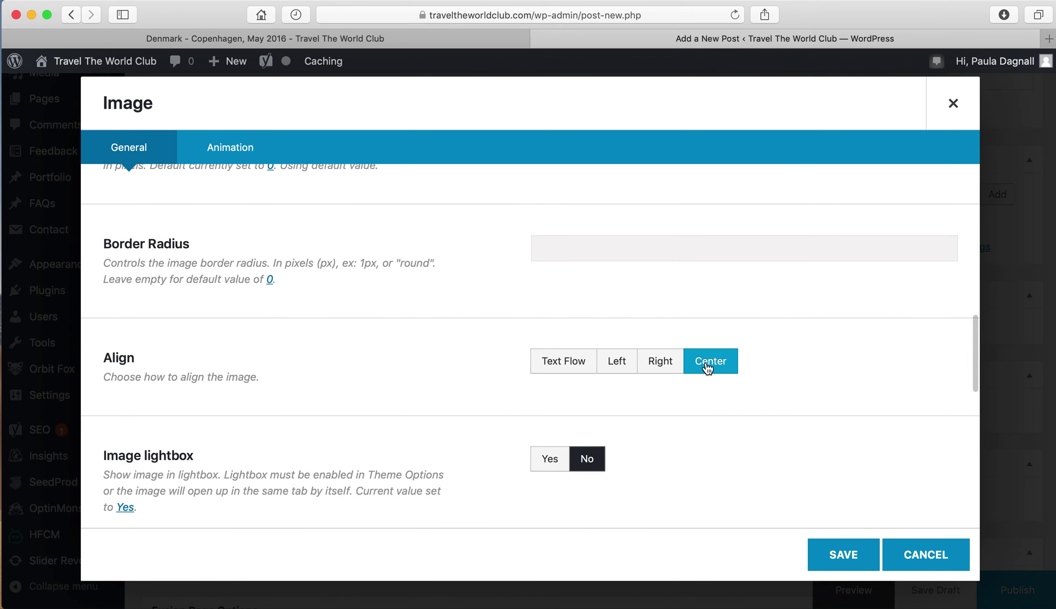
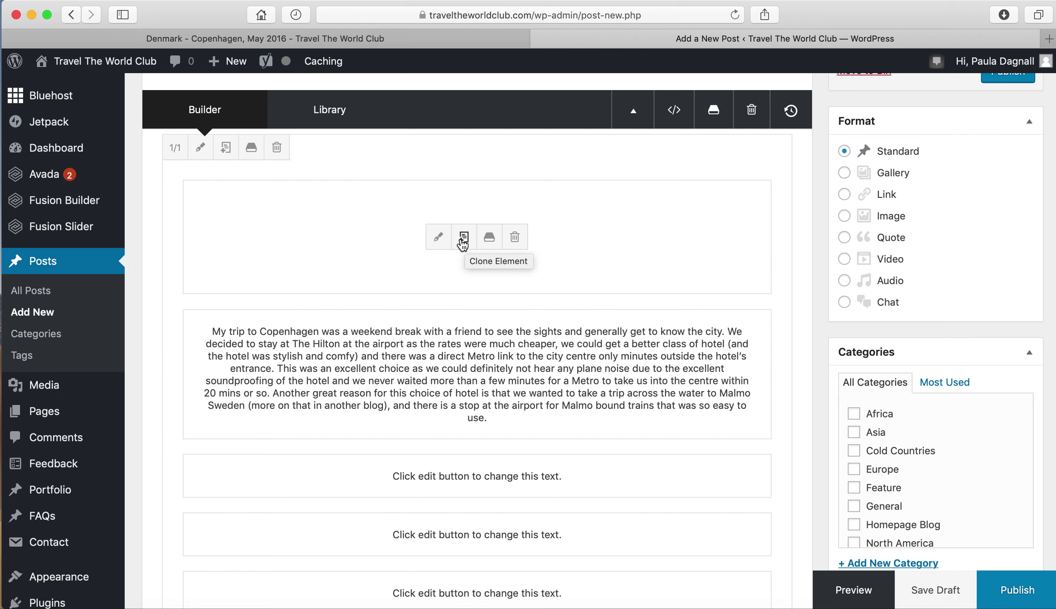
Clone the flag Image element and move the copy directly below the introduction text block
left_click(464, 237)
left_click_drag(623, 376, 626, 516)
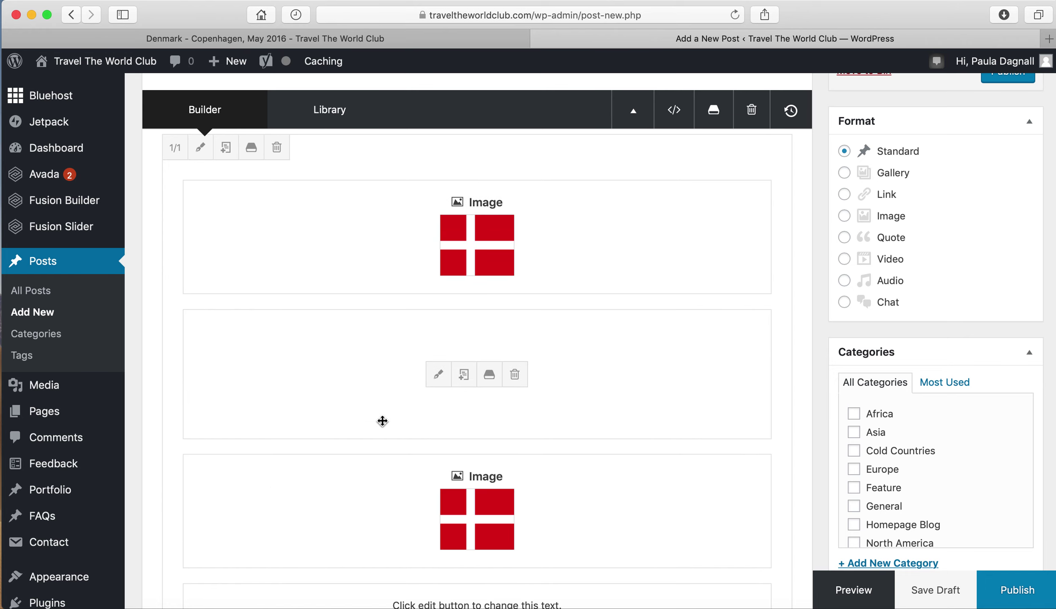
Remove the flag from the cloned Image element, search the media library for "Den" and select botanical-gardens-2.jpg
left_click(437, 512)
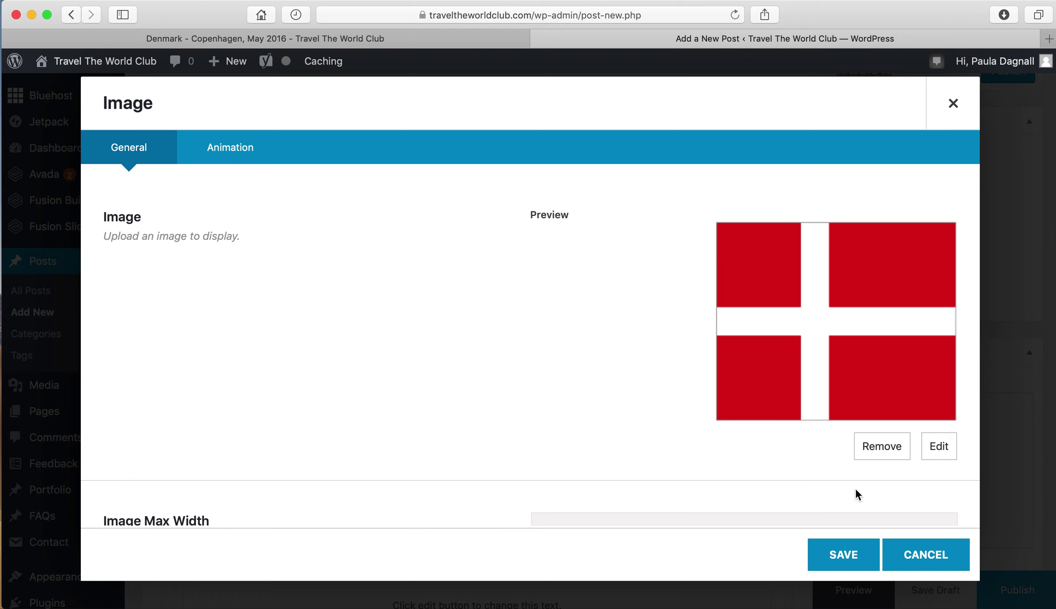
left_click(896, 452)
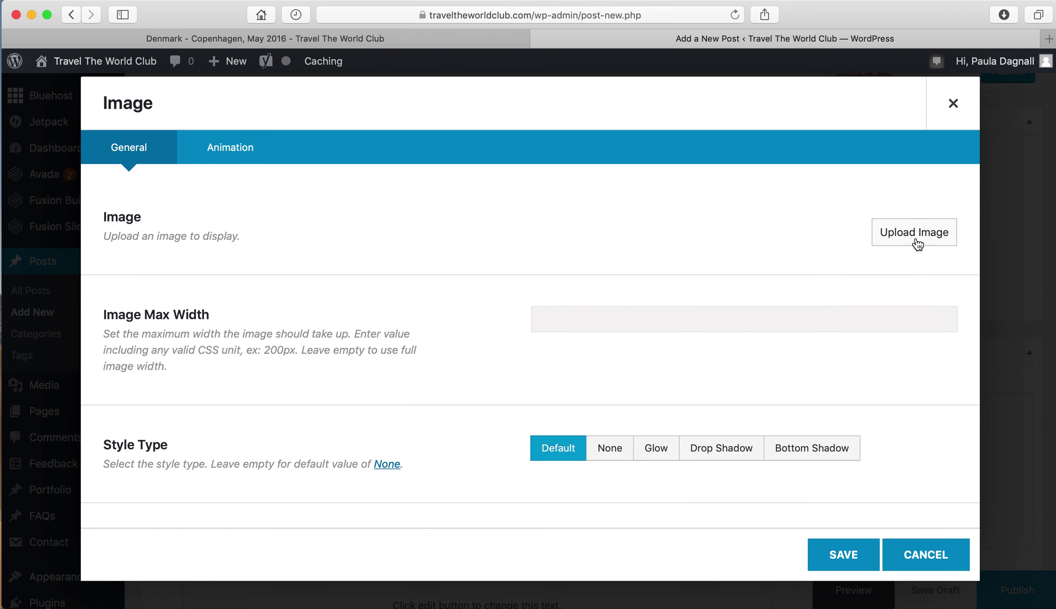
left_click(882, 240)
left_click(738, 165)
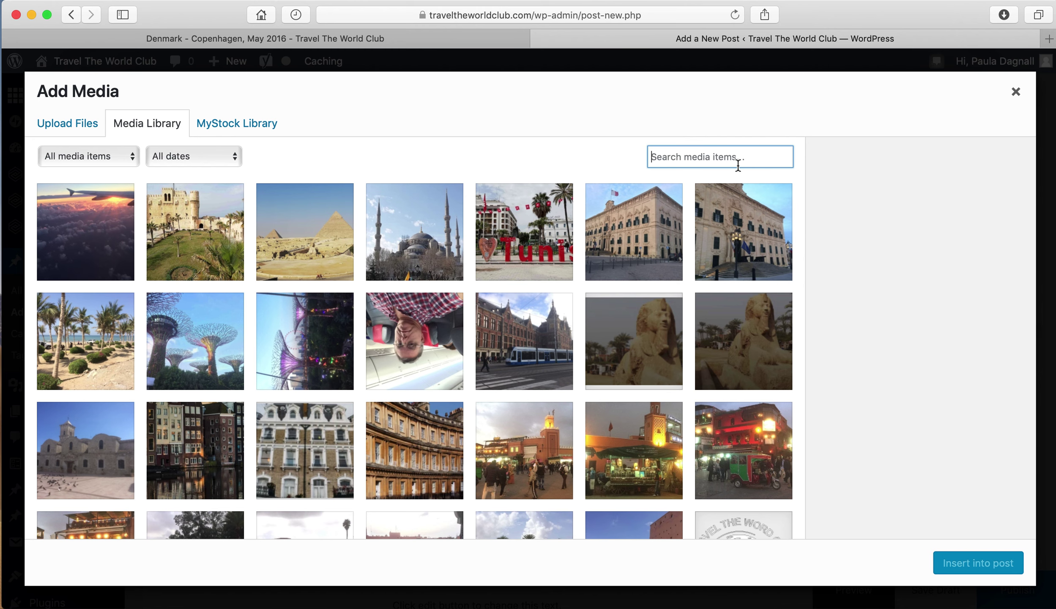
type("Den")
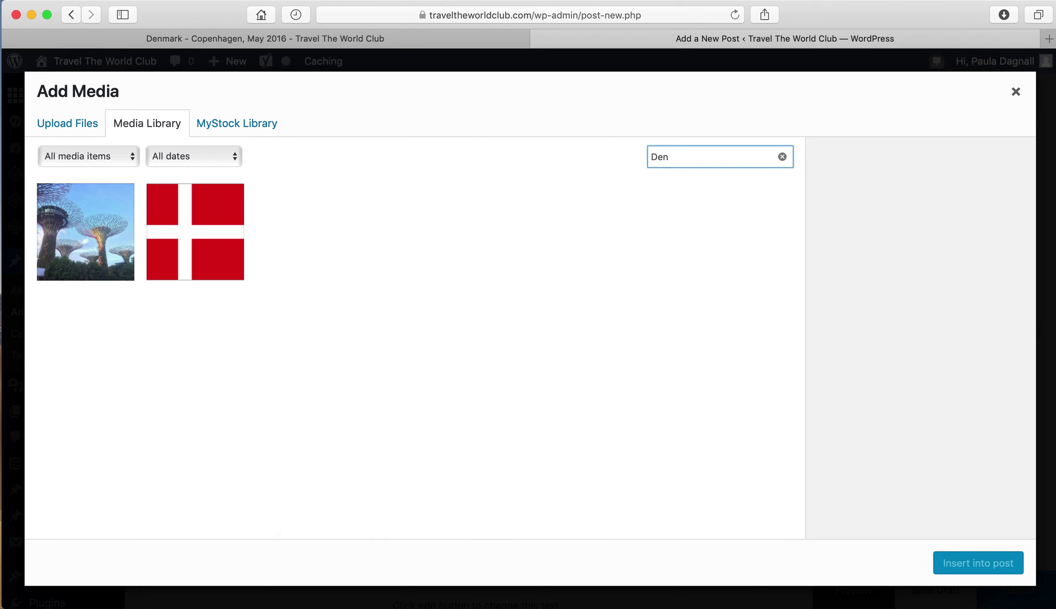
left_click(77, 244)
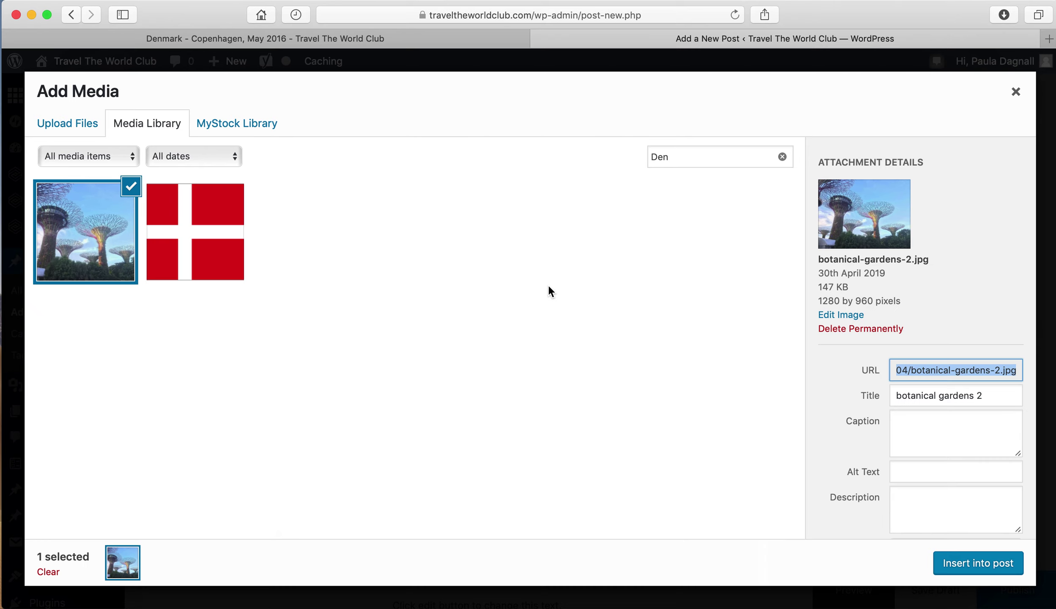
Change the selected image's title to "botanical gardens Denmark" and copy it into the caption, alt text and description
left_click(983, 397)
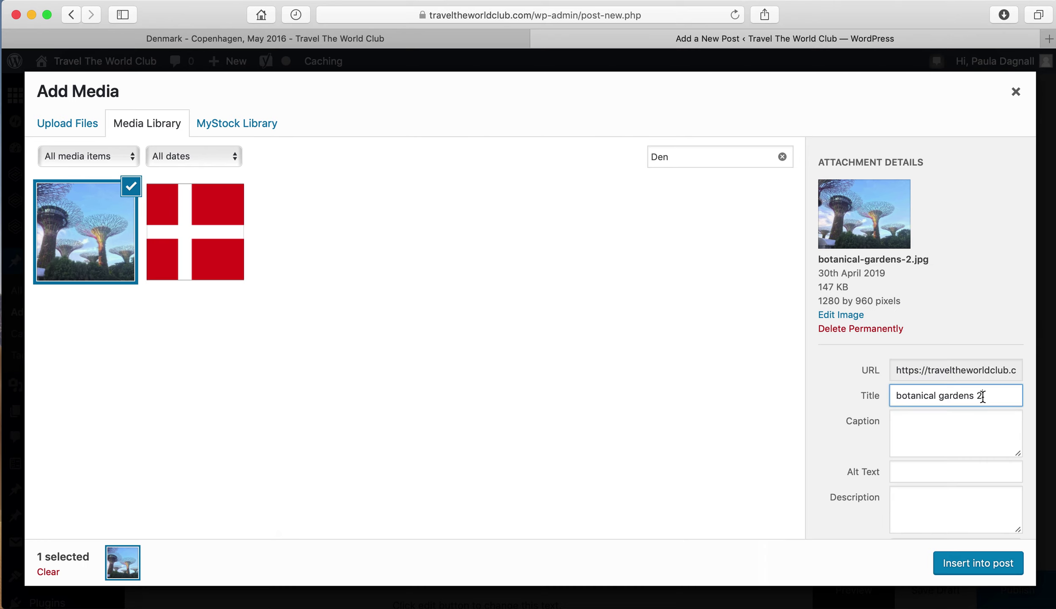
type("Denmark")
left_click_drag(1015, 398, 841, 392)
key("super+c")
left_click(907, 429)
key("super+v")
left_click(911, 465)
key("super+v")
left_click(910, 502)
key("super+v")
scroll(913, 507, "down", 2)
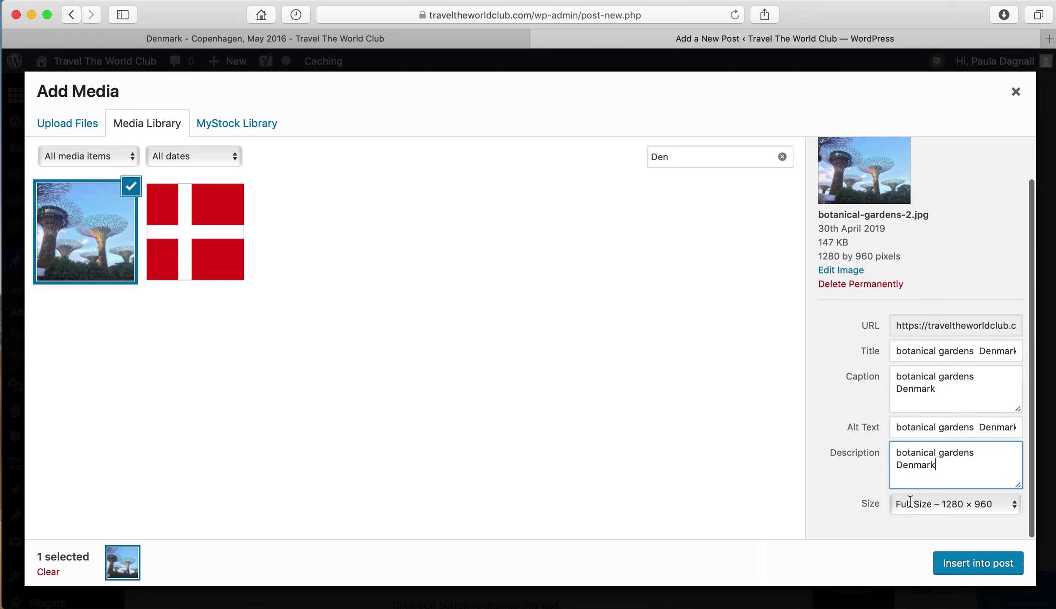
Insert the botanical gardens image into the Image element, set its alt text to "Botanical gardens Denmark" and save the element
left_click(951, 560)
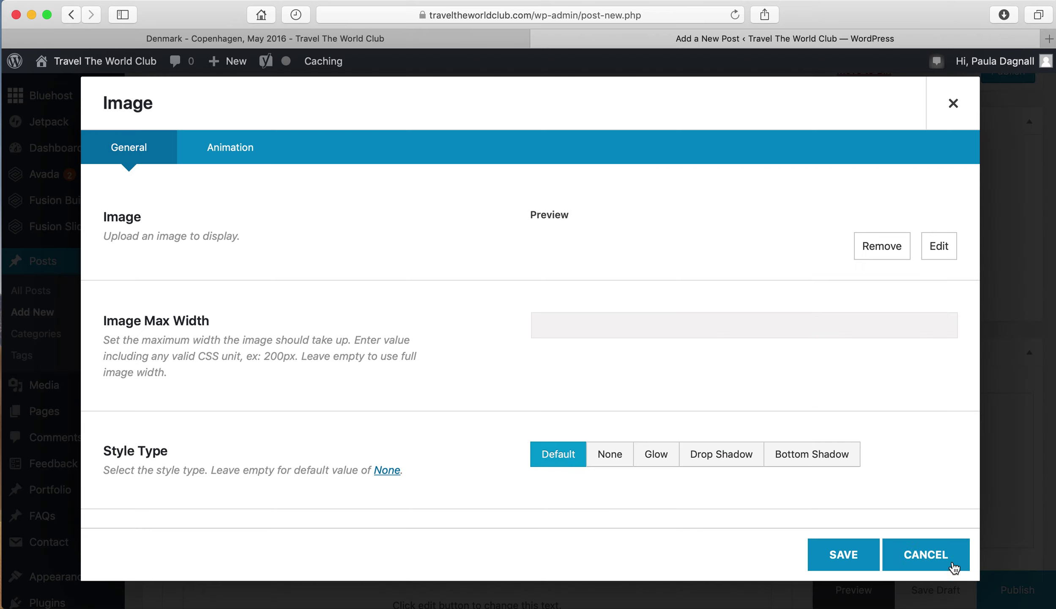
scroll(539, 426, "down", 5)
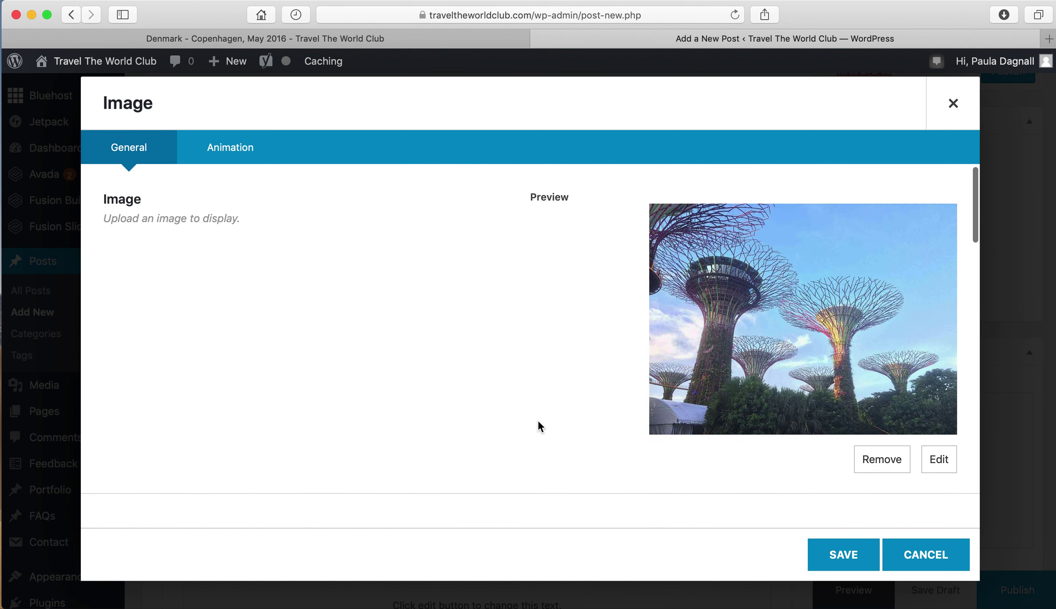
scroll(538, 420, "down", 5)
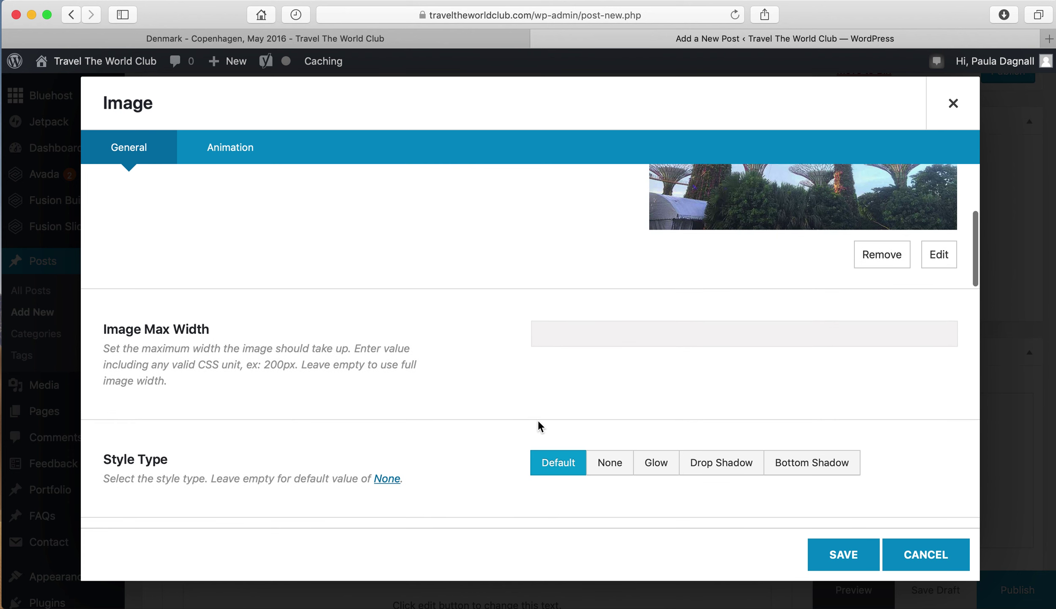
scroll(538, 419, "down", 7)
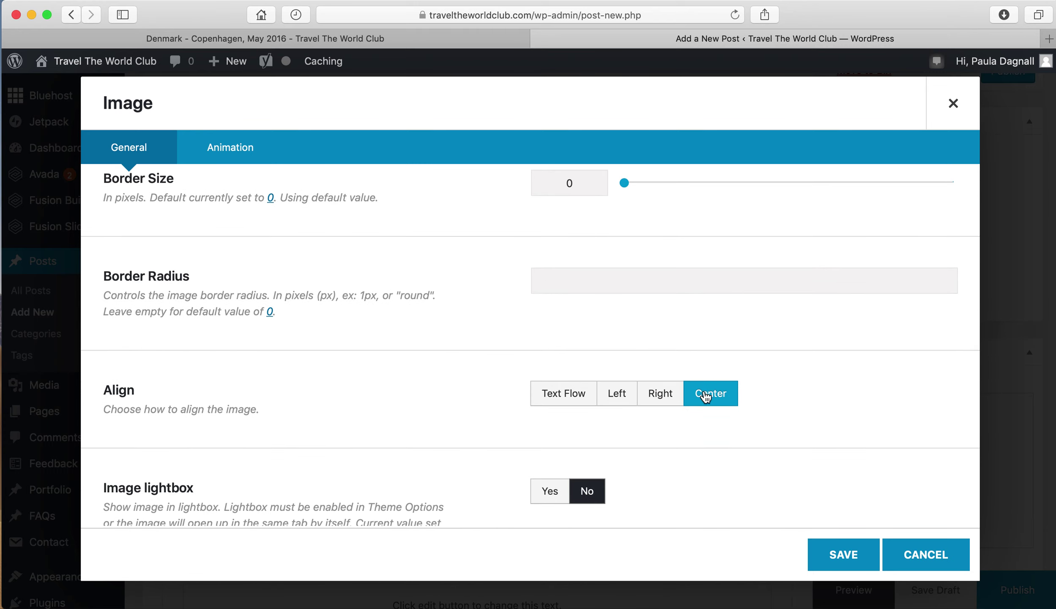
scroll(705, 396, "down", 6)
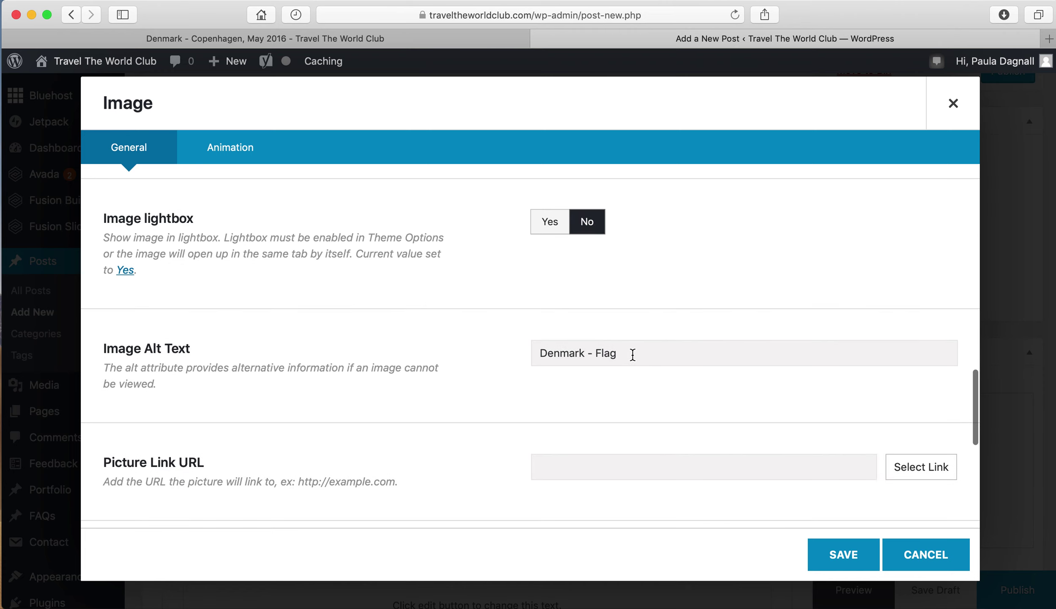
left_click_drag(632, 355, 523, 345)
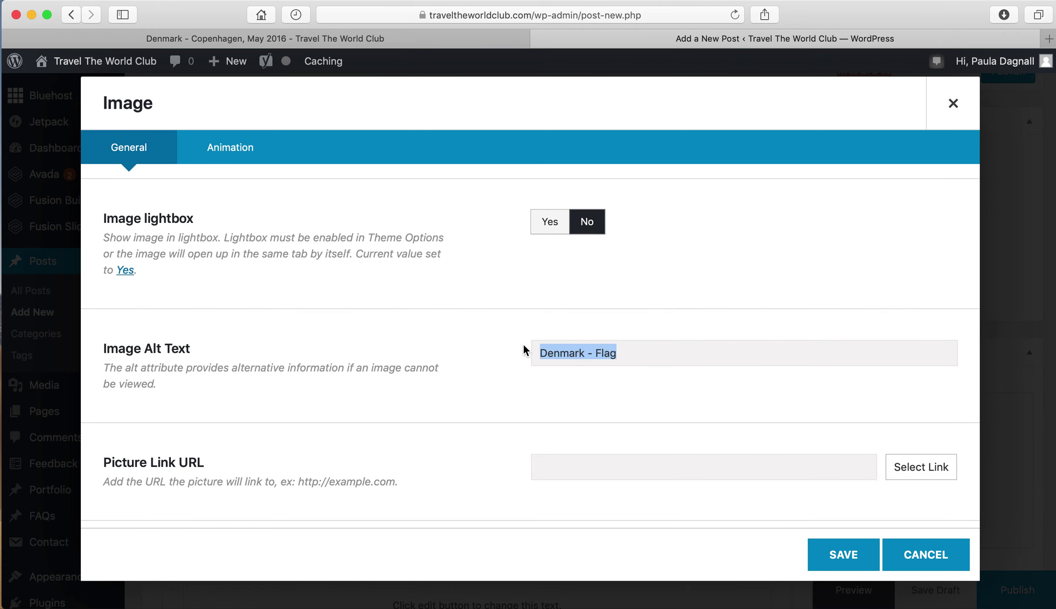
key("super+v")
left_click(543, 355)
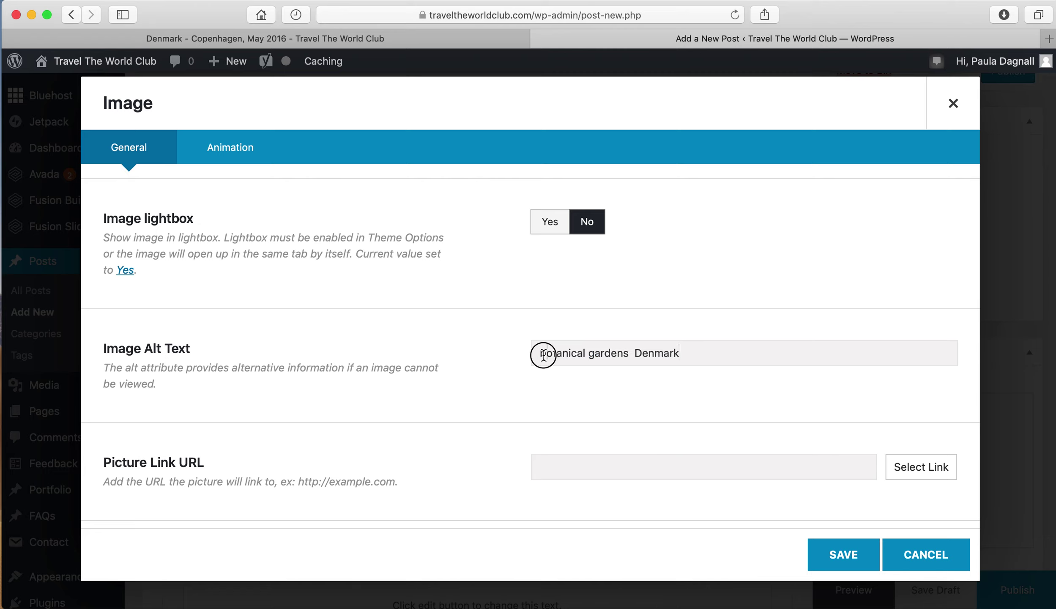
key("BackSpace")
type("B")
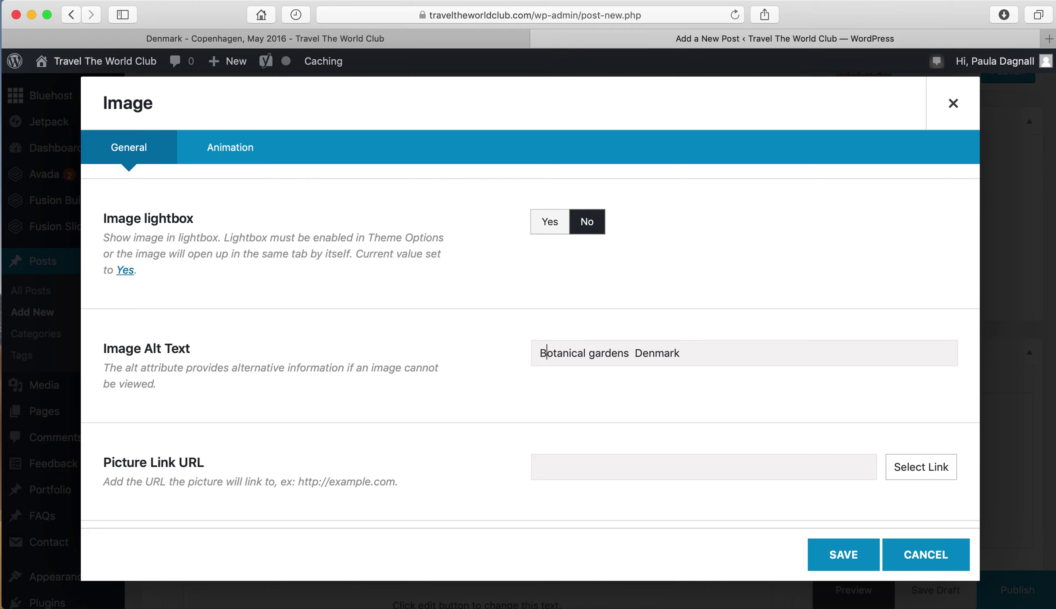
left_click(844, 559)
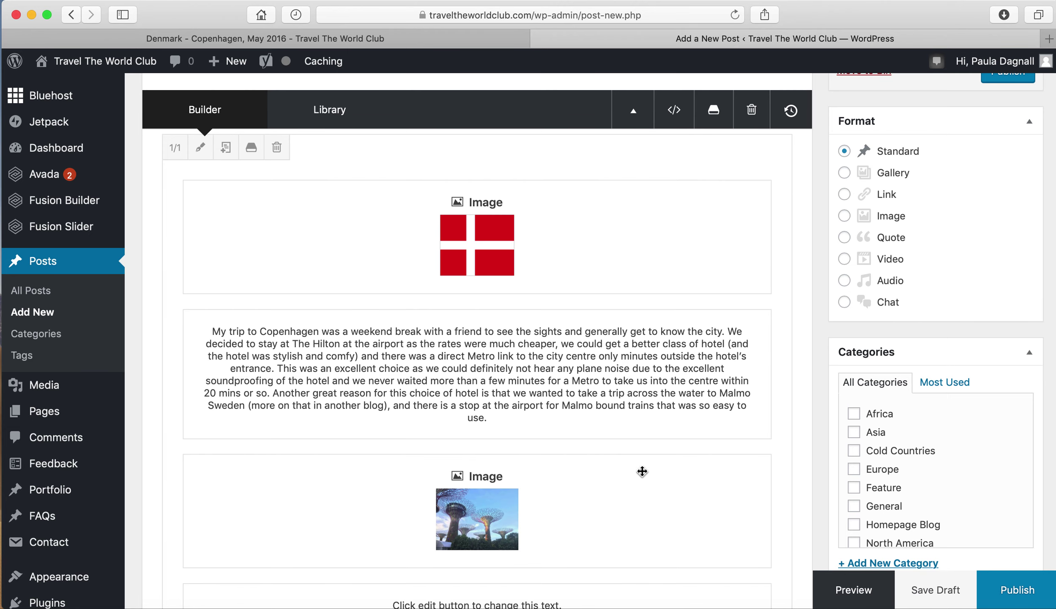
Open the first placeholder text block below the botanical gardens image for editing and copy the Opera House paragraph from the published Denmark page
scroll(596, 457, "down", 5)
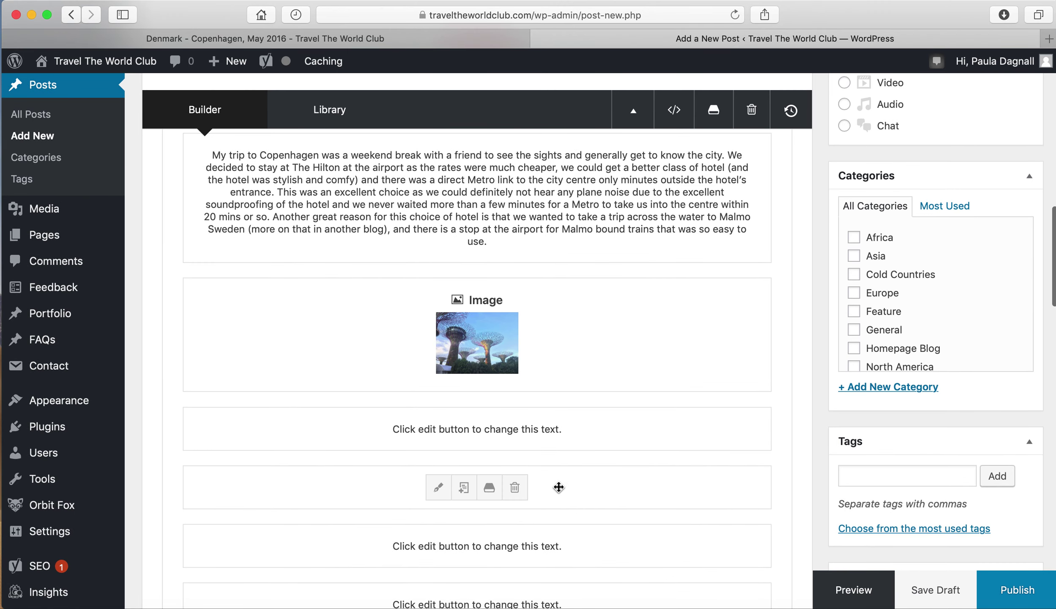
mouse_move(439, 431)
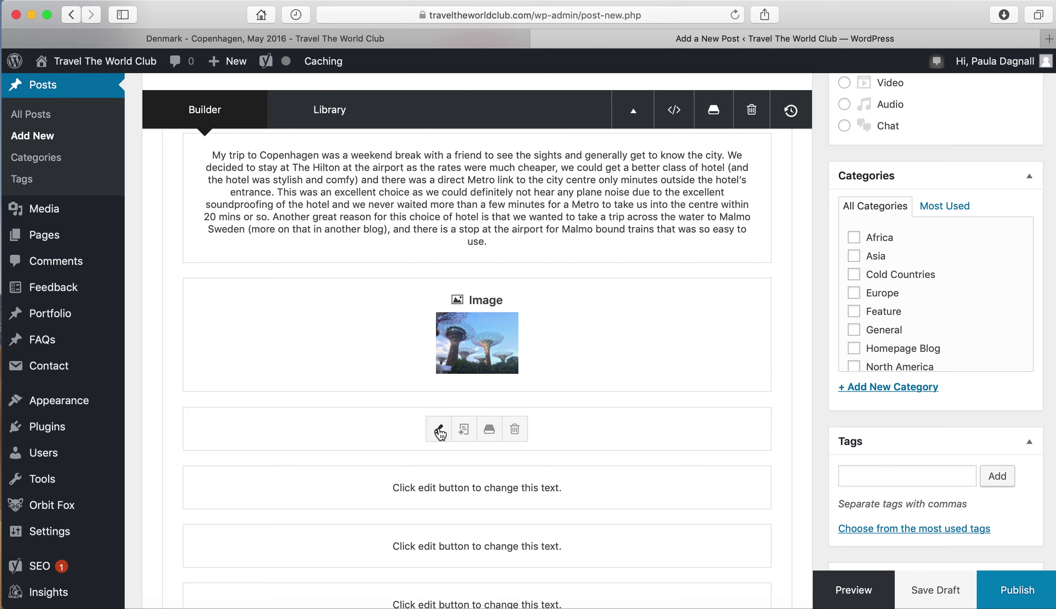
left_click(439, 431)
left_click(302, 39)
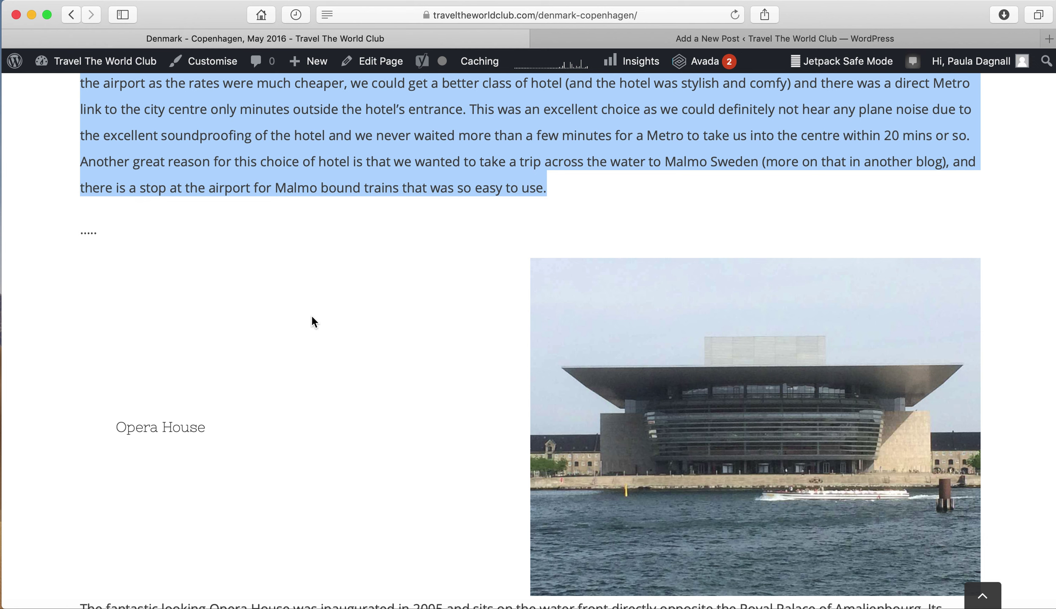
scroll(313, 322, "up", 6)
scroll(313, 321, "down", 10)
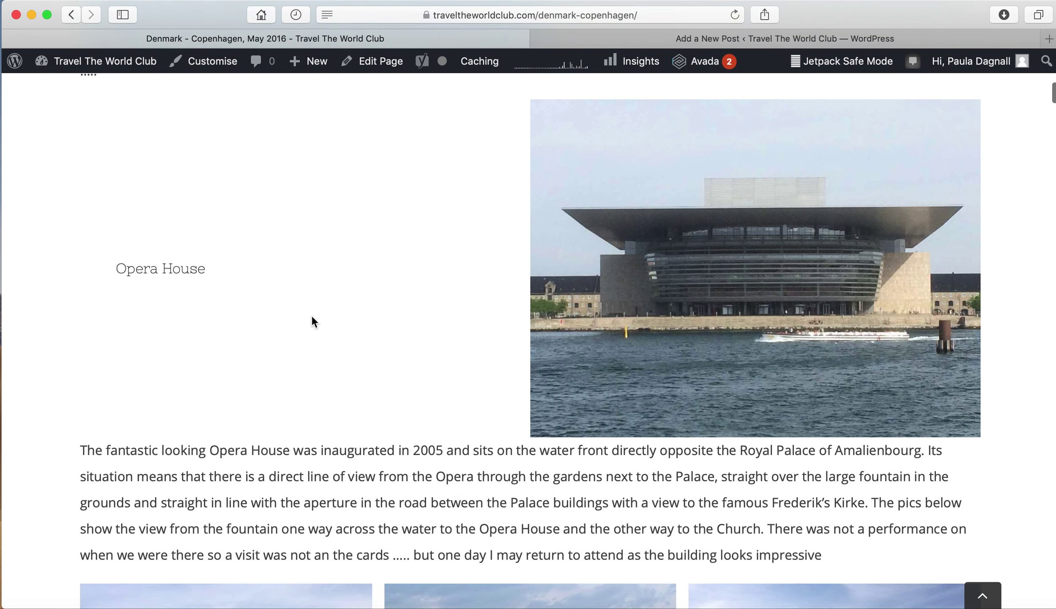
scroll(166, 418, "down", 4)
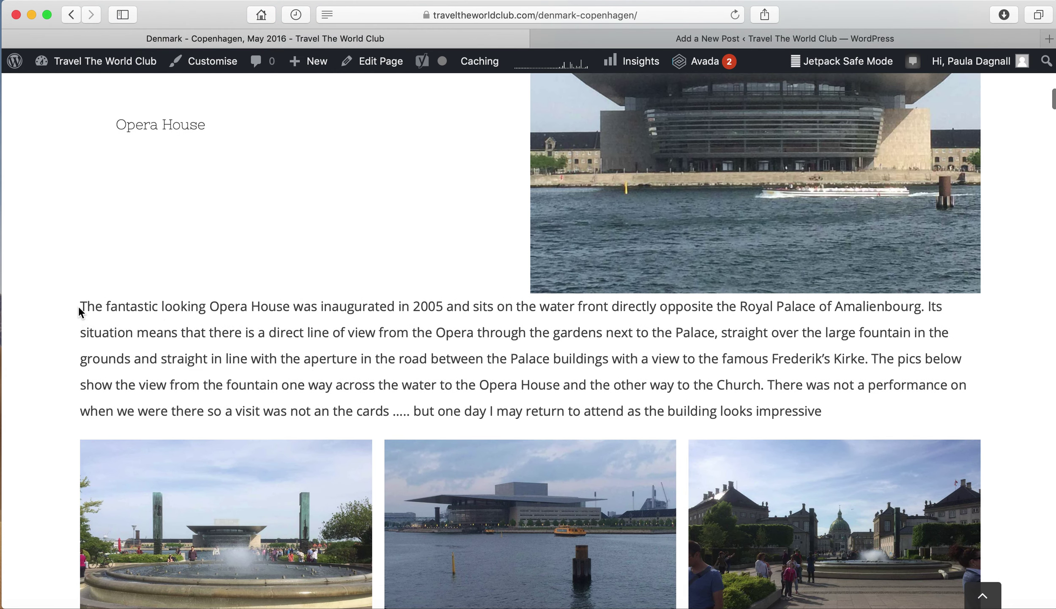
left_click_drag(83, 304, 864, 413)
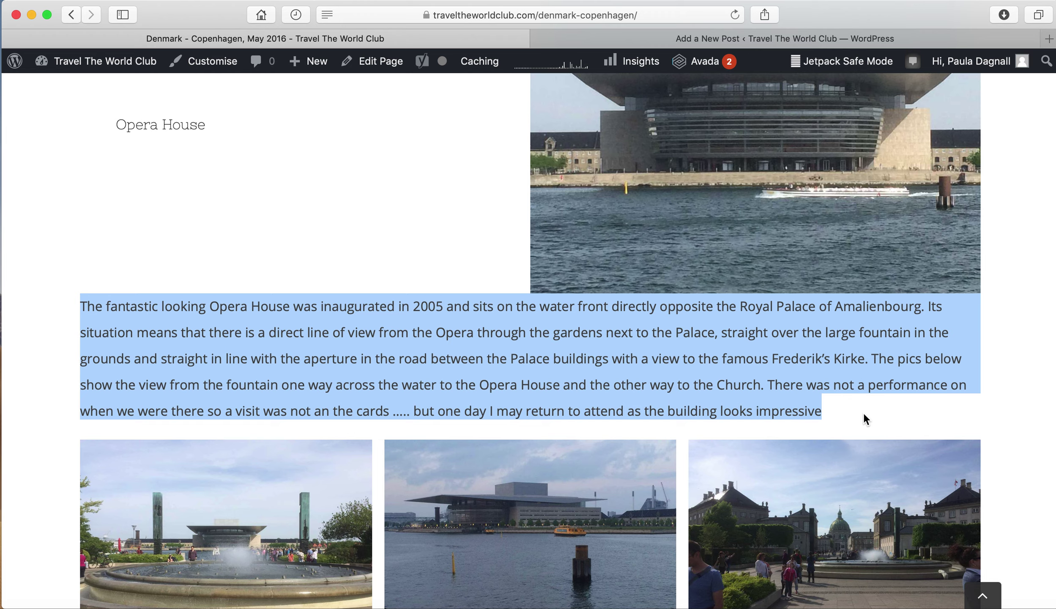
Replace the placeholder content of the open text block in the new post with the copied Opera House paragraph and save it
left_click(741, 42)
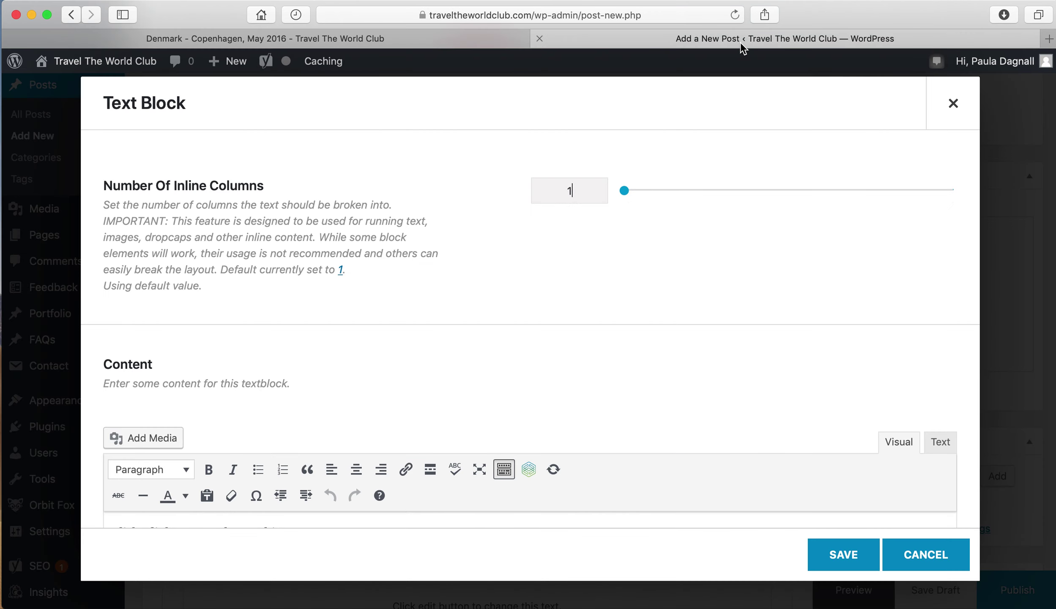
scroll(534, 336, "down", 5)
left_click(421, 382)
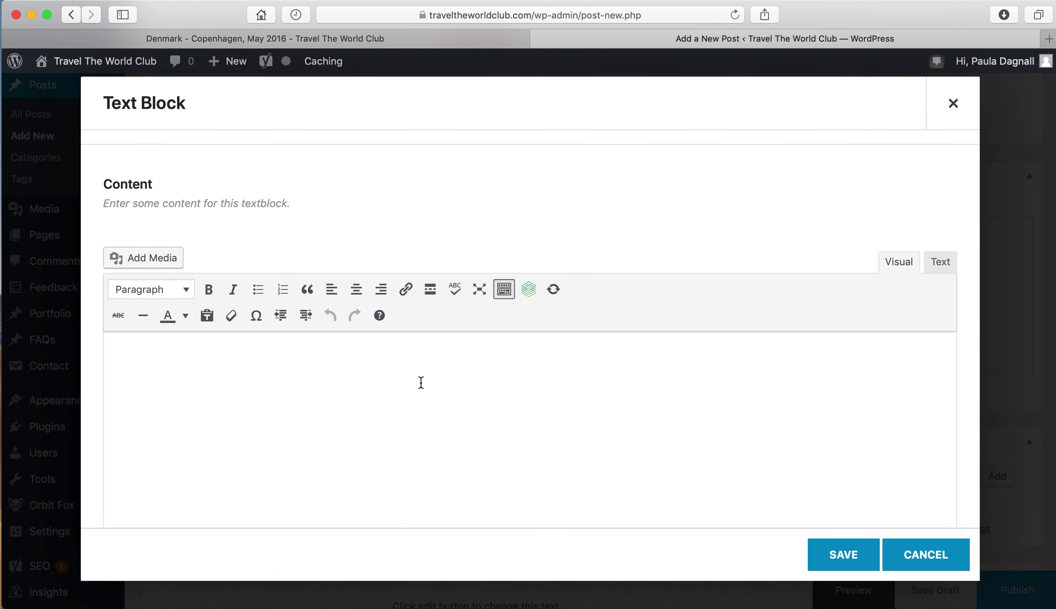
key("super+v")
left_click(825, 554)
Check what follows the Opera House paragraph on the published page and add a Gallery element below the new post's last text block
scroll(618, 455, "down", 3)
left_click(424, 39)
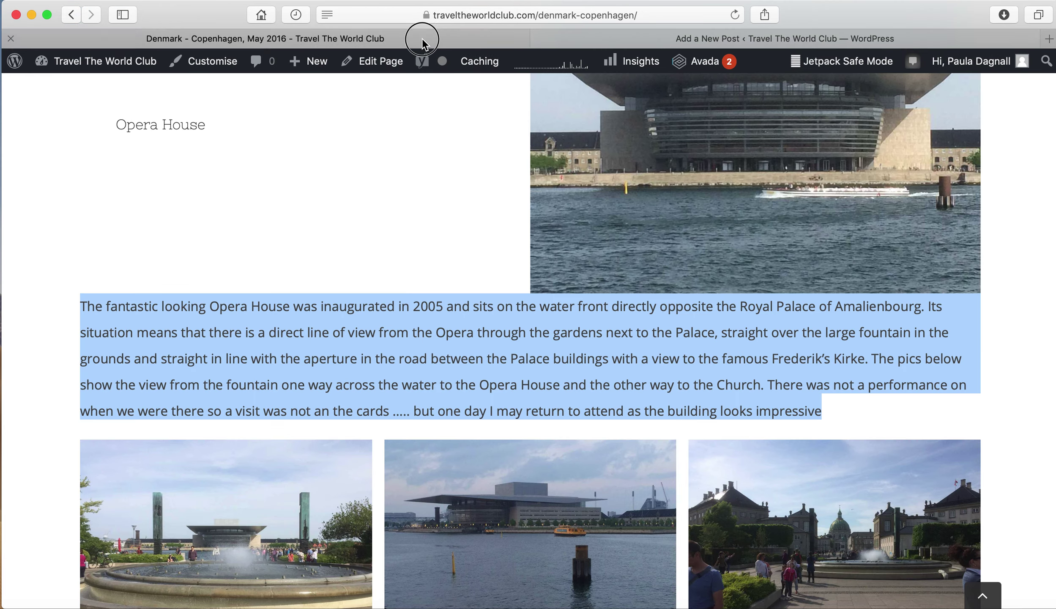
scroll(456, 291, "down", 3)
scroll(456, 291, "down", 2)
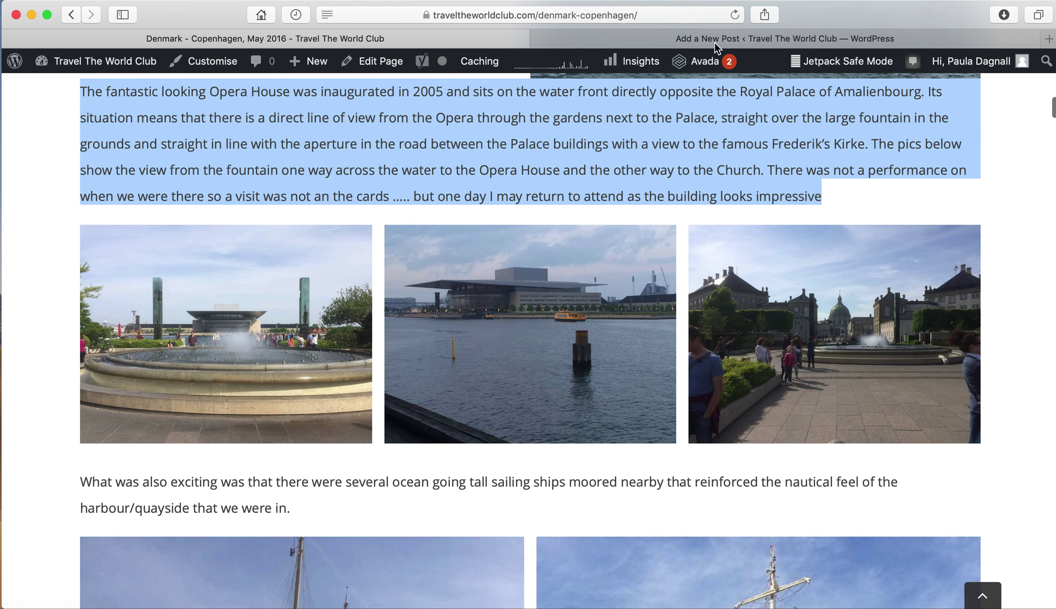
left_click(729, 42)
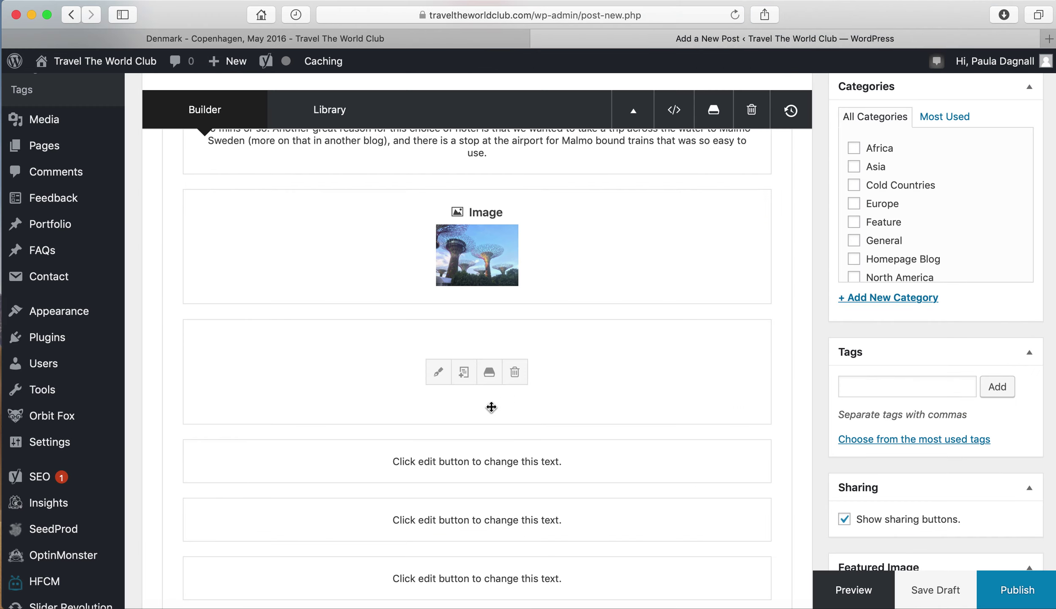
scroll(439, 496, "down", 6)
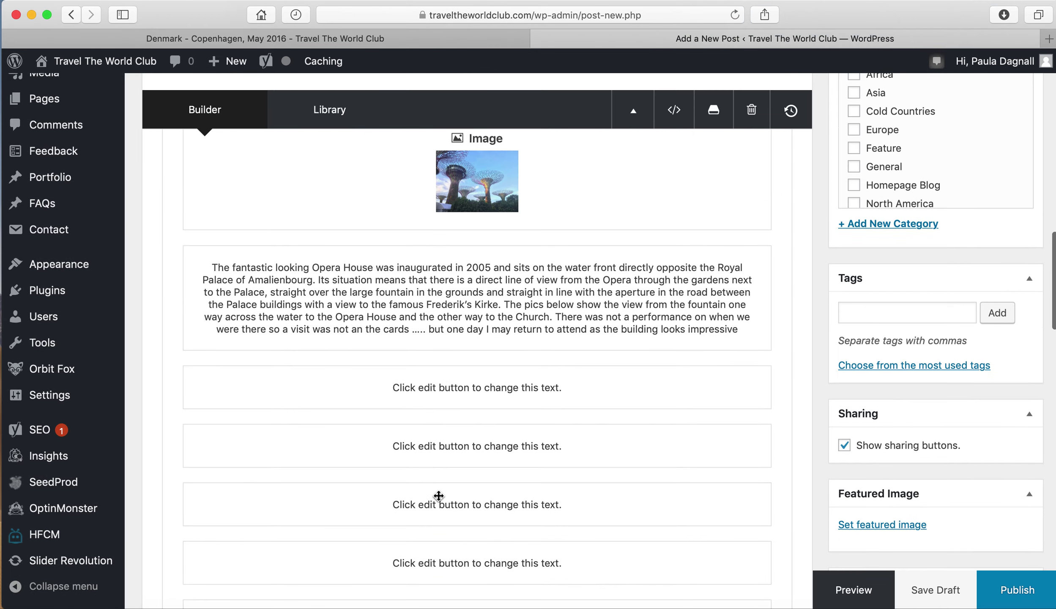
scroll(439, 495, "down", 2)
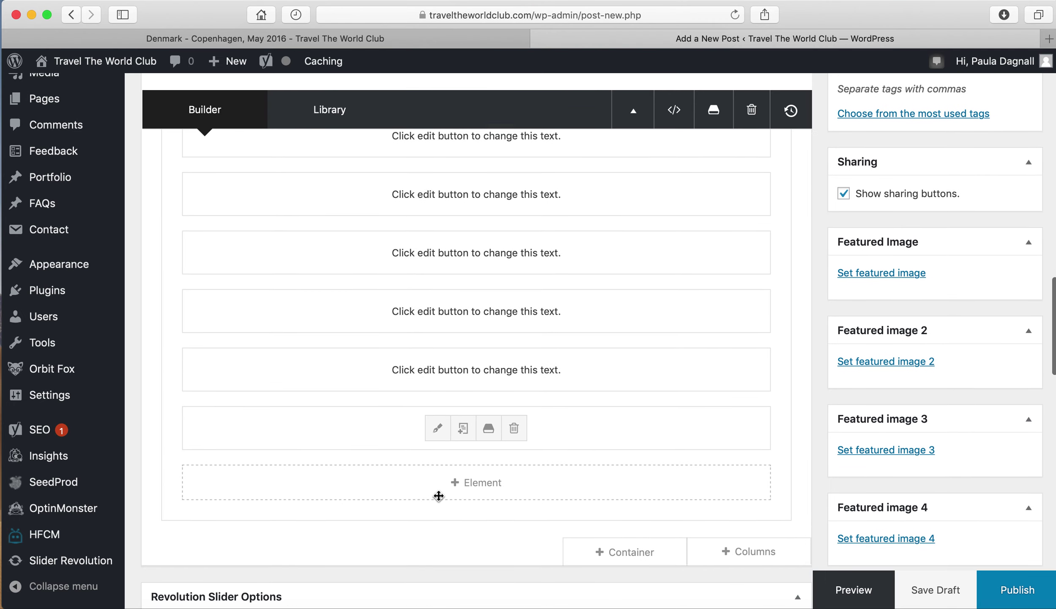
left_click(467, 480)
scroll(295, 451, "down", 2)
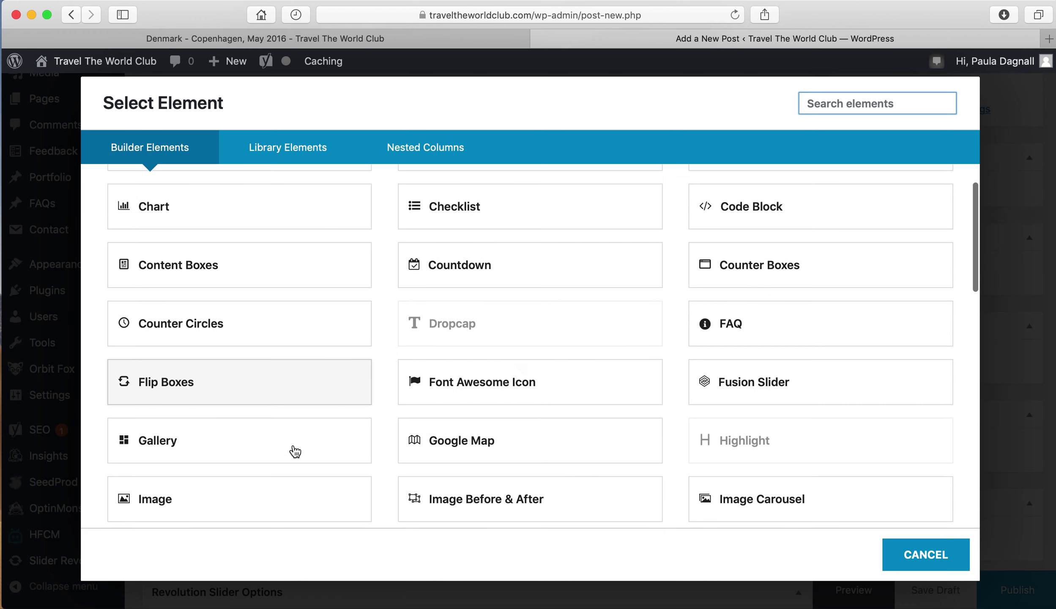
left_click(295, 451)
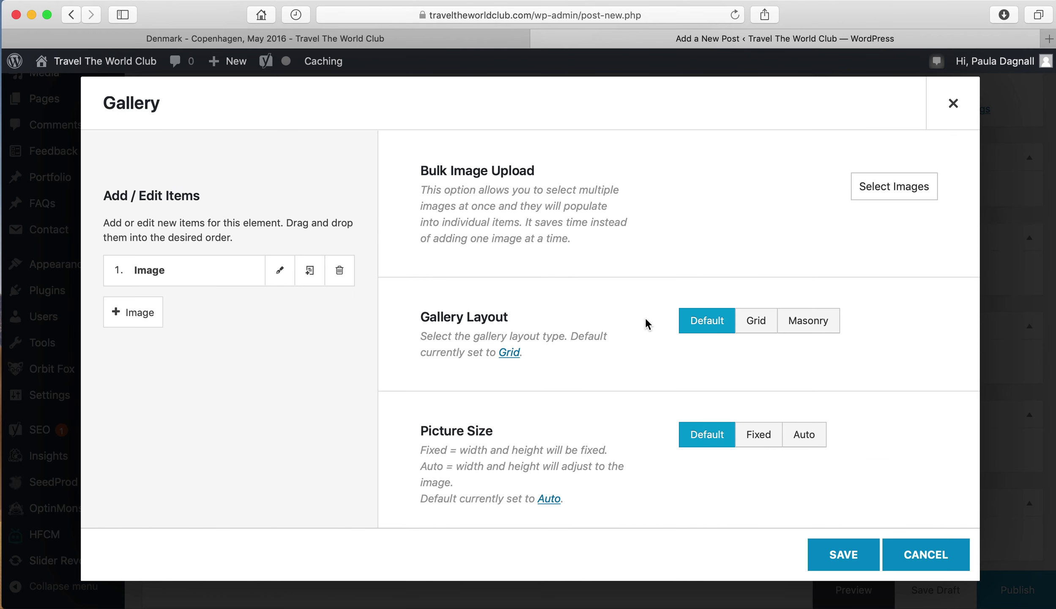
Bulk-add the botanical gardens, Qurum beach and flag-topped stone building images from the media library to the gallery
left_click(877, 190)
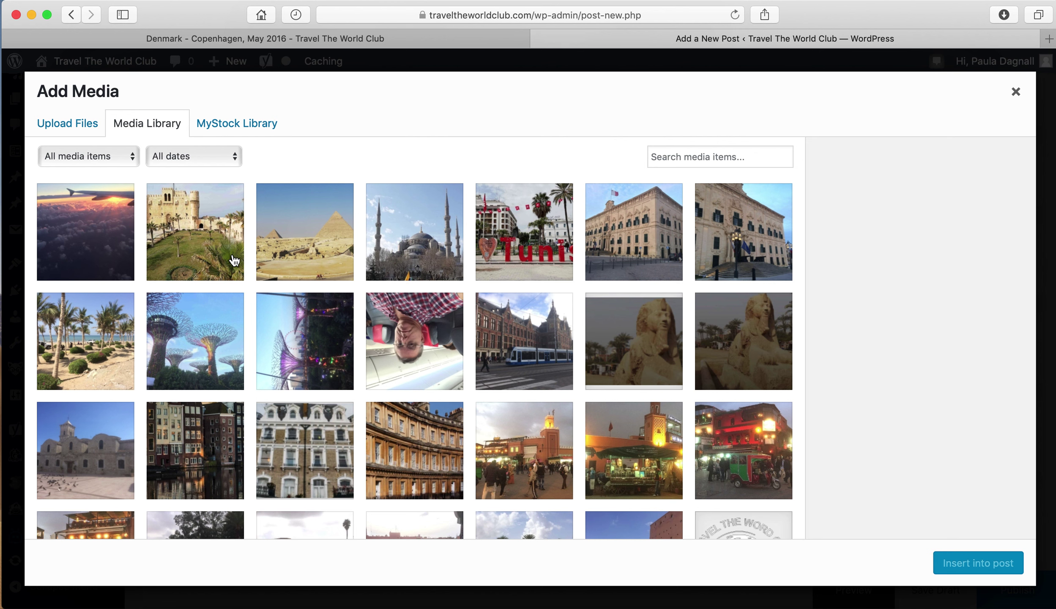
left_click(208, 342)
left_click(124, 345)
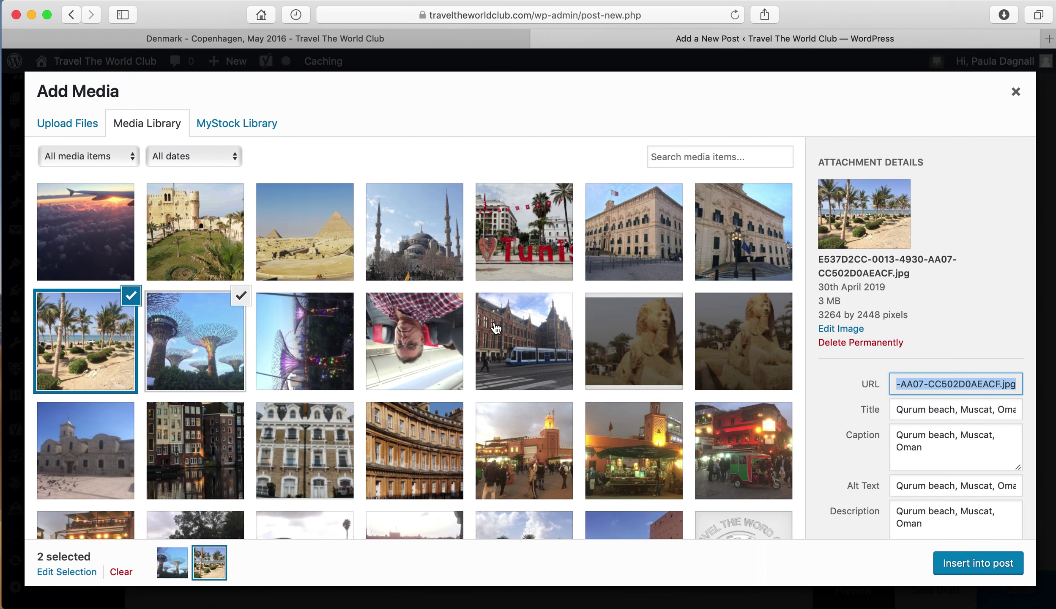
left_click(642, 265)
left_click(956, 562)
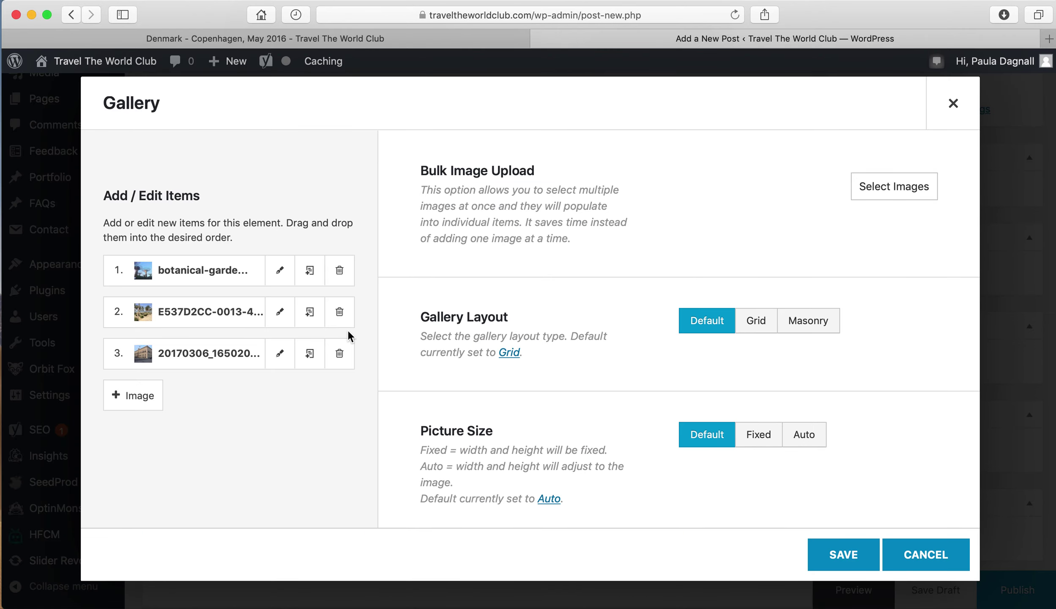
Review the gallery's layout, picture size, column, lightbox, border and visibility options and save the Gallery element
scroll(645, 343, "down", 5)
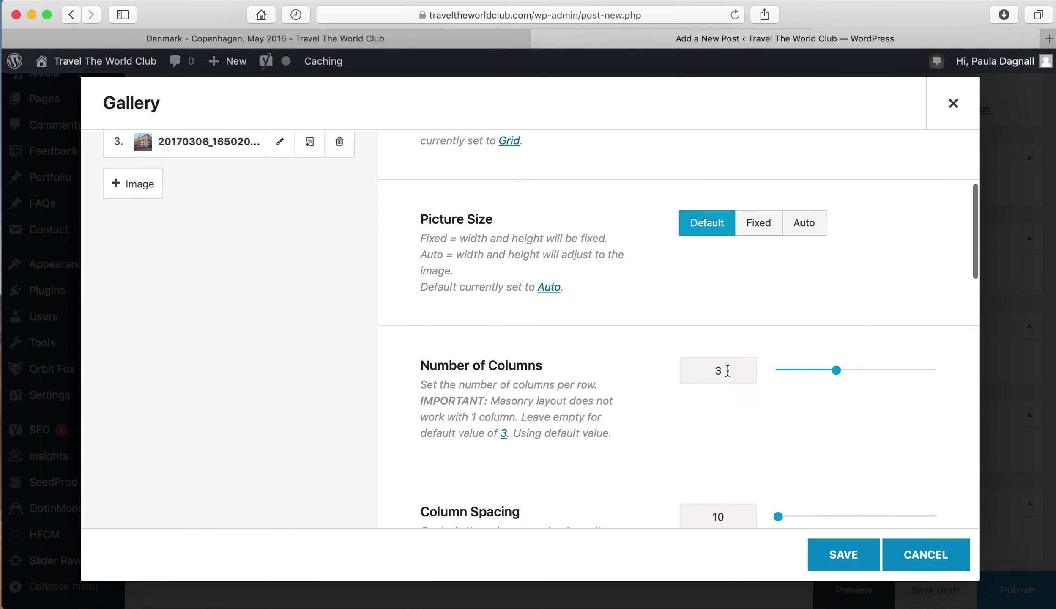
scroll(726, 369, "down", 3)
scroll(725, 368, "up", 5)
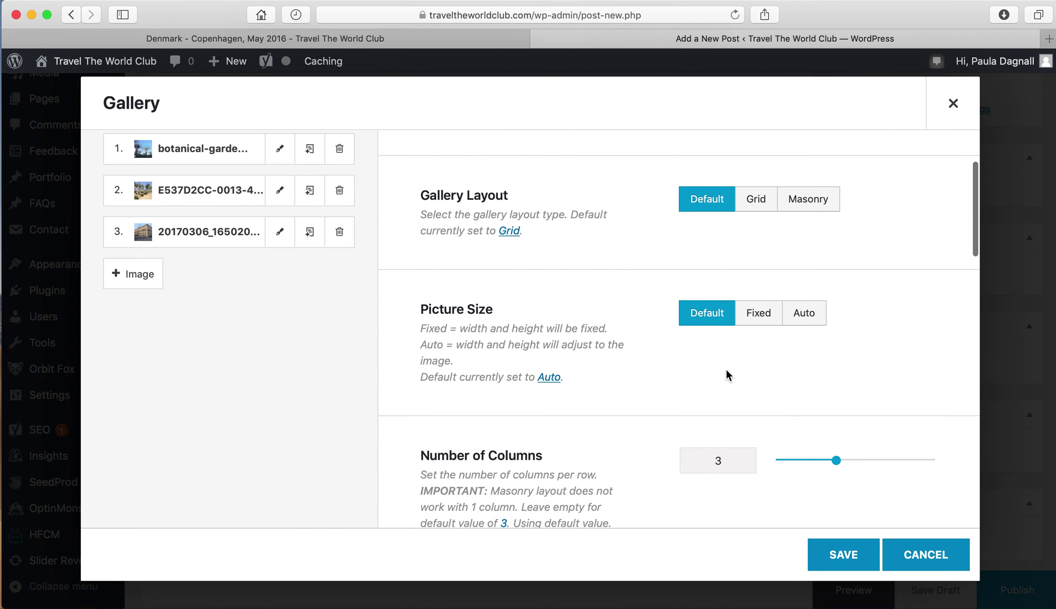
scroll(829, 431, "down", 10)
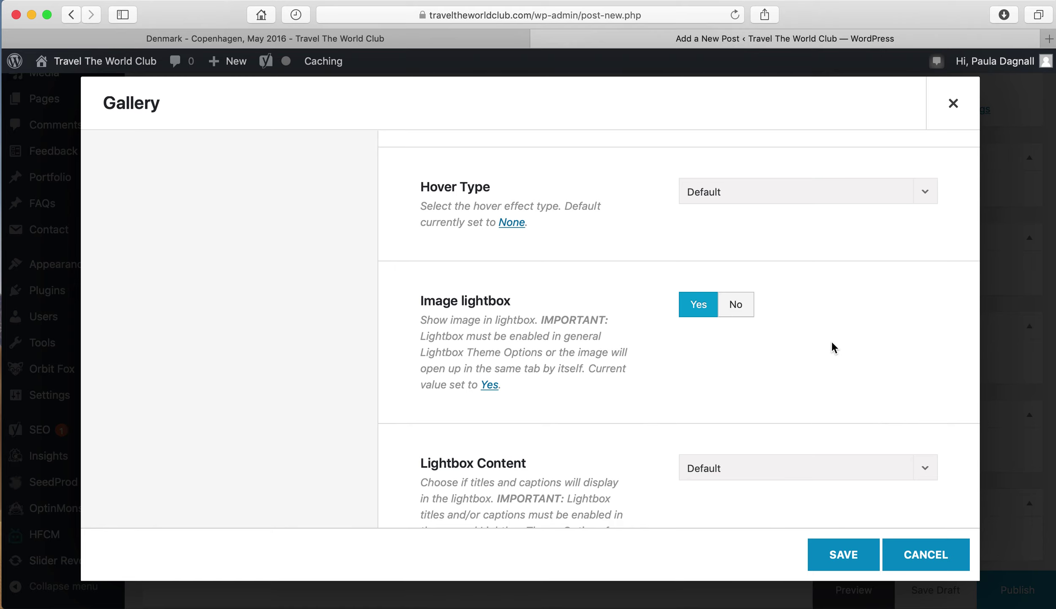
scroll(831, 341, "down", 5)
scroll(832, 342, "down", 5)
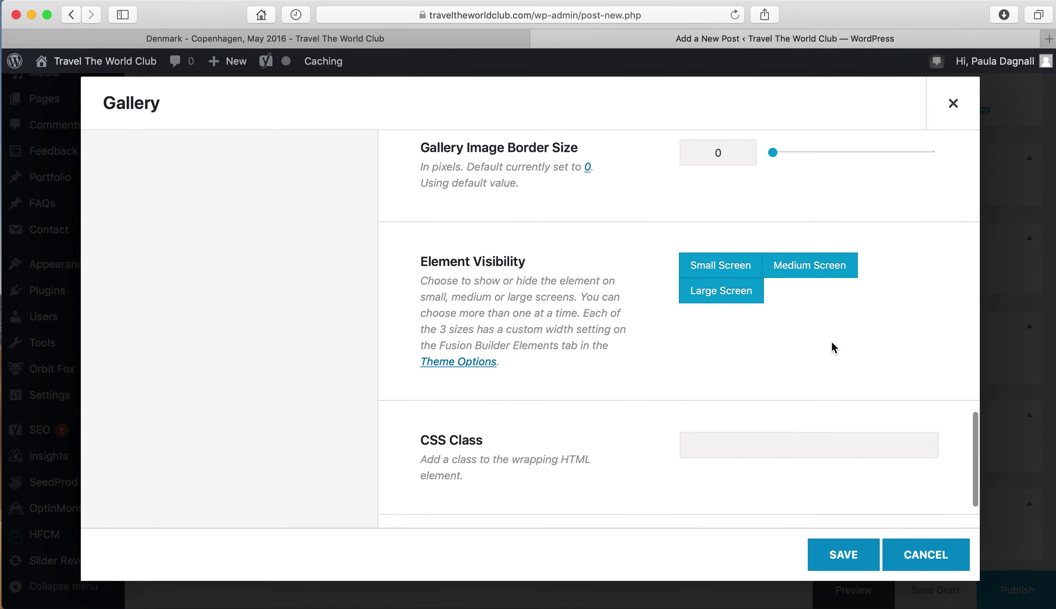
scroll(831, 342, "down", 3)
left_click(842, 554)
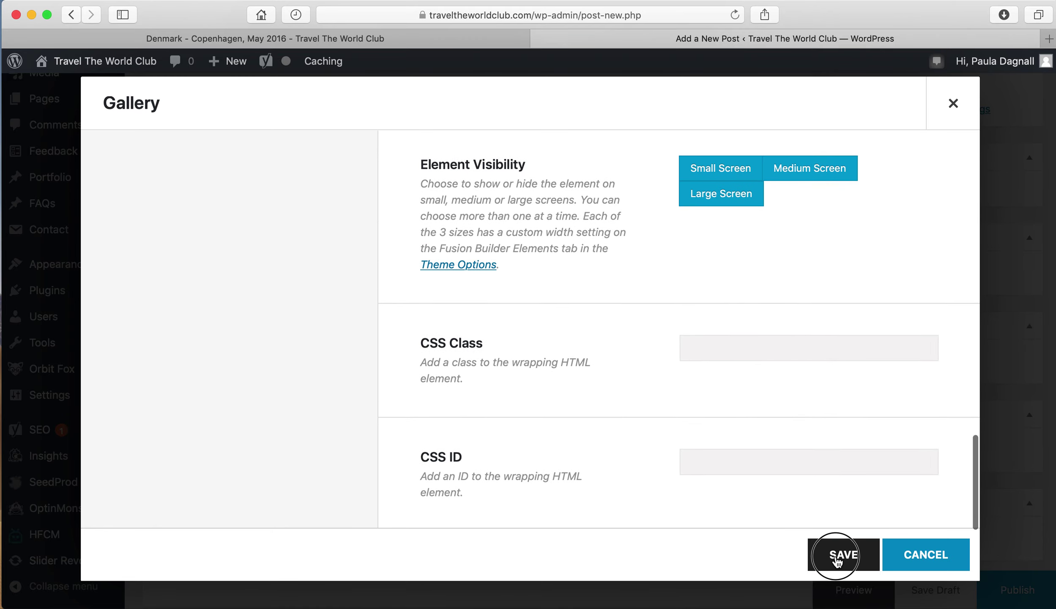
Move the Gallery element up through the placeholder blocks to directly below the Opera House text block
left_click_drag(672, 476, 675, 259)
scroll(677, 259, "down", 2)
scroll(677, 260, "up", 6)
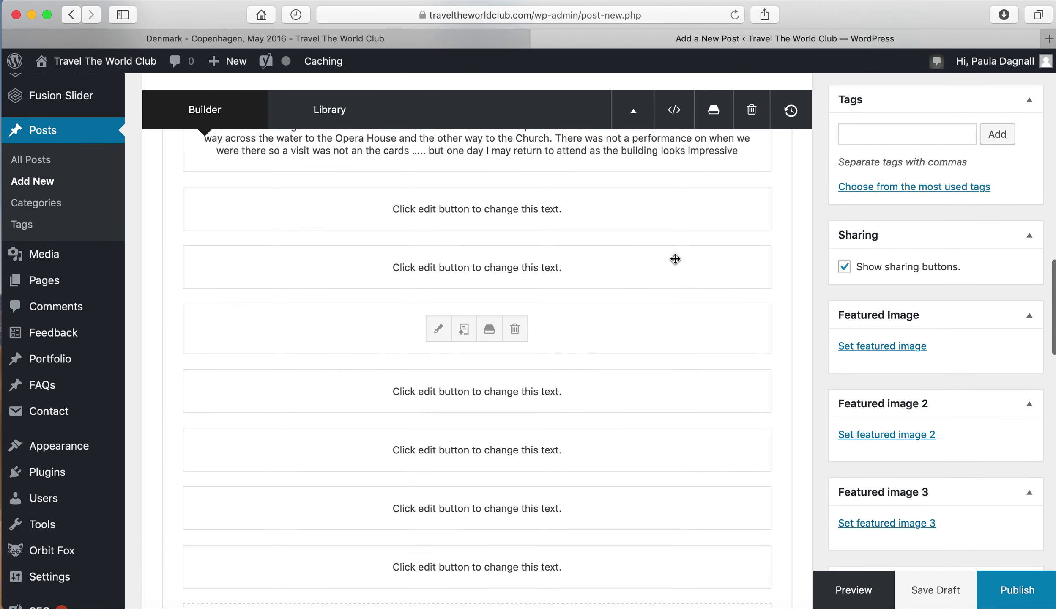
left_click_drag(653, 384, 653, 279)
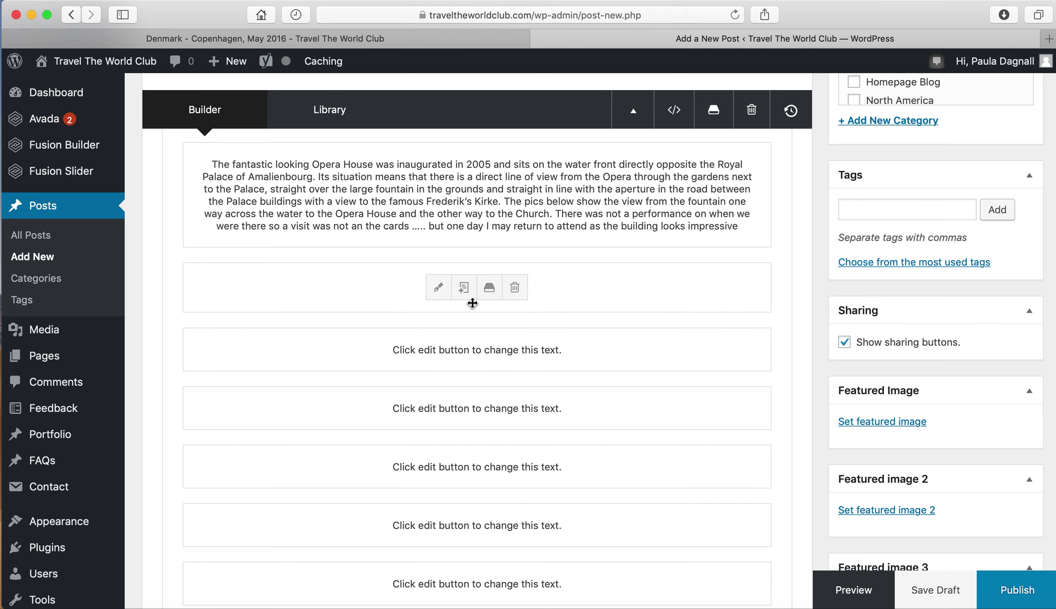
Copy the paragraph about the tall sailing ships below the three photos on the published Denmark page
left_click(458, 39)
left_click_drag(82, 499, 296, 496)
key("super+c")
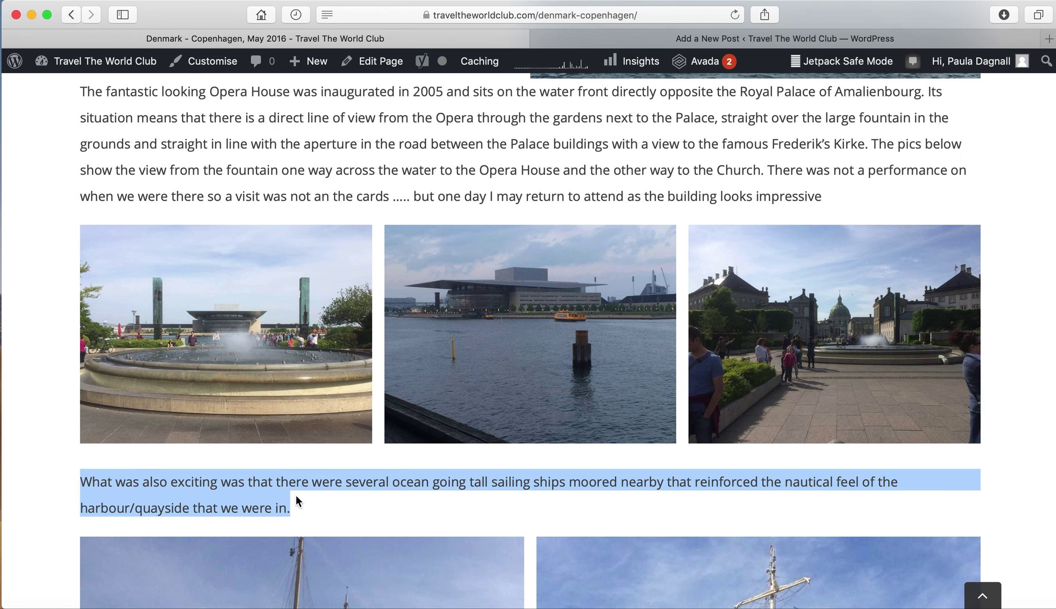
Replace the placeholder text in the text block below the Gallery with the copied tall sailing ships paragraph and save it
left_click(601, 39)
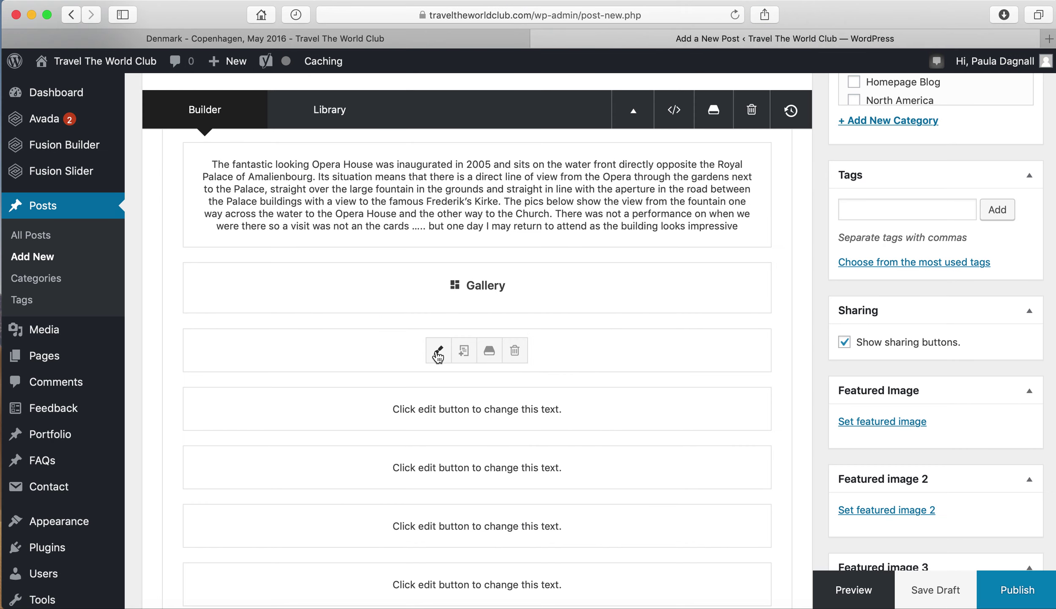
left_click(437, 354)
scroll(344, 518, "down", 3)
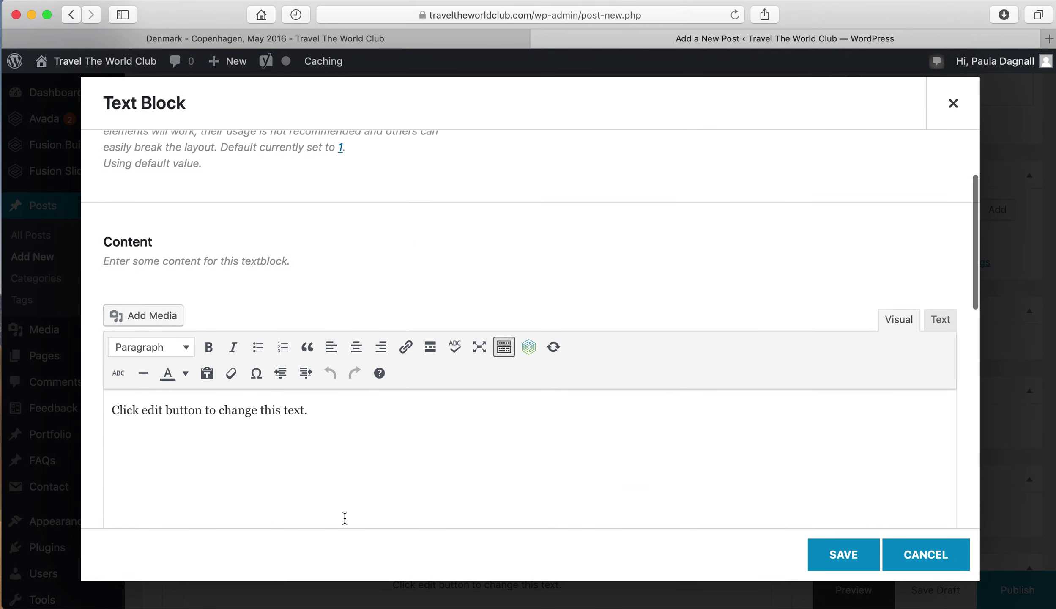
scroll(345, 518, "down", 1)
left_click(338, 422)
key("super+v")
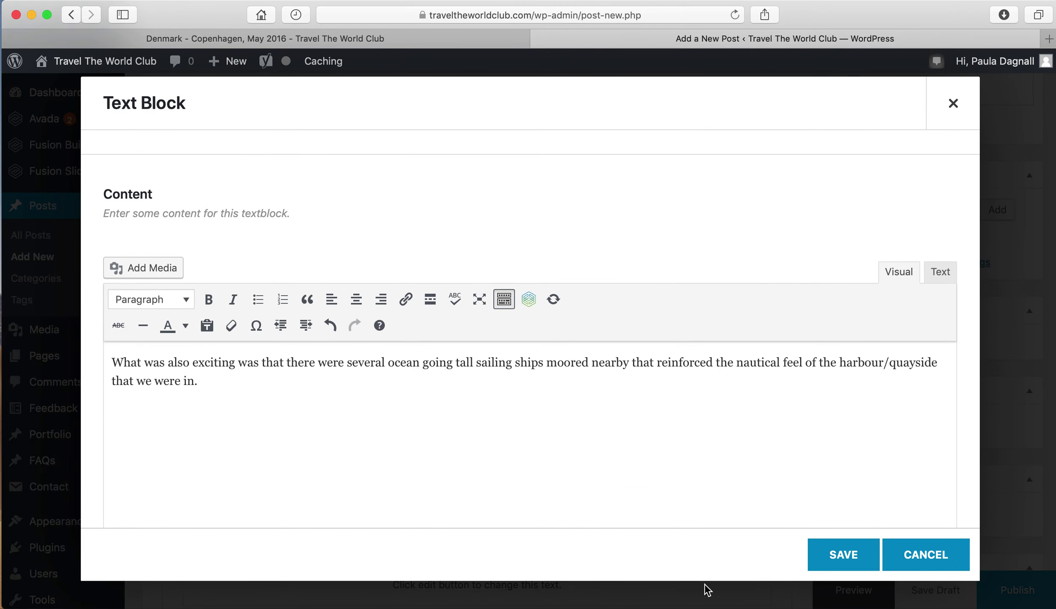
left_click(830, 556)
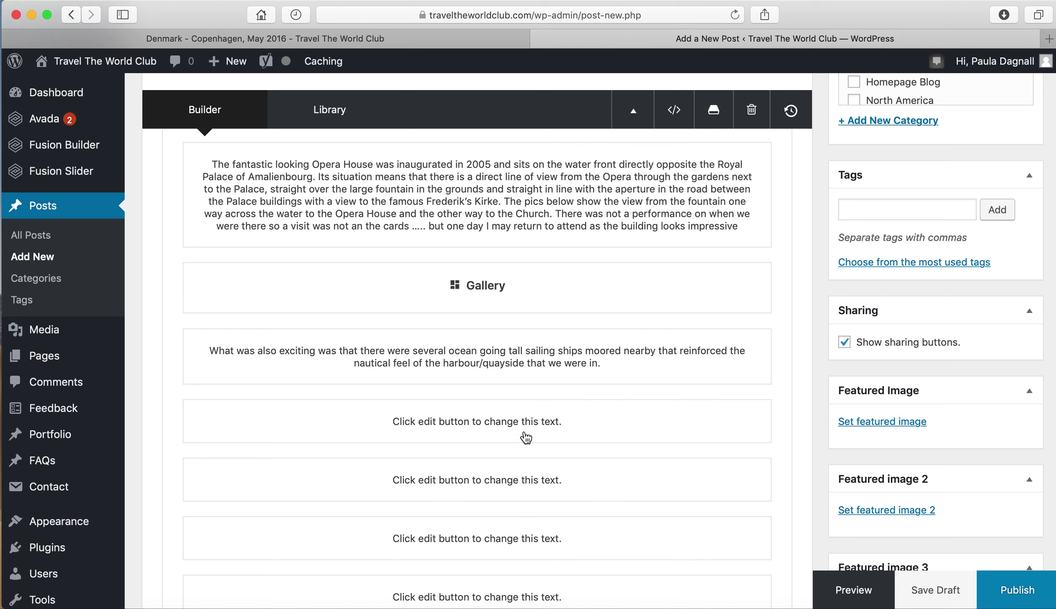
Delete all the leftover placeholder text blocks below the tall sailing ships paragraph
left_click(516, 423)
left_click(515, 422)
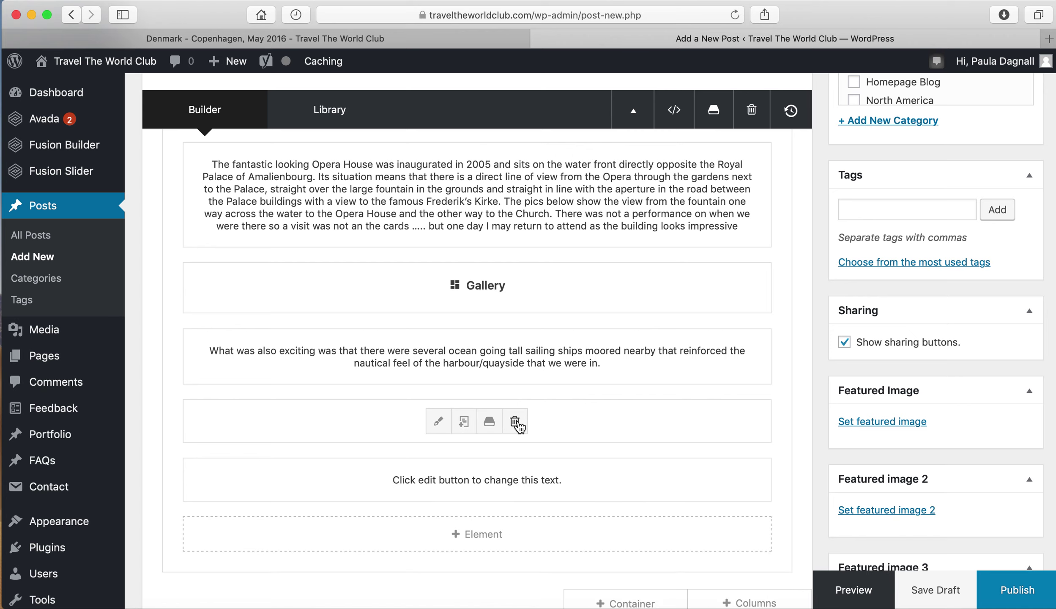
left_click(515, 421)
left_click(516, 423)
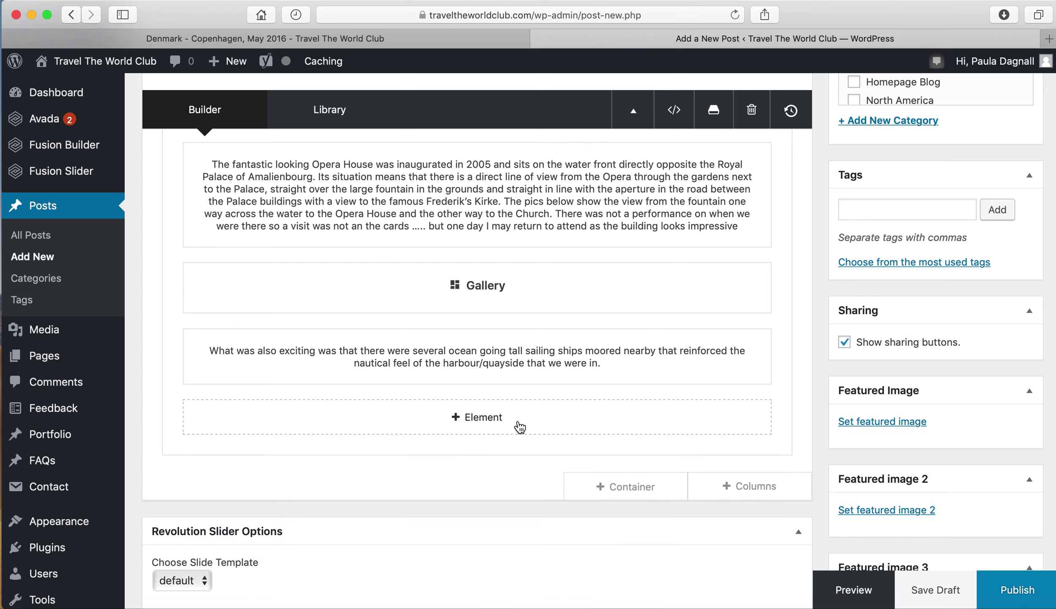
scroll(519, 426, "up", 10)
scroll(519, 425, "down", 10)
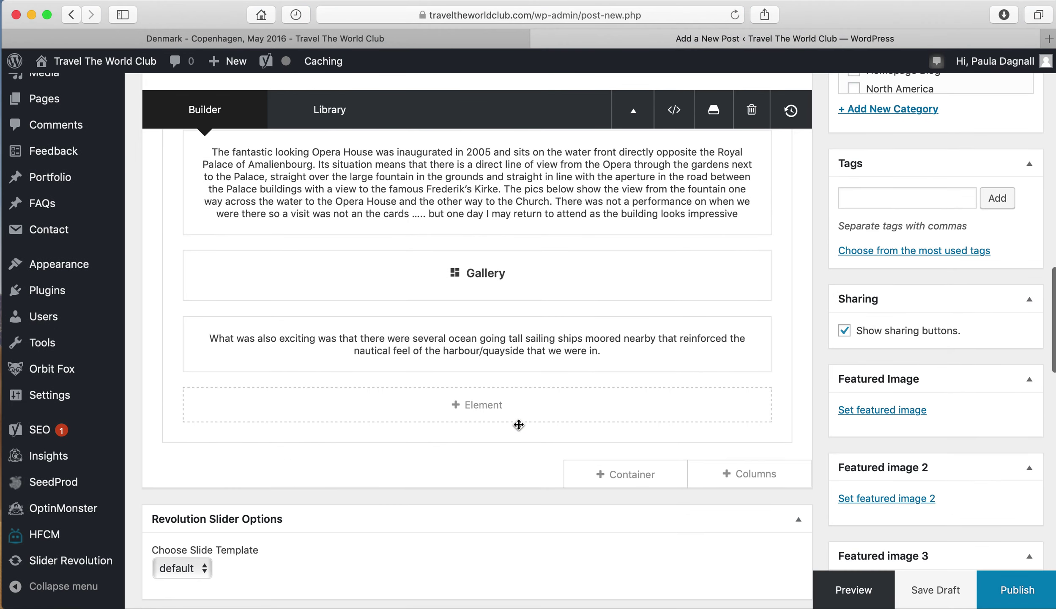
Add a new container with two 1/2 columns at the end of the builder layout
scroll(518, 425, "down", 3)
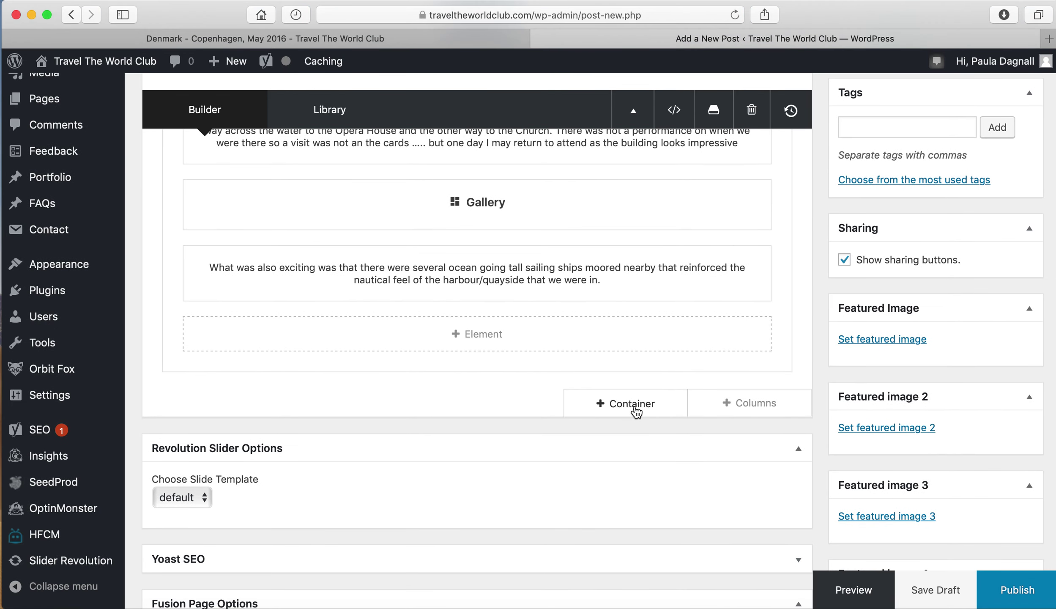
left_click(636, 411)
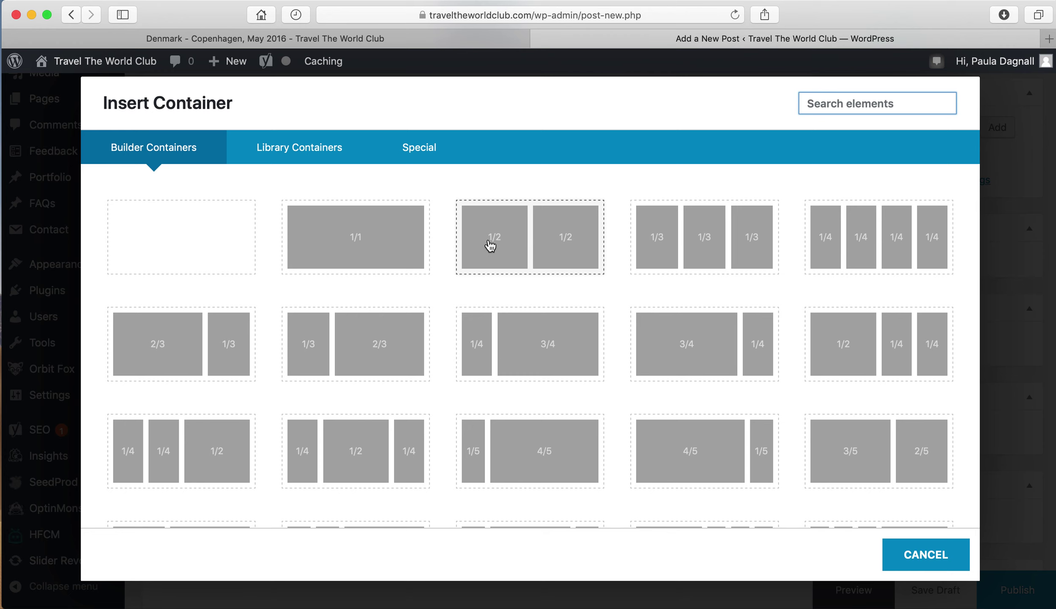
left_click(564, 244)
scroll(565, 248, "down", 4)
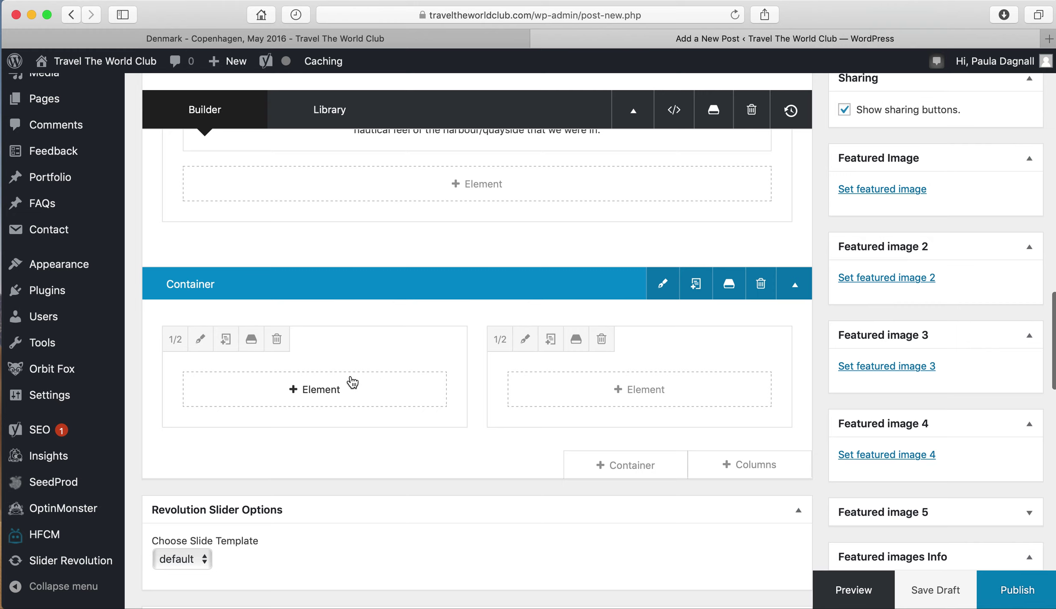
Add an Image element to the second 1/2 column using the daytime botanical gardens tree picture from the media library
left_click(620, 391)
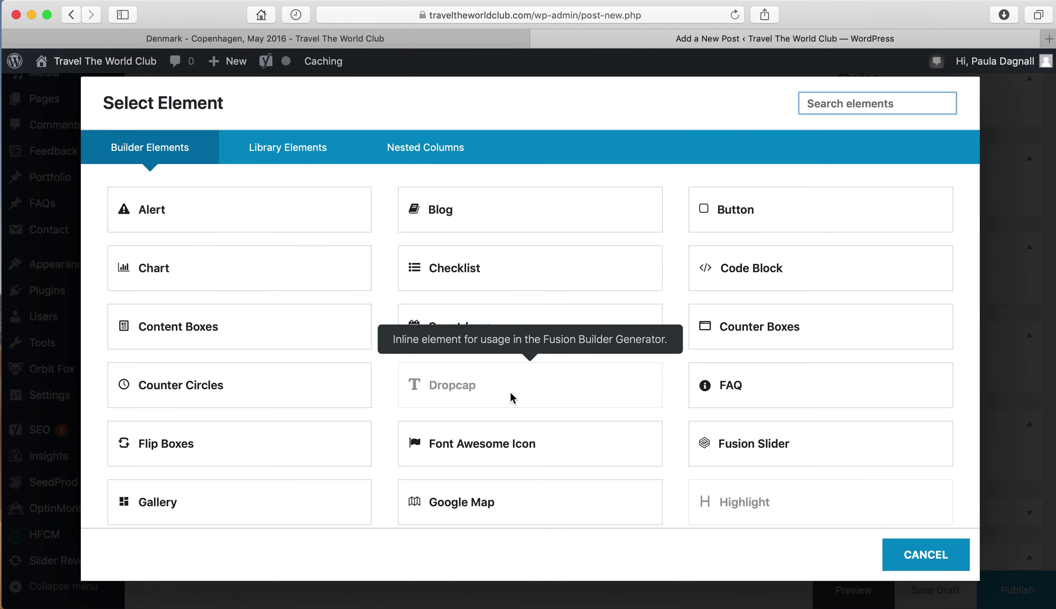
scroll(355, 396, "down", 6)
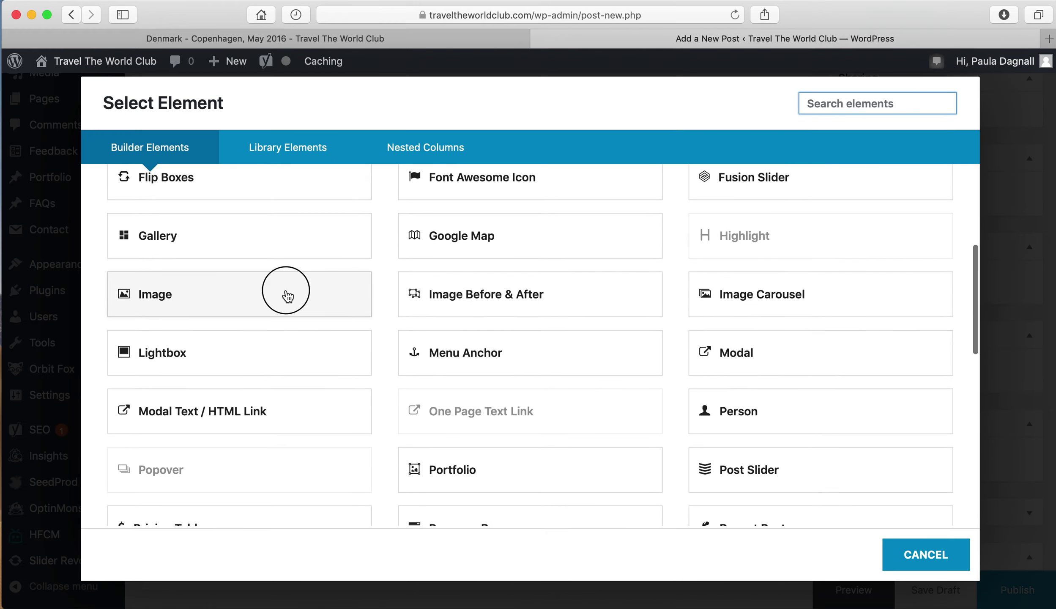
left_click(286, 296)
left_click(876, 230)
left_click(217, 323)
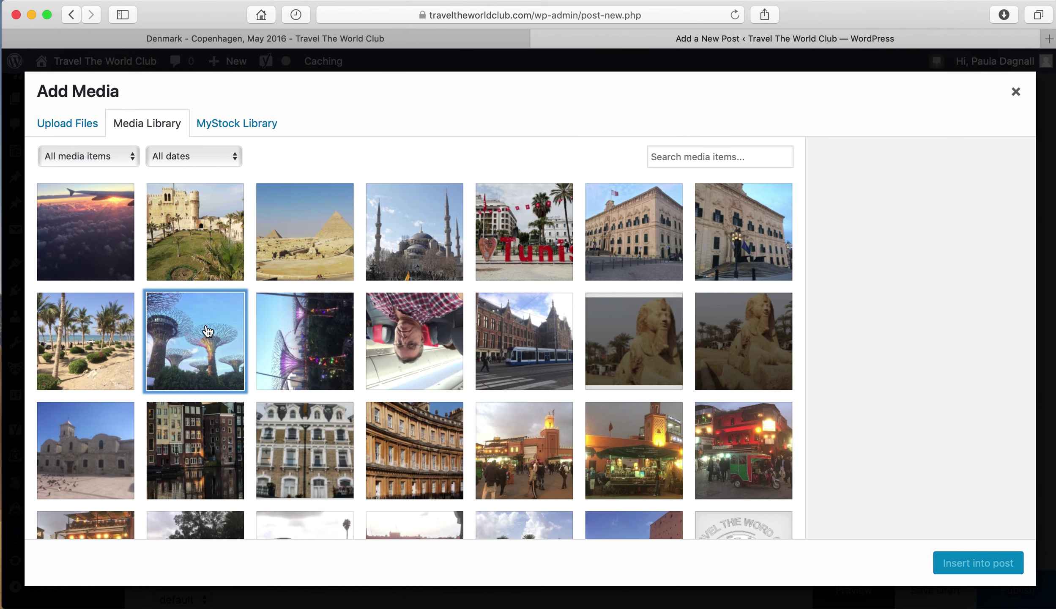
left_click(972, 562)
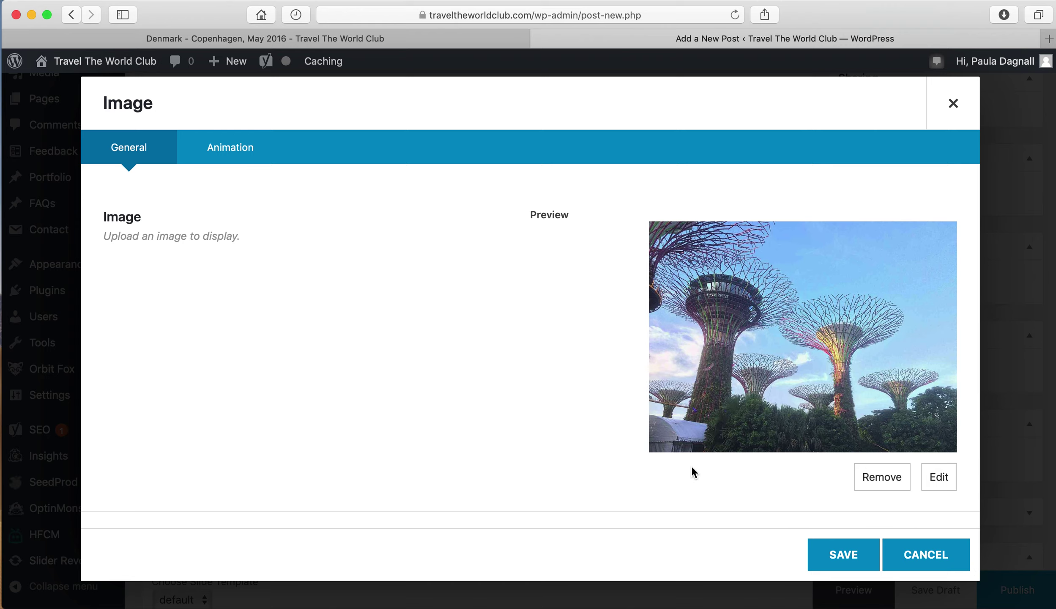
Align the image to Center, set its alt text to "Denmark Botanical garden" and save the Image element
scroll(692, 471, "down", 10)
scroll(692, 468, "down", 2)
scroll(692, 467, "up", 5)
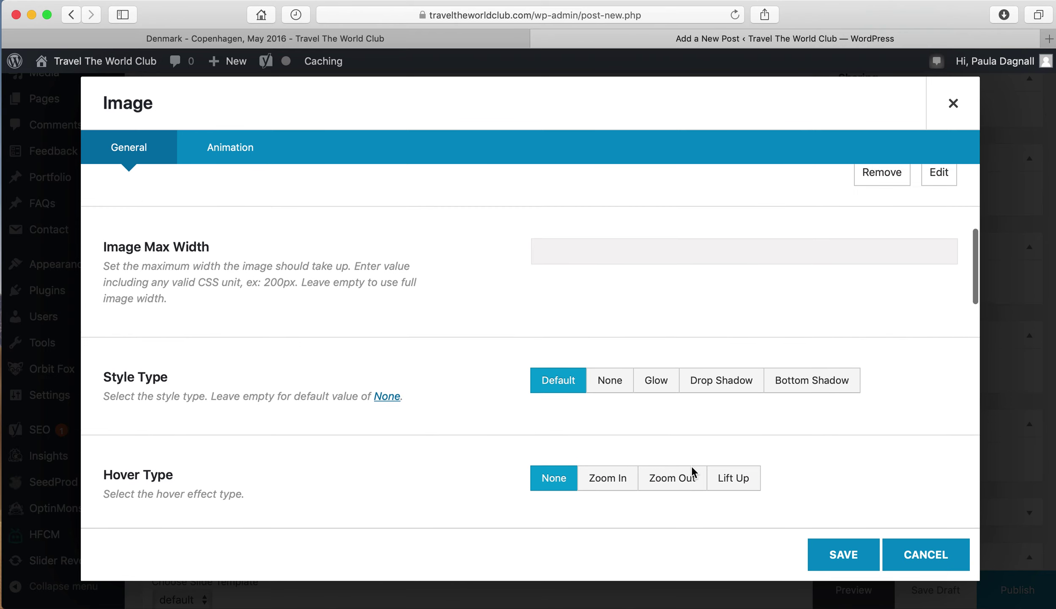
scroll(692, 468, "down", 7)
scroll(691, 469, "down", 3)
left_click(704, 396)
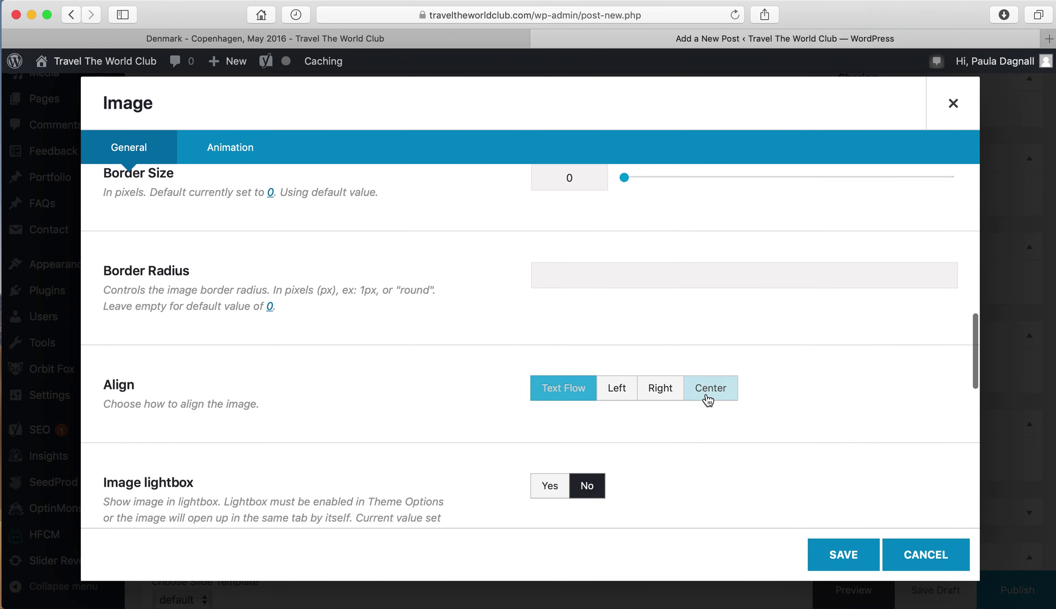
scroll(704, 397, "down", 6)
scroll(707, 400, "down", 2)
left_click(640, 392)
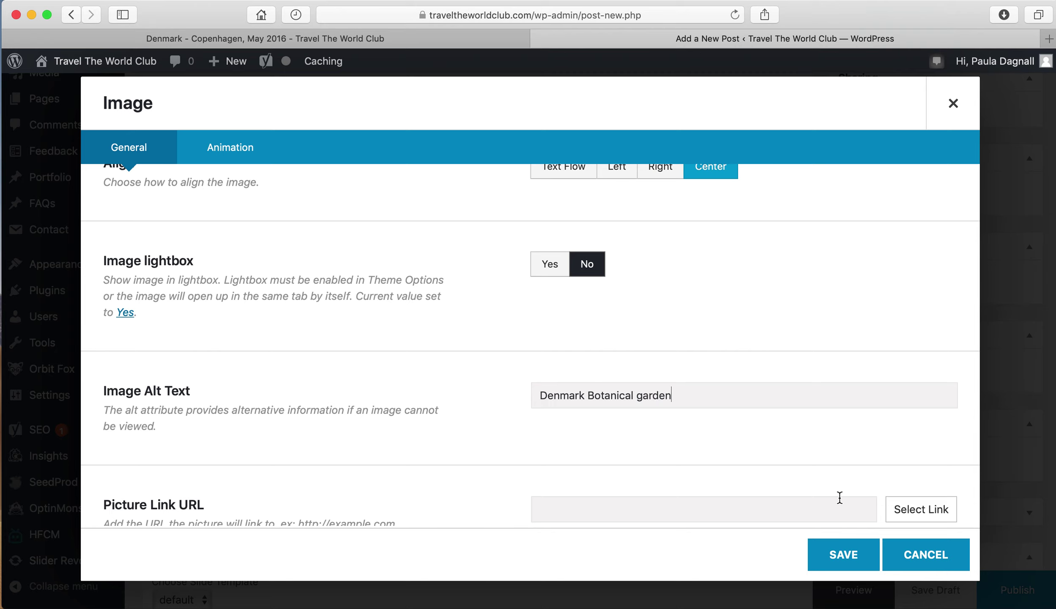
left_click(844, 555)
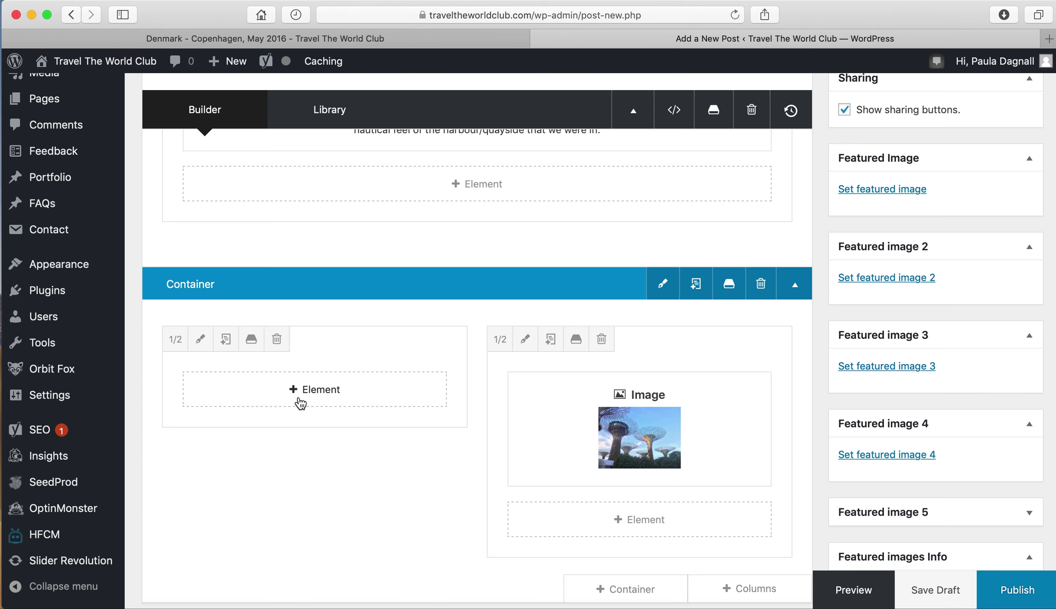
Clone the tall sailing ships text block and move the clone into the empty first 1/2 column
scroll(299, 401, "up", 3)
mouse_move(478, 170)
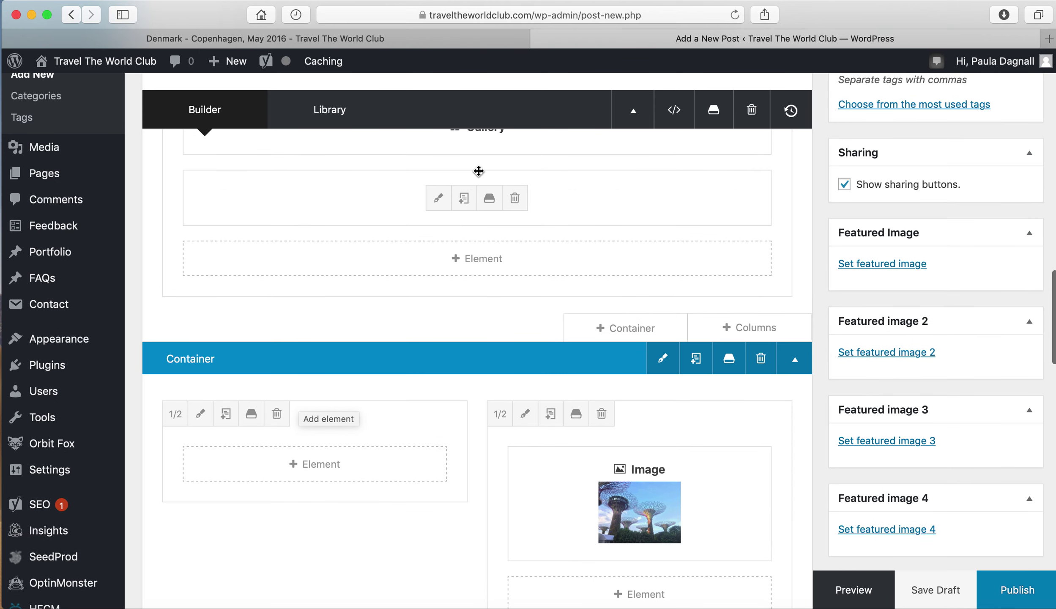
left_click(463, 202)
left_click_drag(391, 276, 353, 507)
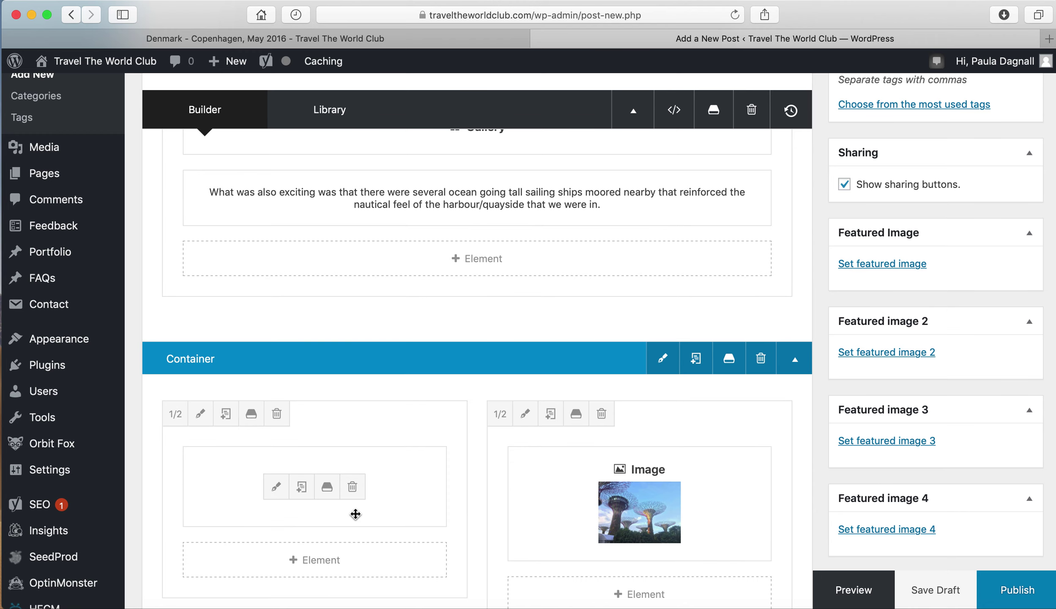
Open the cloned text block for editing and copy the Little Mermaid statue paragraph from the published Denmark page
left_click(280, 491)
scroll(296, 349, "down", 3)
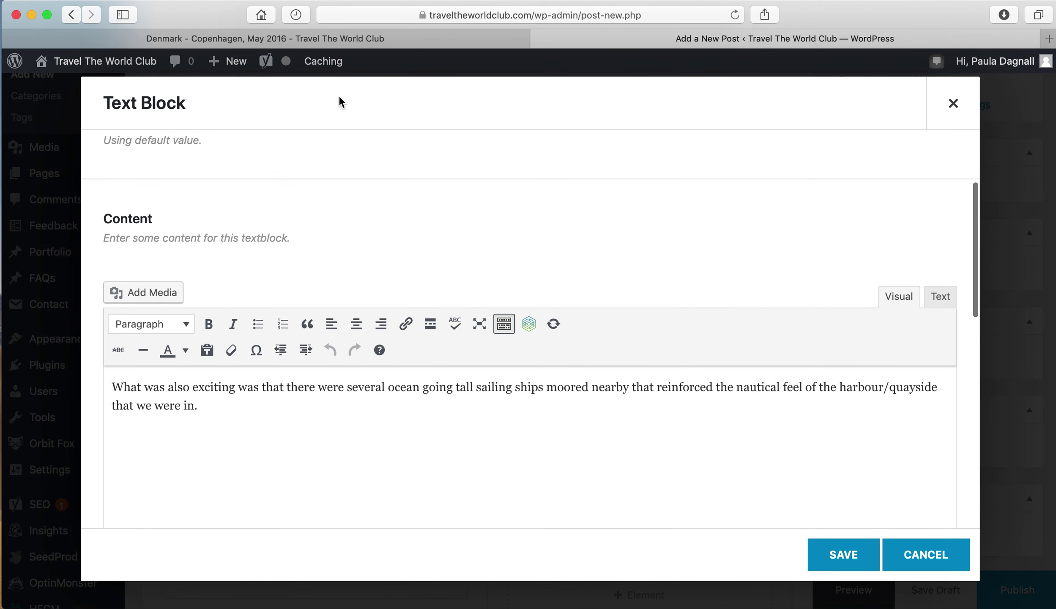
left_click(383, 42)
scroll(344, 170, "up", 2)
scroll(339, 271, "down", 5)
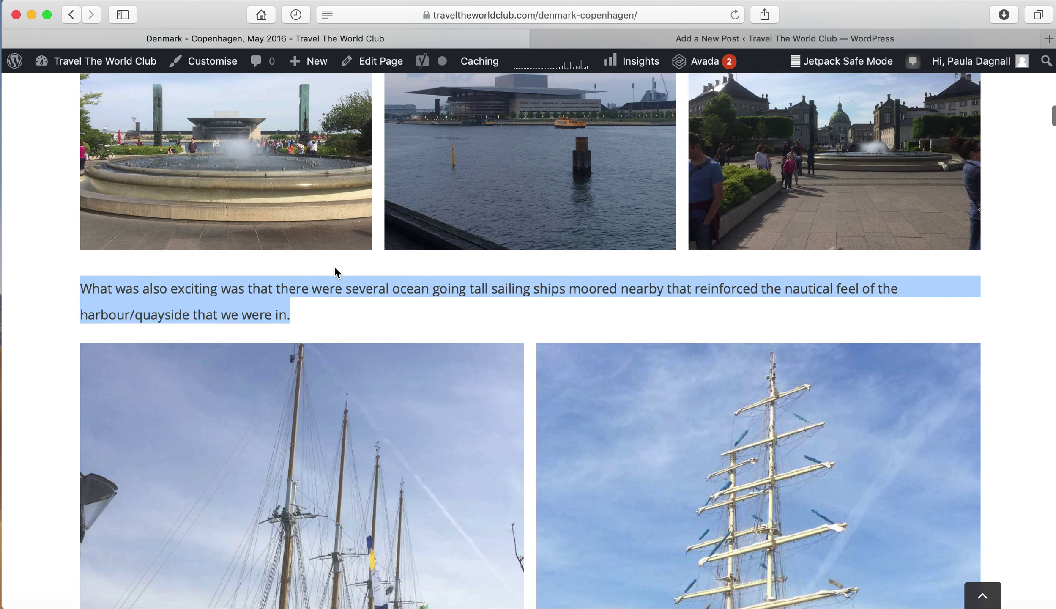
scroll(334, 273, "down", 10)
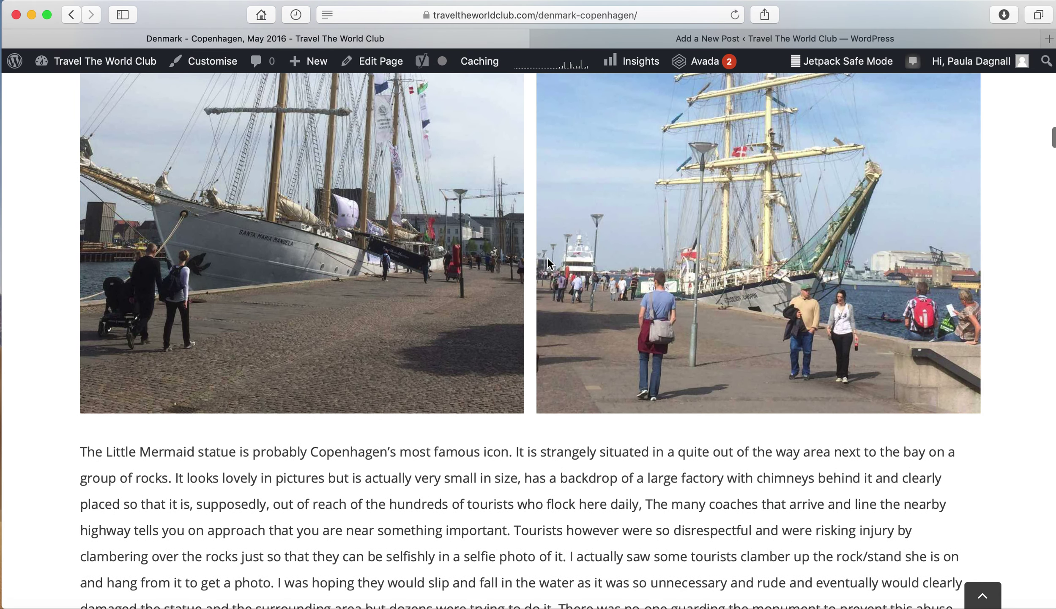
scroll(491, 202, "down", 3)
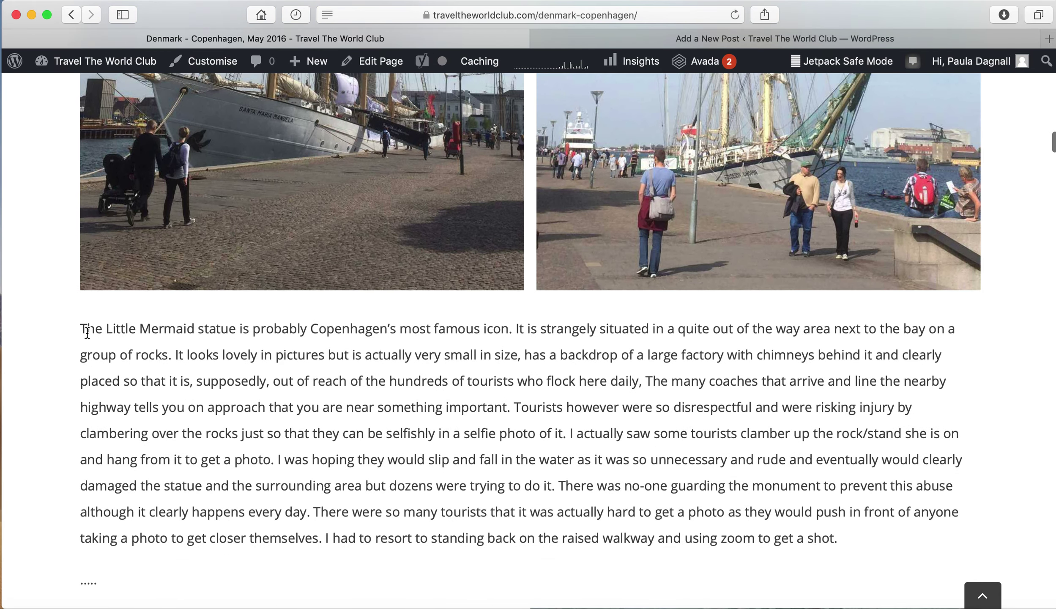
scroll(87, 334, "down", 1)
left_click_drag(80, 271, 736, 456)
left_click_drag(739, 464, 749, 491)
key("cmd+c")
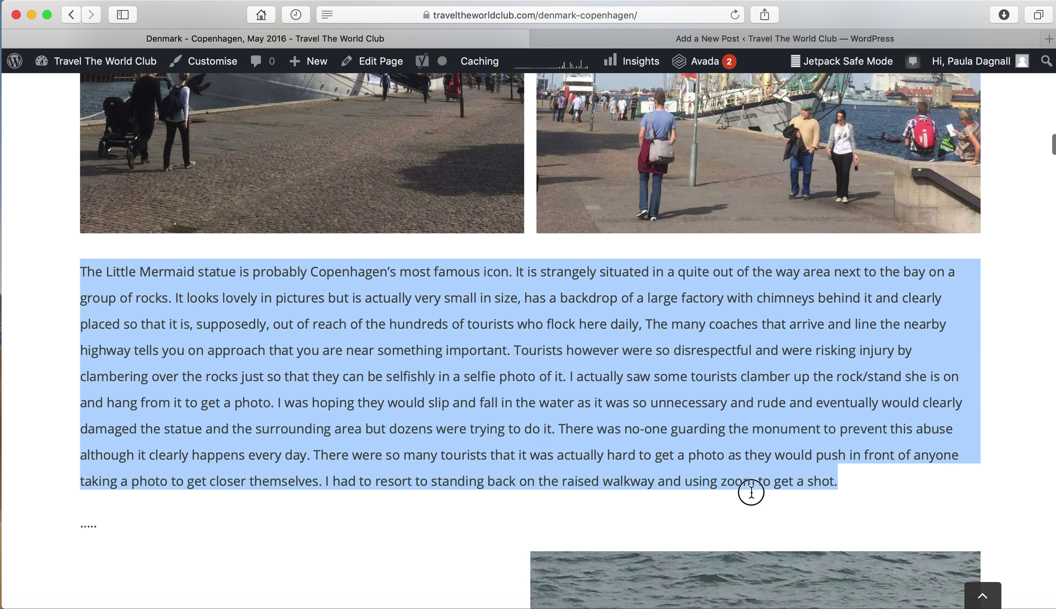
Replace the cloned text block's content with the copied Little Mermaid paragraph and save it
left_click(812, 30)
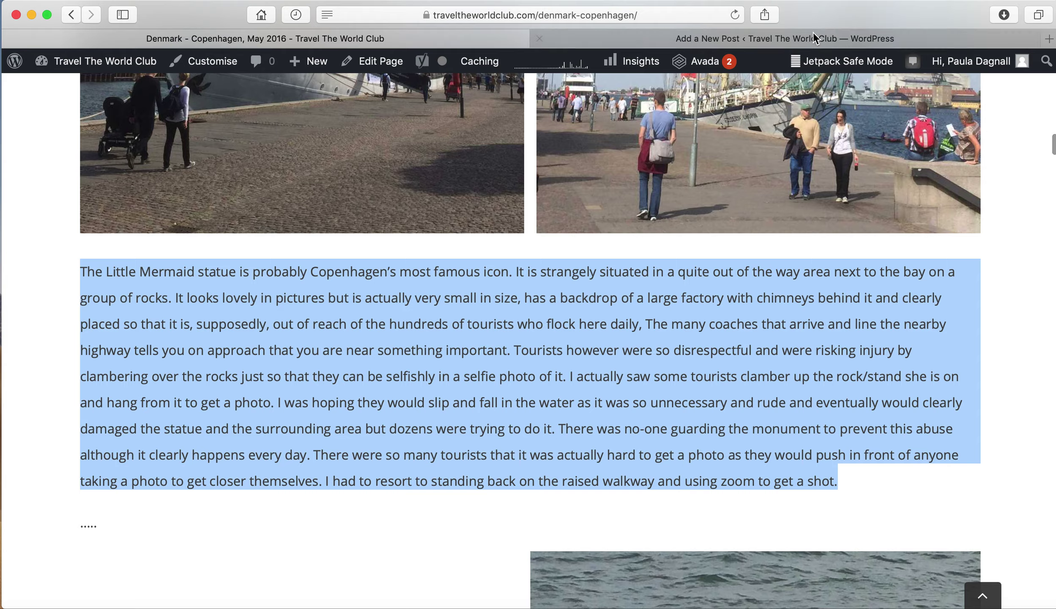
left_click_drag(207, 402, 118, 390)
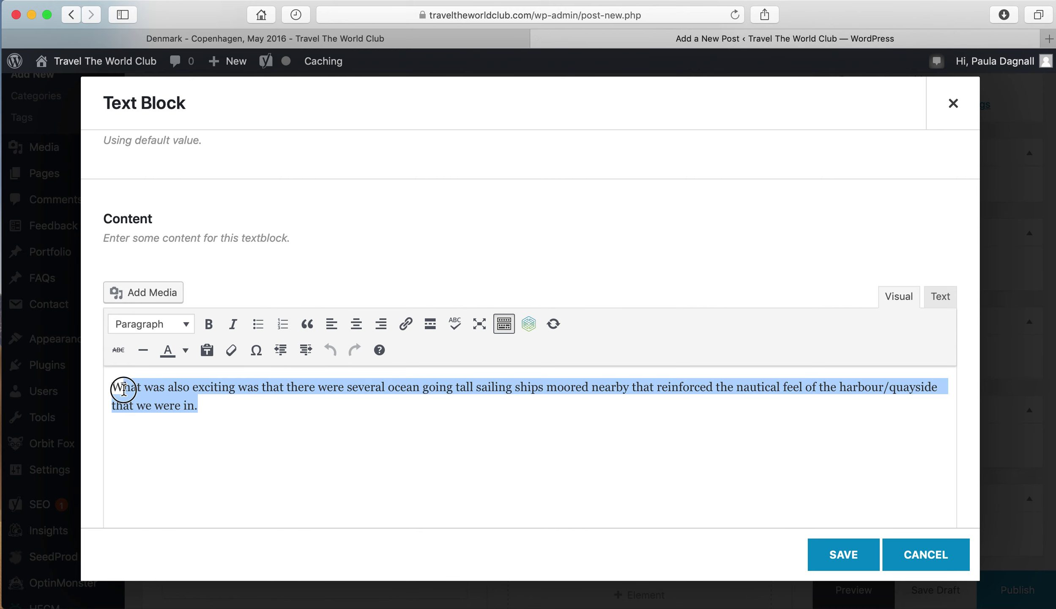
key("cmd+v")
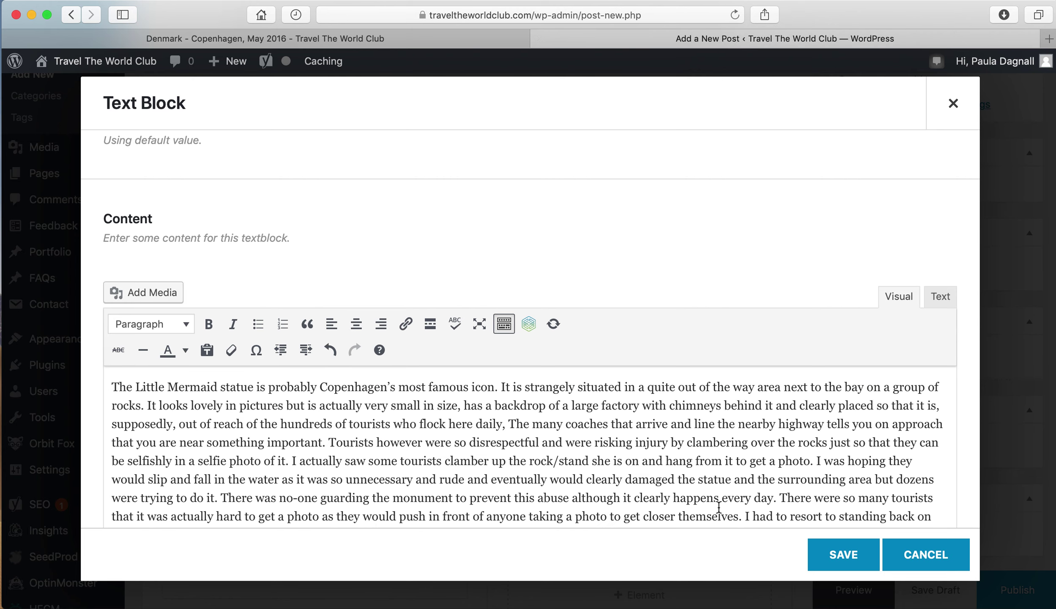
left_click(826, 554)
Check the two-column container's layout and publish the post
scroll(618, 430, "down", 2)
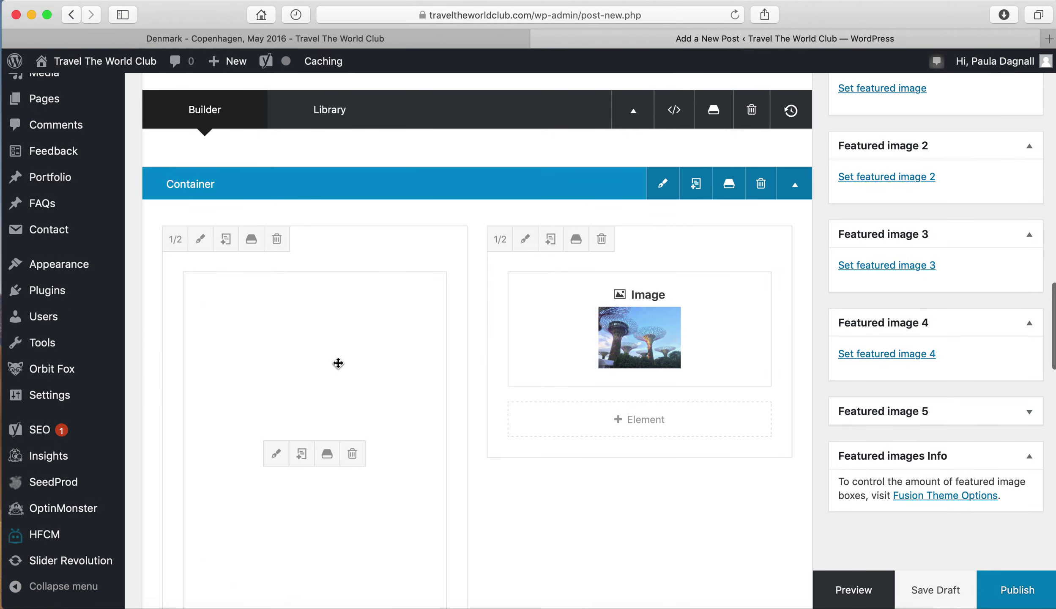
scroll(656, 354, "down", 5)
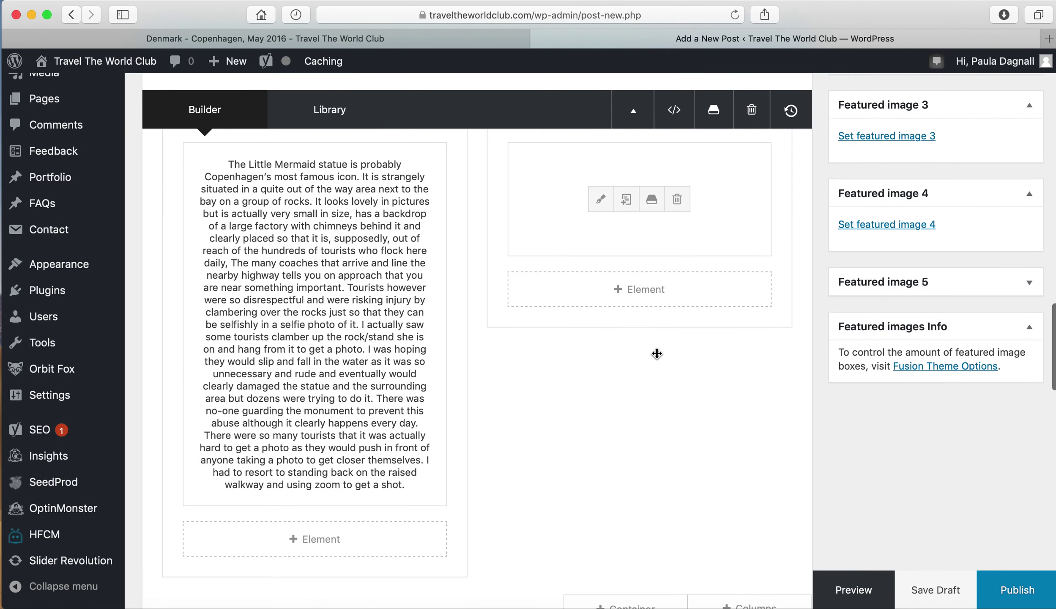
left_click(1015, 596)
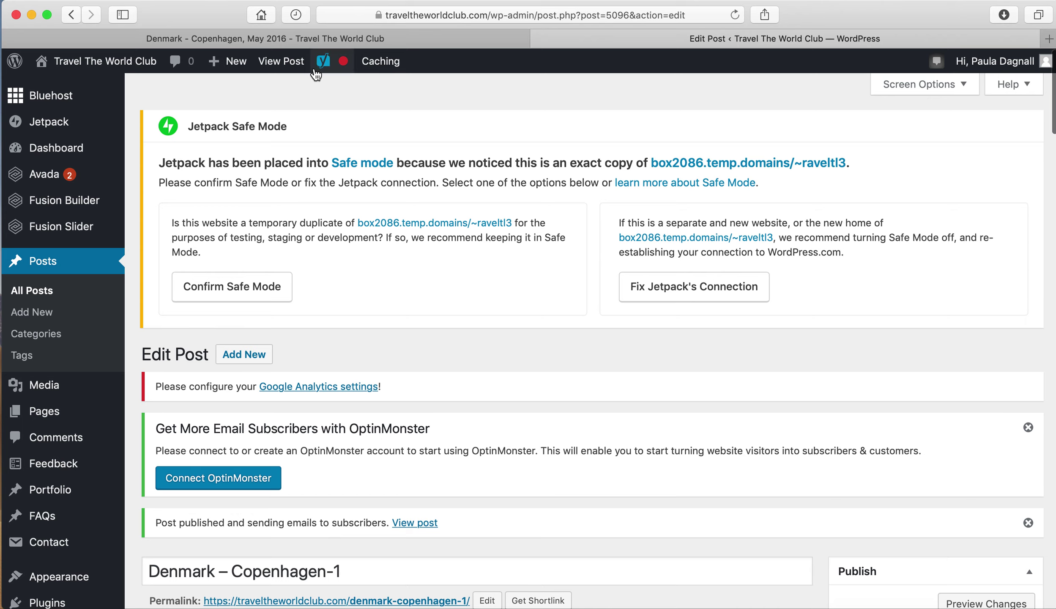
View the published Denmark – Copenhagen-1 post and check its flag image, intro text, large picture and Opera House paragraph
left_click(285, 65)
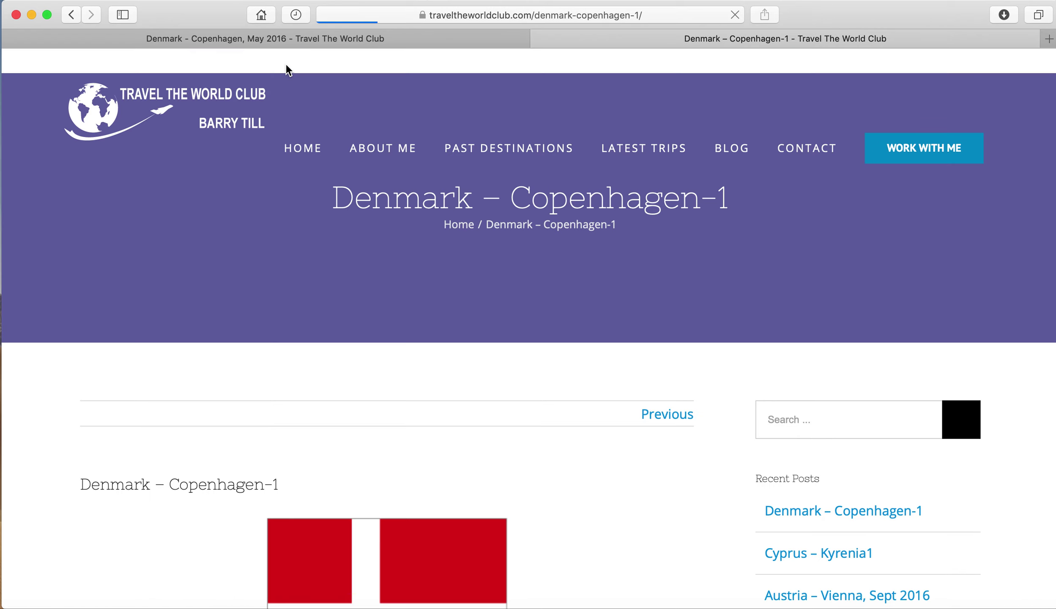
scroll(424, 194, "down", 3)
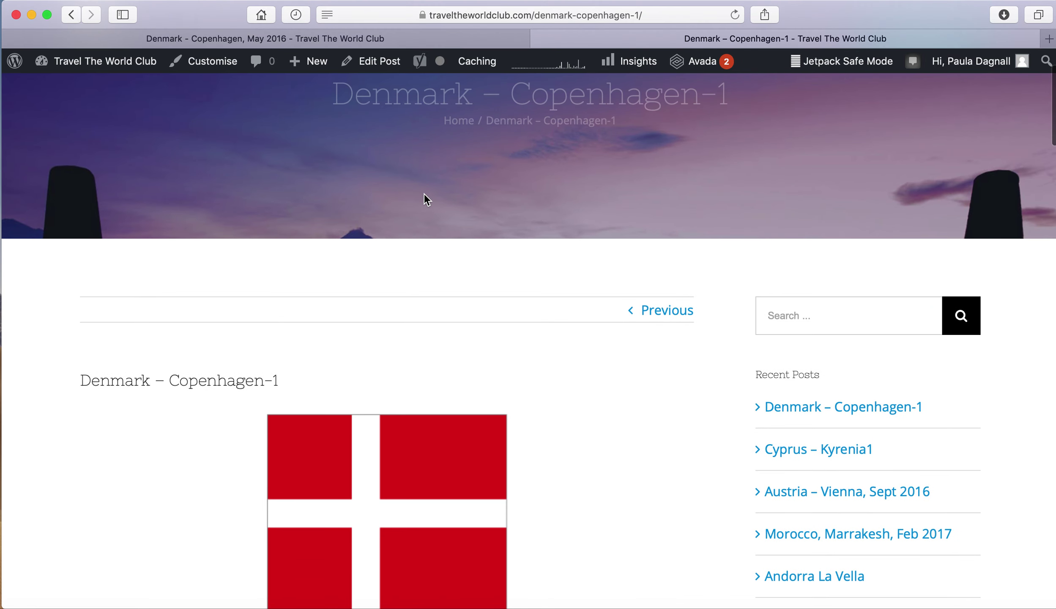
scroll(424, 194, "down", 5)
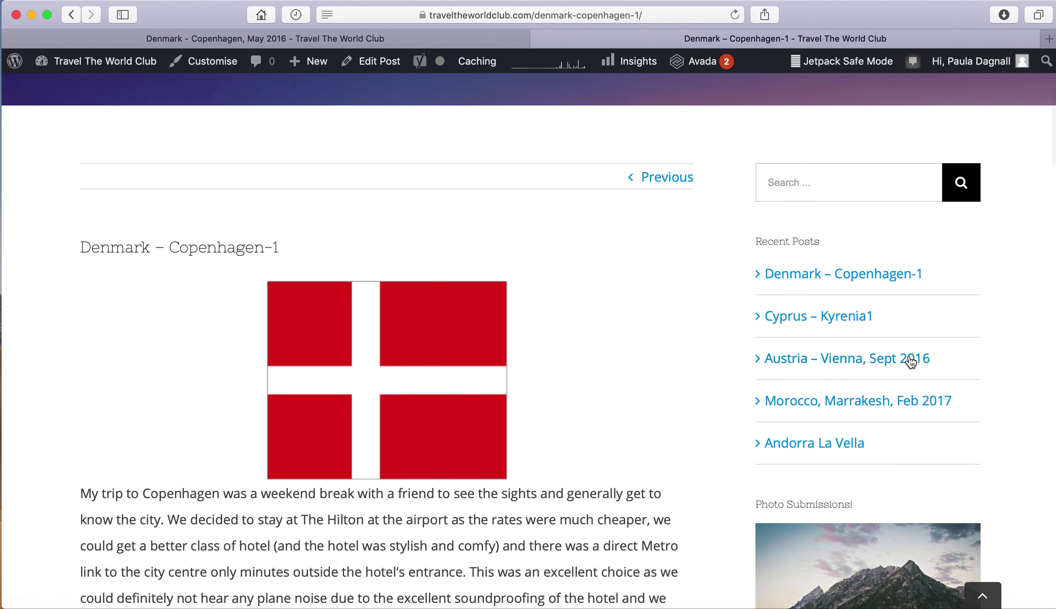
scroll(909, 362, "down", 10)
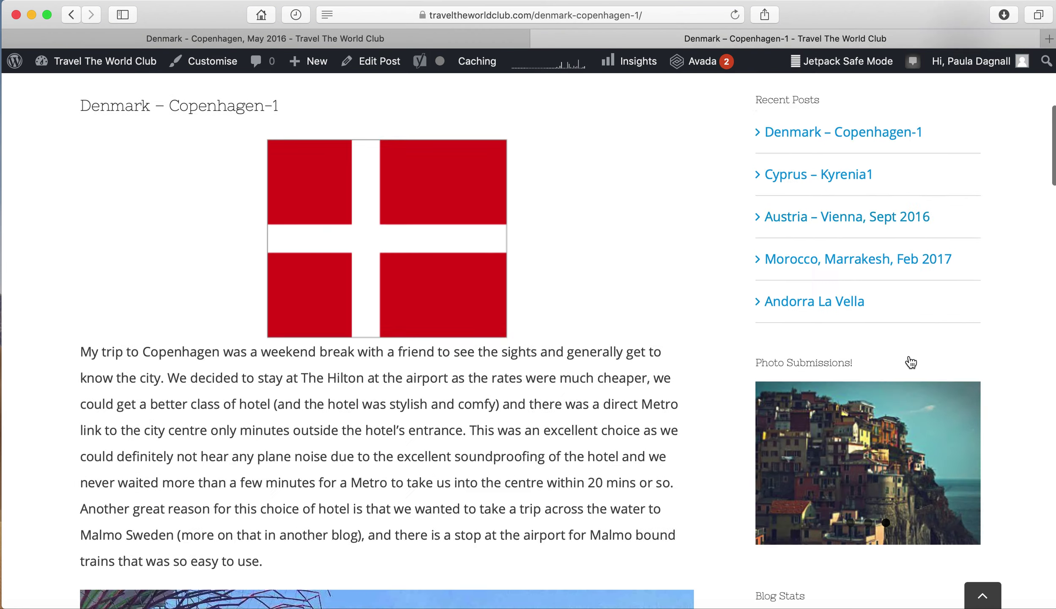
scroll(910, 362, "up", 10)
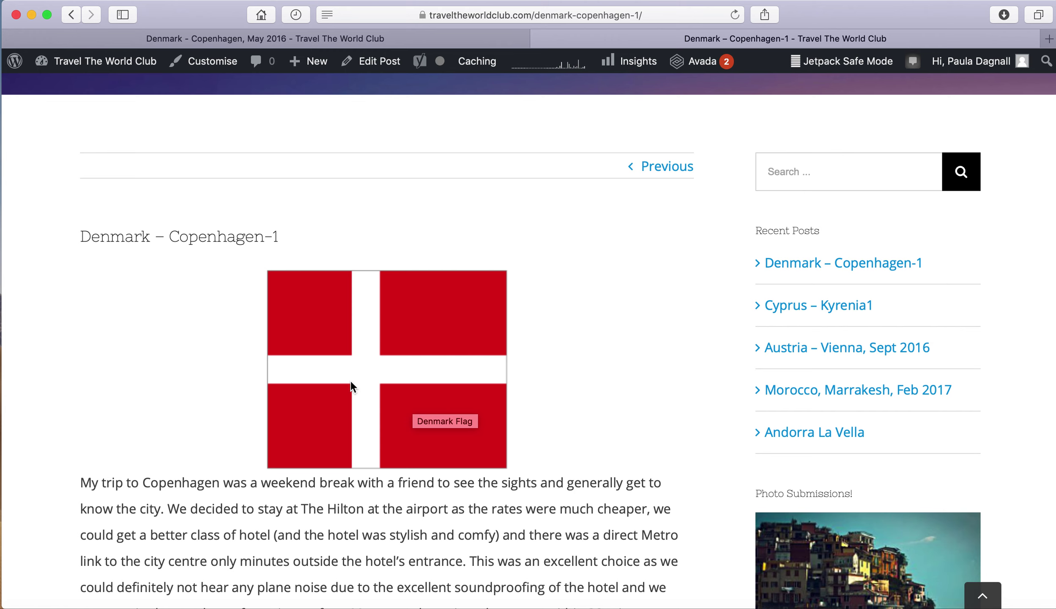
scroll(390, 397, "down", 6)
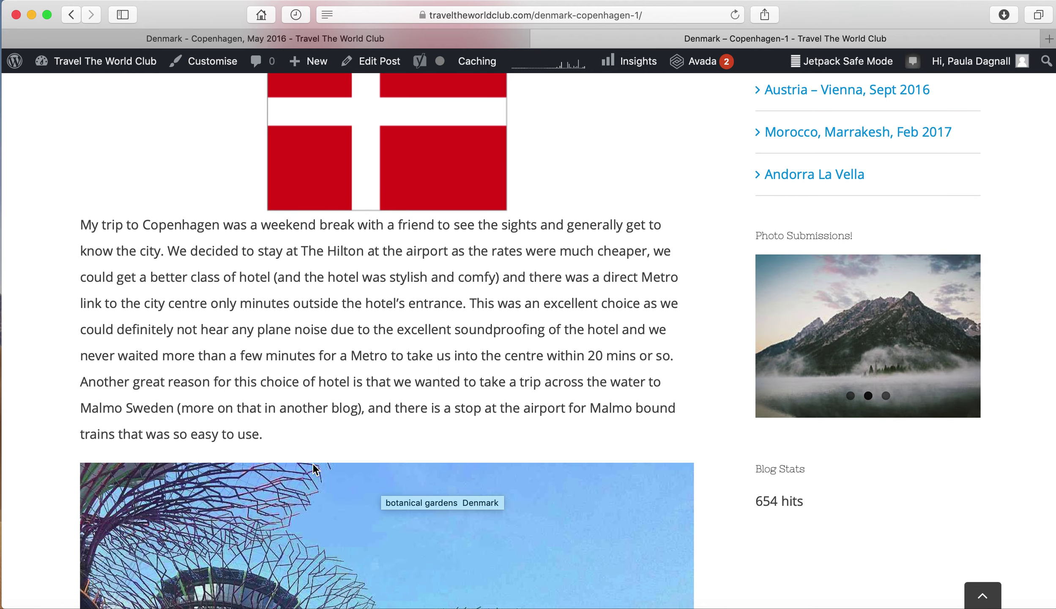
scroll(190, 273, "down", 5)
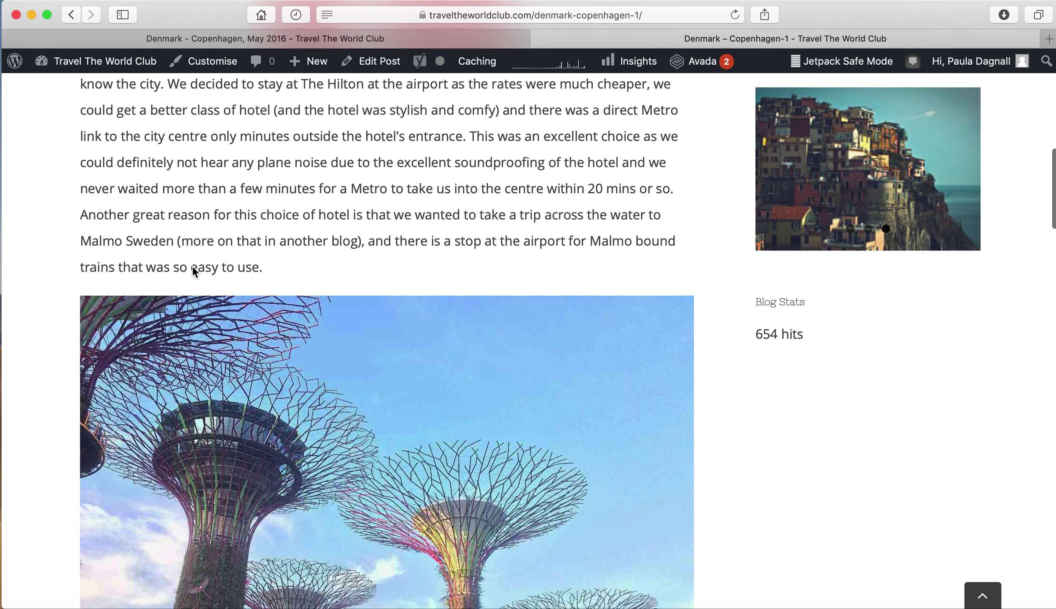
scroll(221, 152, "down", 7)
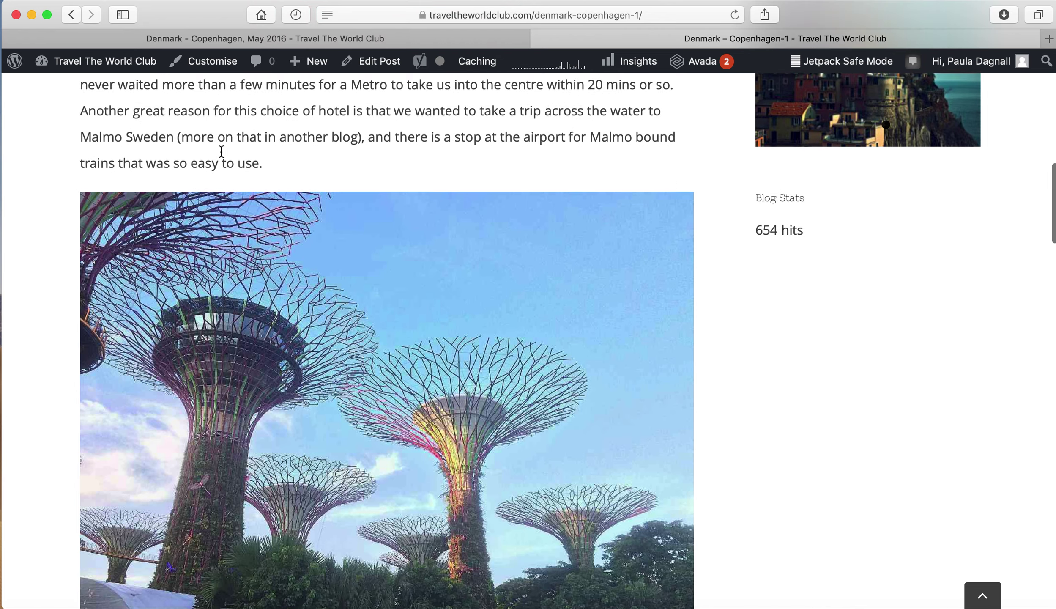
scroll(221, 156, "down", 10)
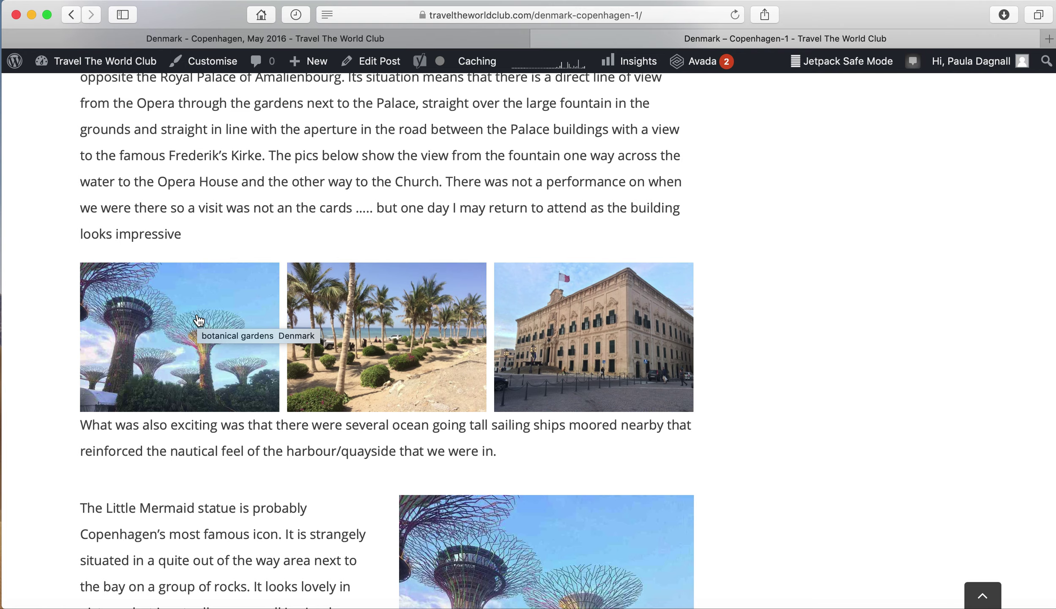
Open the first gallery image in the lightbox, browse through the gallery pictures and close it
left_click(199, 320)
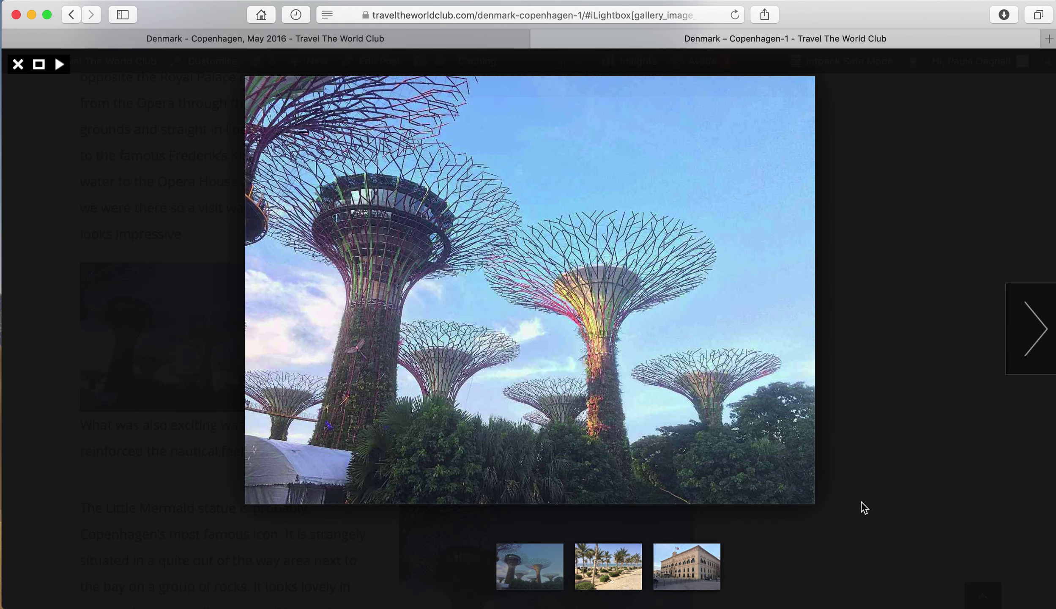
left_click(1030, 339)
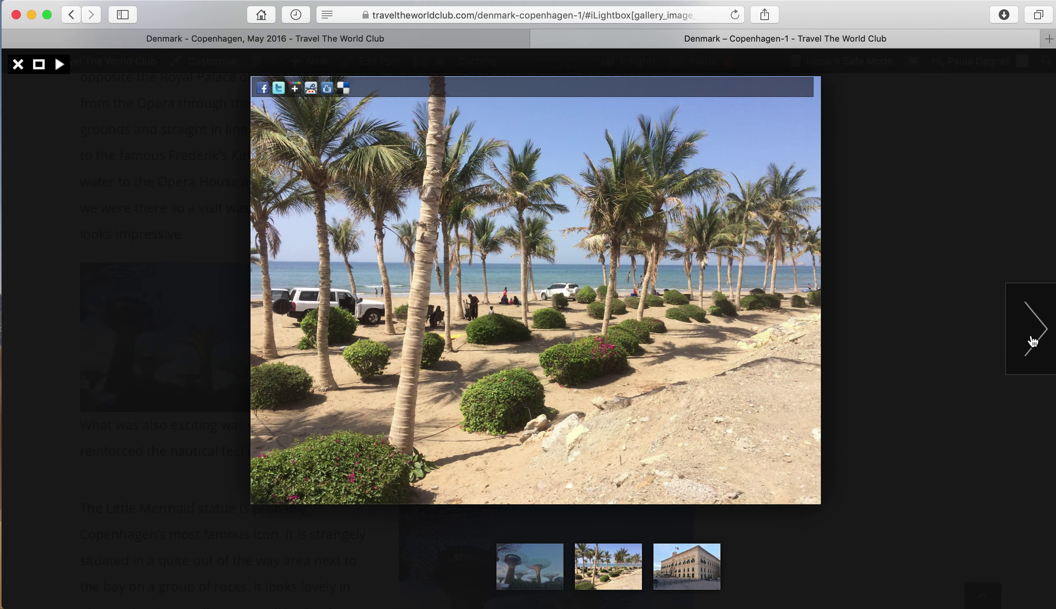
left_click(1030, 341)
left_click(1033, 340)
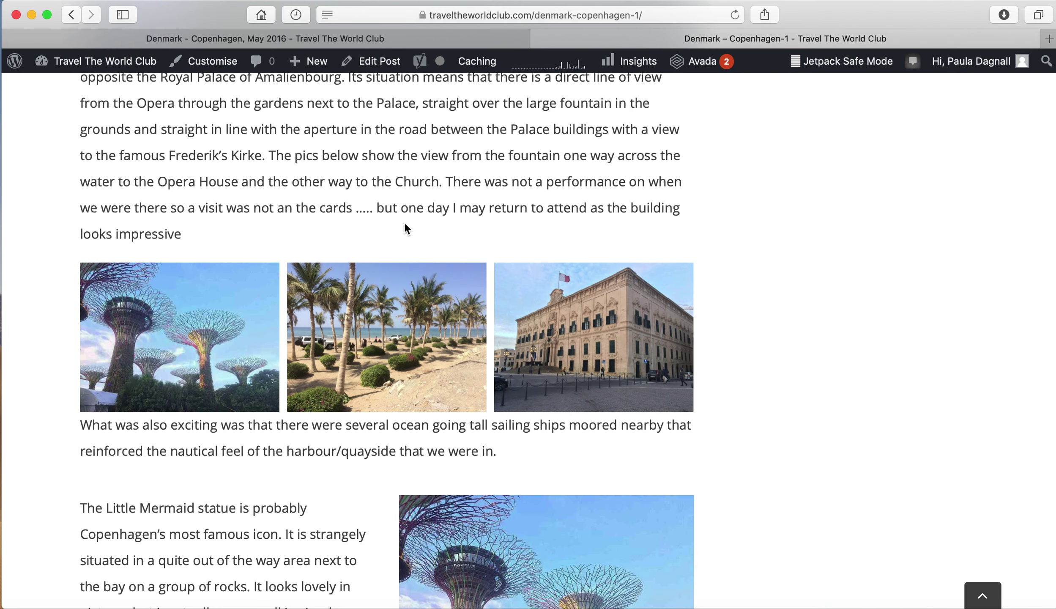
Examine the two-column Little Mermaid text and image section and compare it with the full-width content above it
scroll(385, 406, "down", 3)
scroll(386, 406, "down", 2)
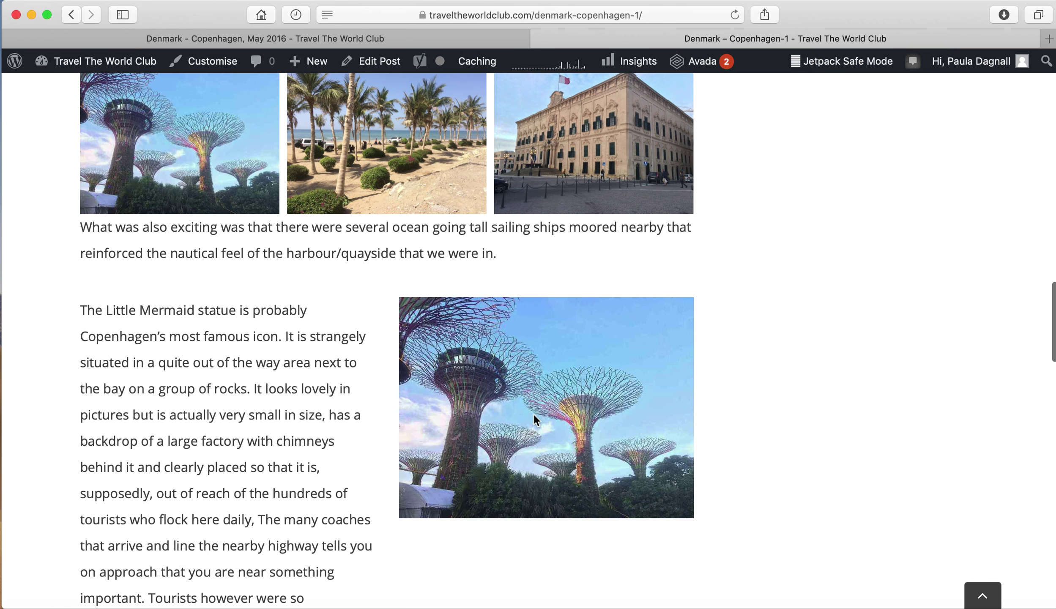
scroll(254, 441, "down", 6)
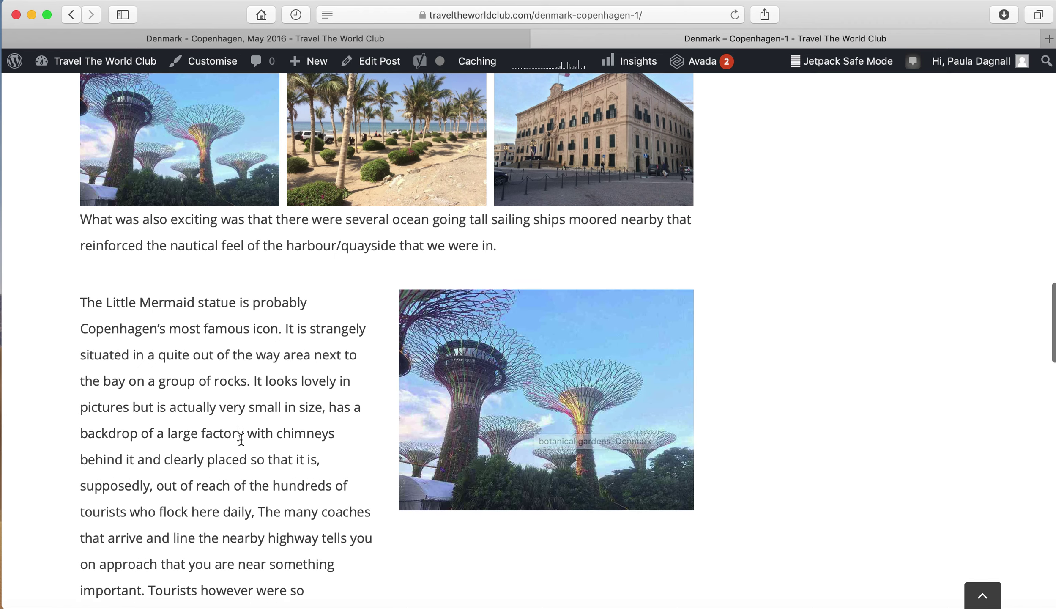
scroll(241, 440, "down", 5)
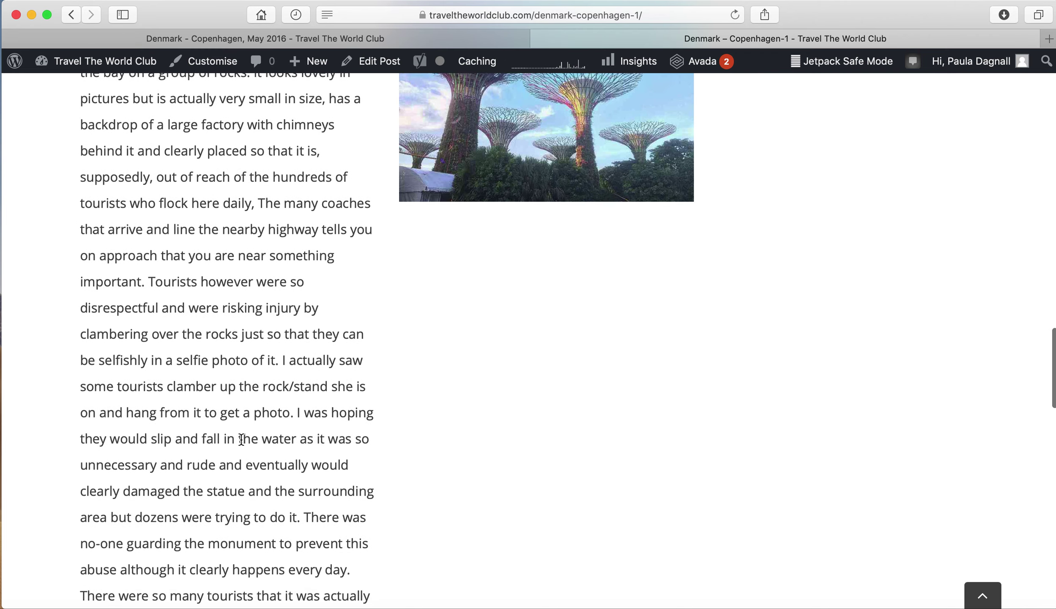
scroll(241, 440, "up", 3)
scroll(241, 439, "up", 5)
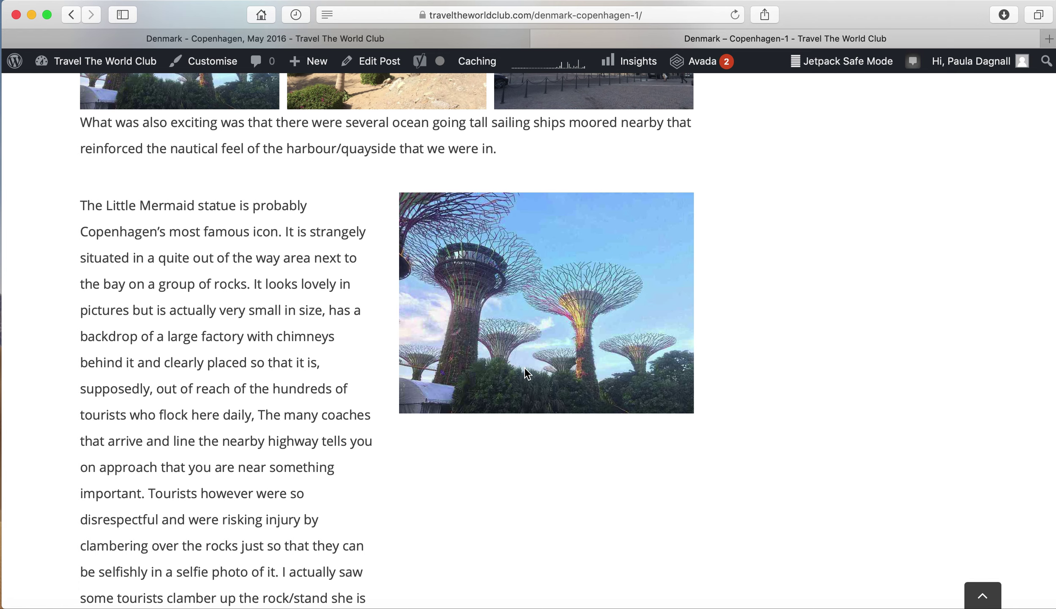
scroll(545, 530, "down", 2)
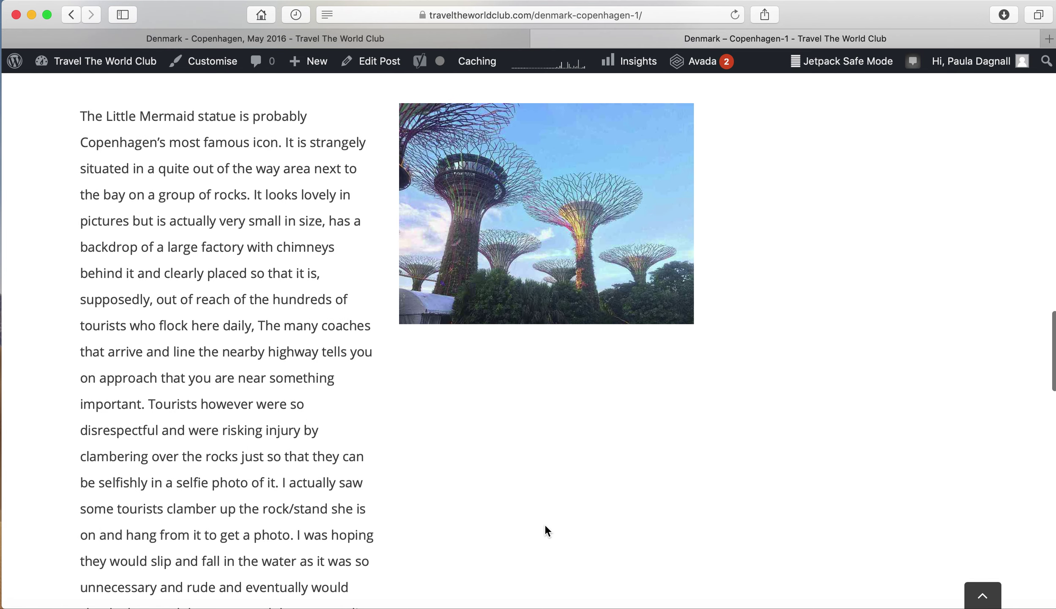
scroll(546, 530, "down", 2)
scroll(546, 530, "down", 5)
scroll(546, 530, "up", 4)
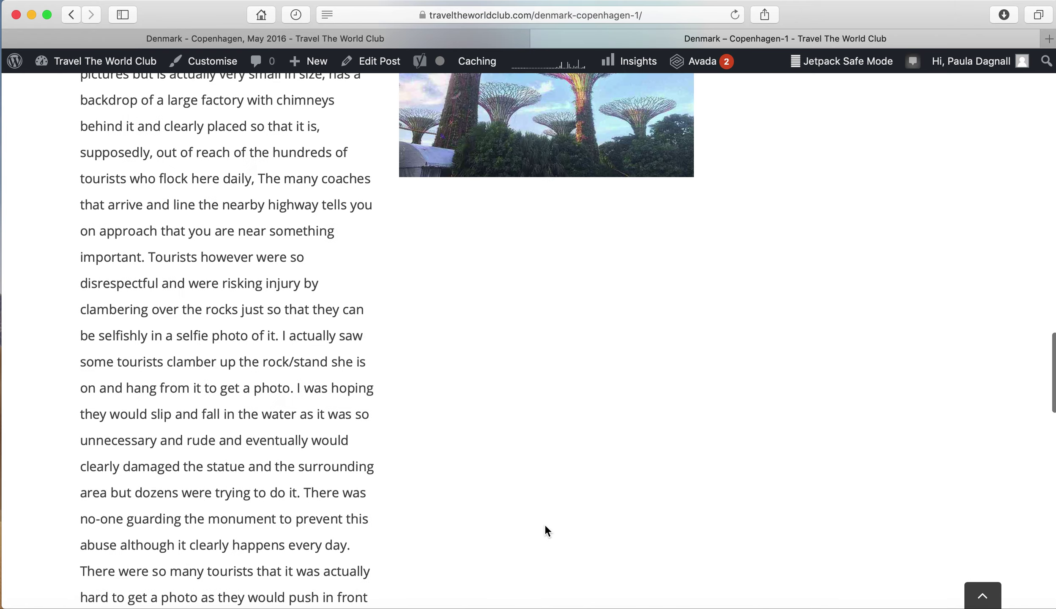
scroll(547, 530, "up", 15)
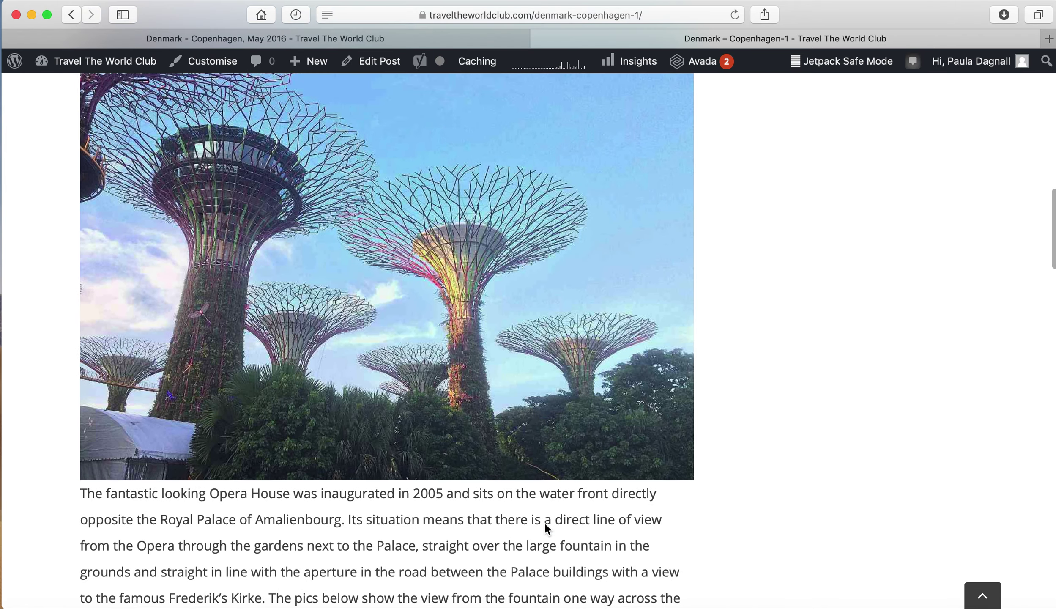
scroll(536, 445, "down", 7)
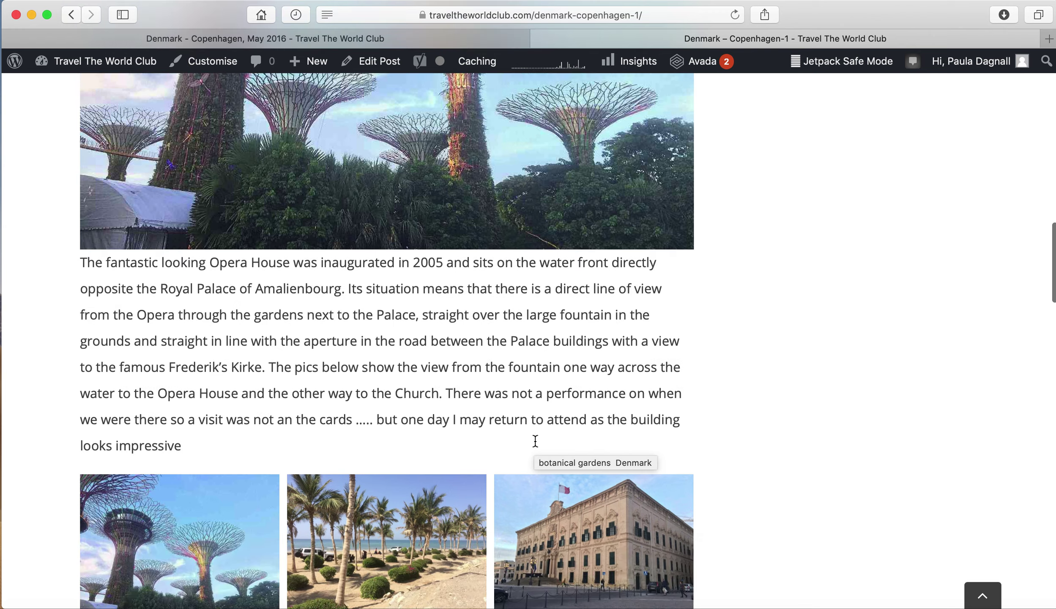
scroll(534, 442, "down", 3)
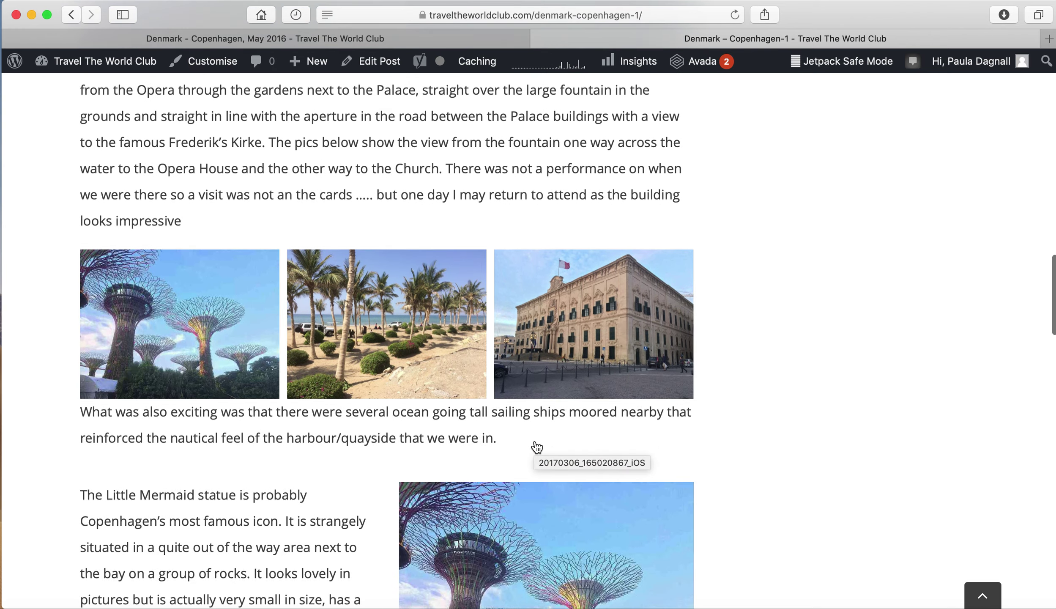
Shrink the browser window to phone width, check how the post's text and images reflow, and widen it again
left_click_drag(1049, 368, 326, 351)
scroll(280, 343, "down", 15)
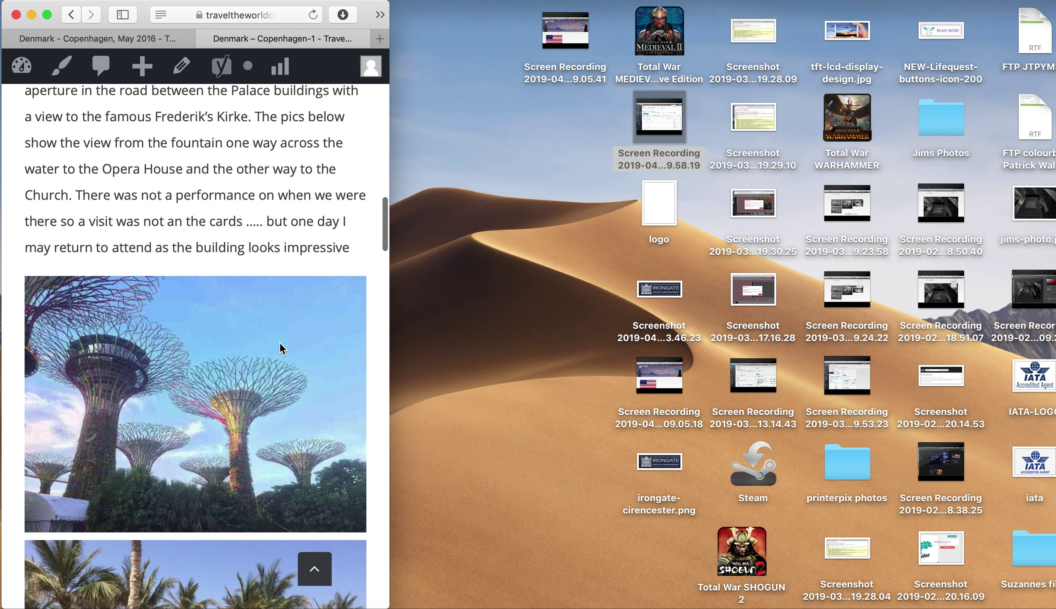
scroll(280, 343, "down", 20)
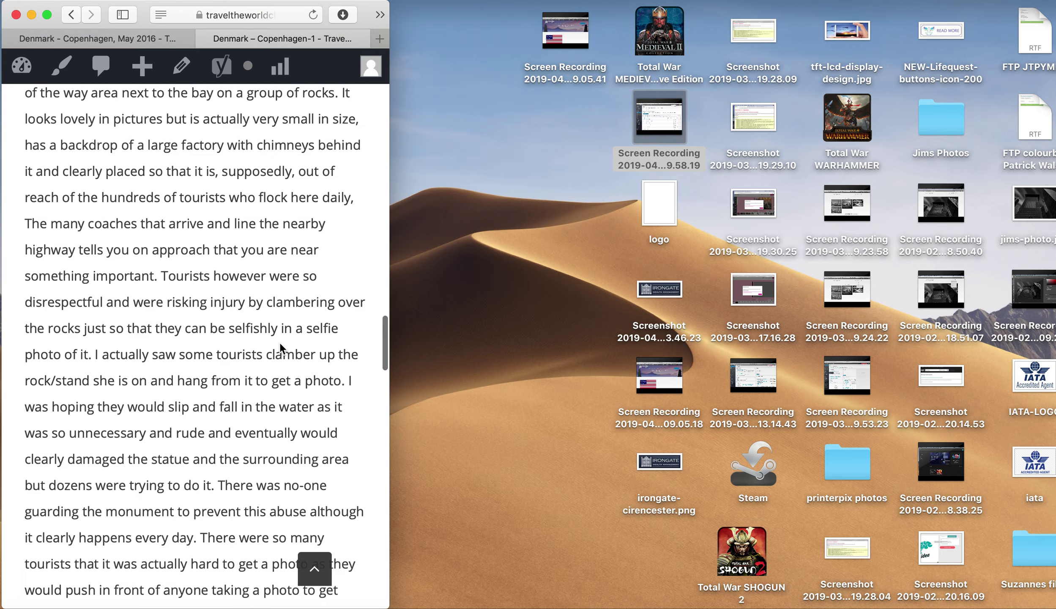
scroll(280, 343, "up", 20)
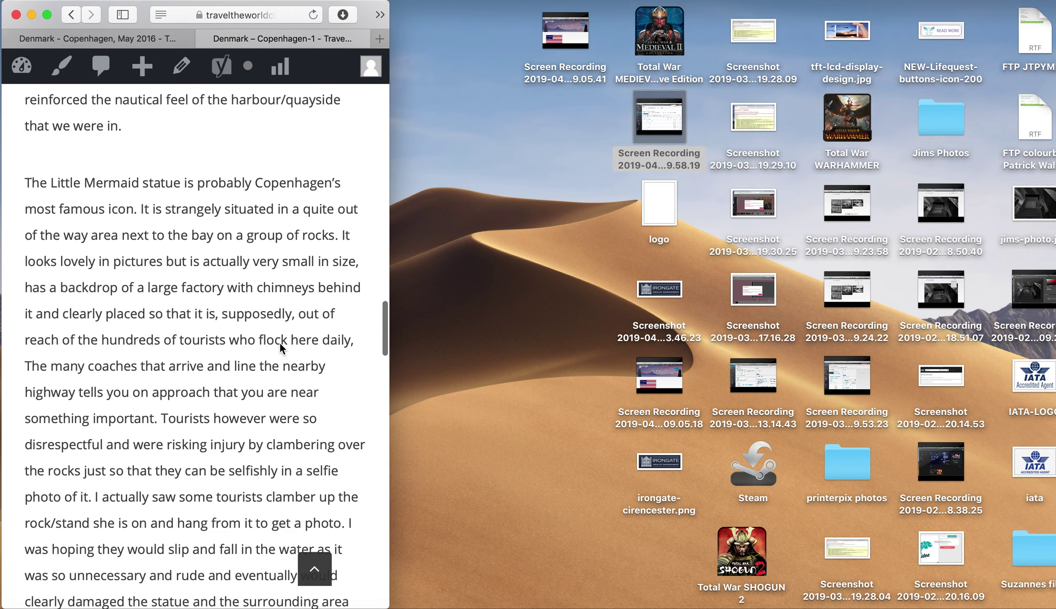
scroll(280, 342, "up", 20)
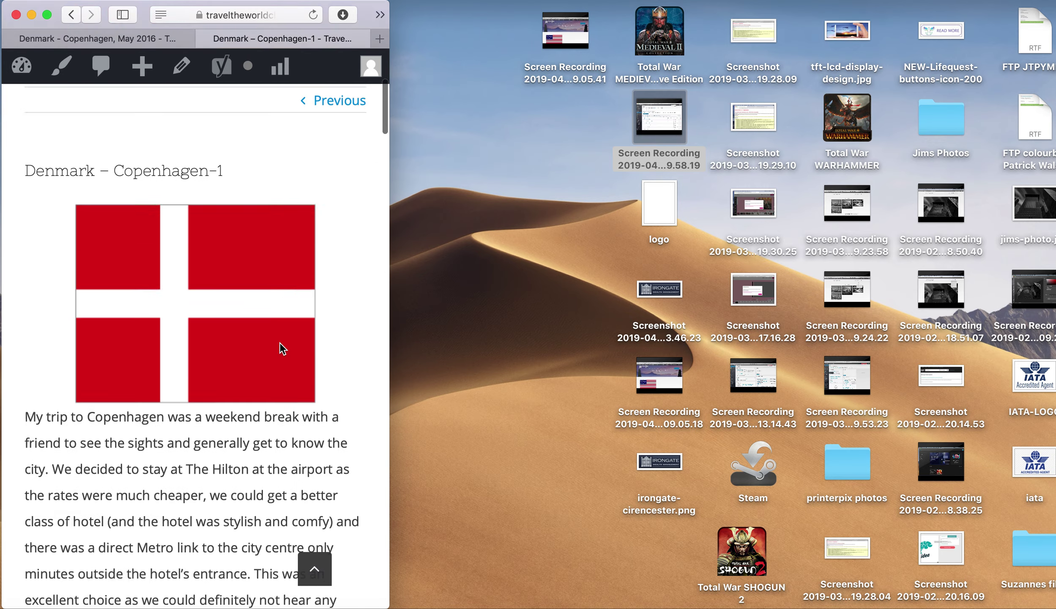
left_click_drag(389, 358, 1009, 362)
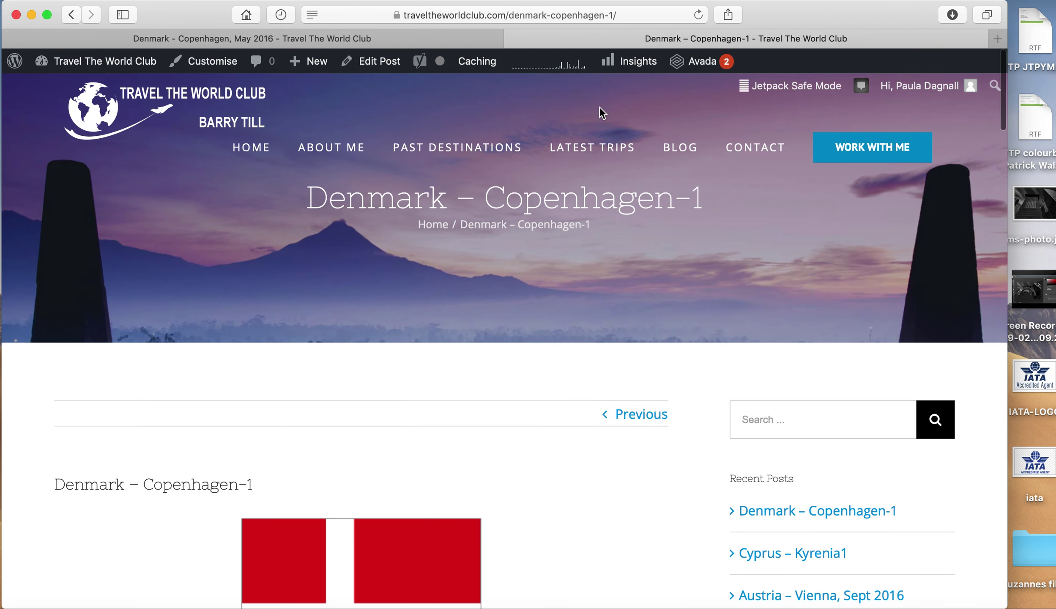
Reopen the post for editing and assign it to the Europe and Homepage Blog categories
left_click(373, 60)
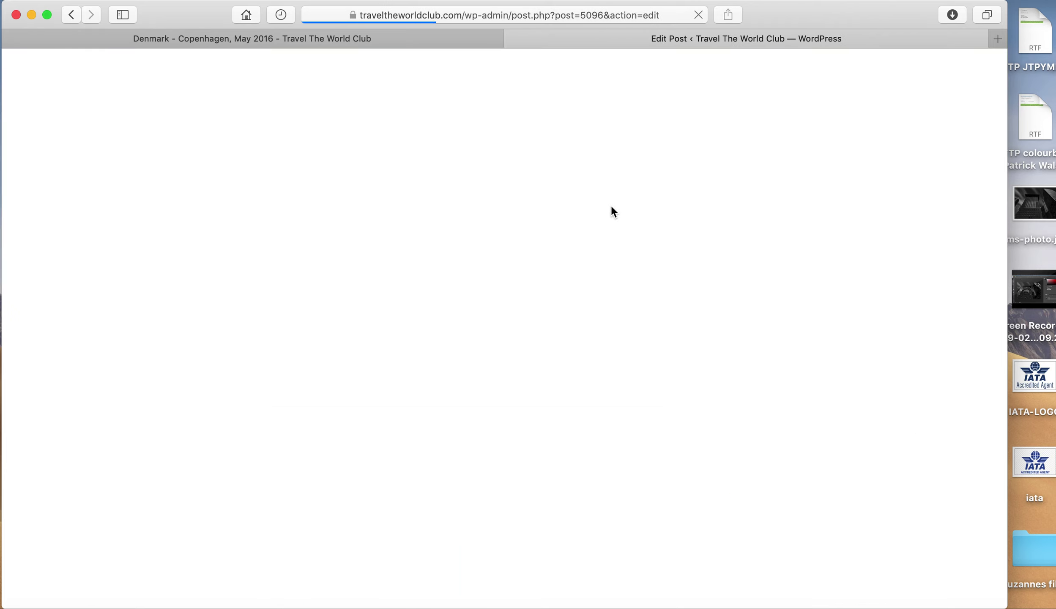
scroll(613, 211, "down", 5)
scroll(611, 206, "down", 6)
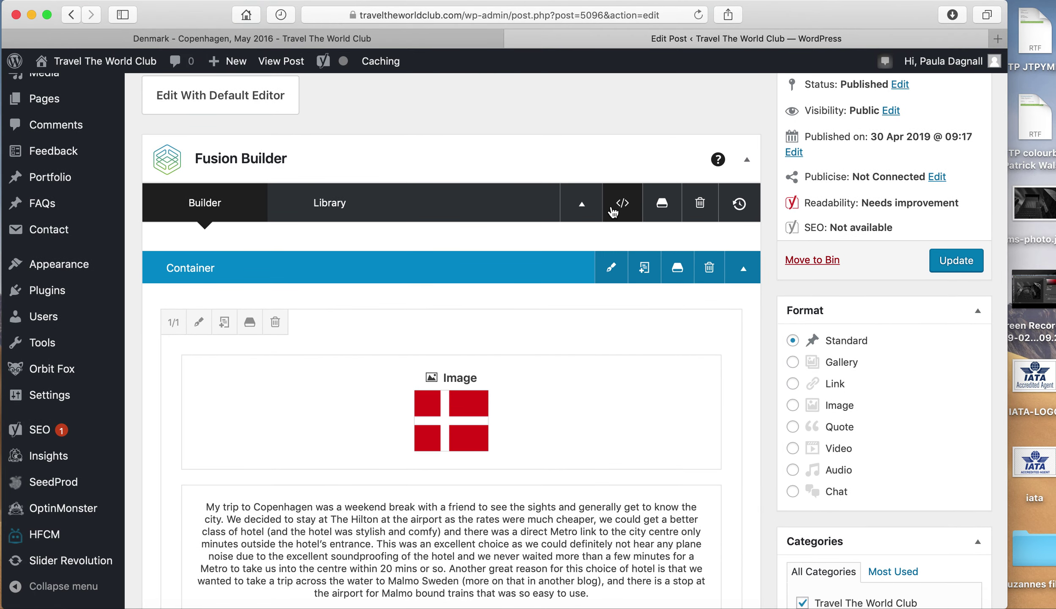
scroll(917, 232, "up", 3)
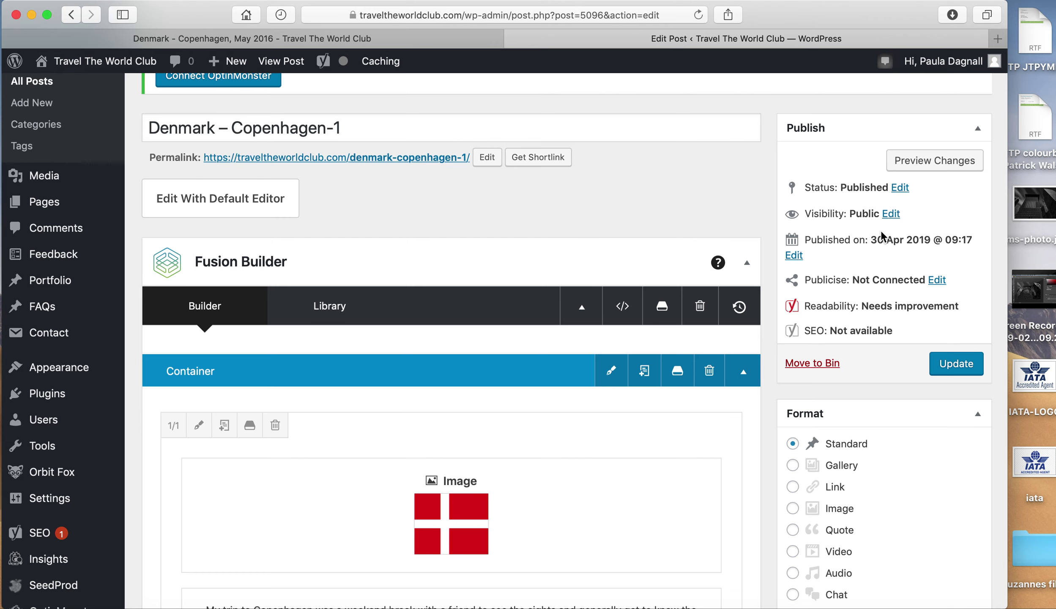
scroll(880, 230, "down", 10)
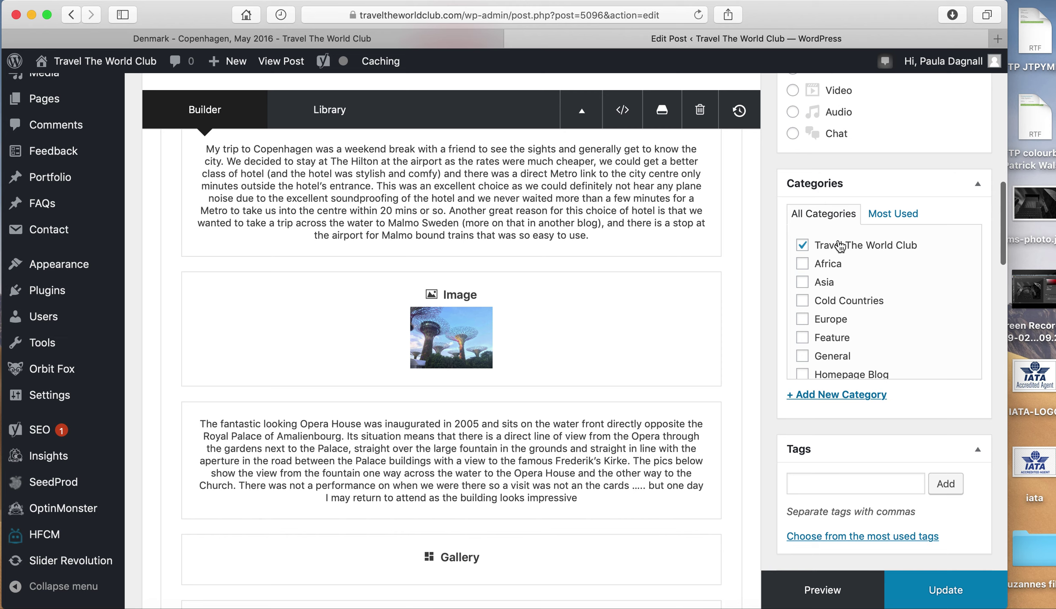
left_click(803, 319)
scroll(888, 355, "down", 3)
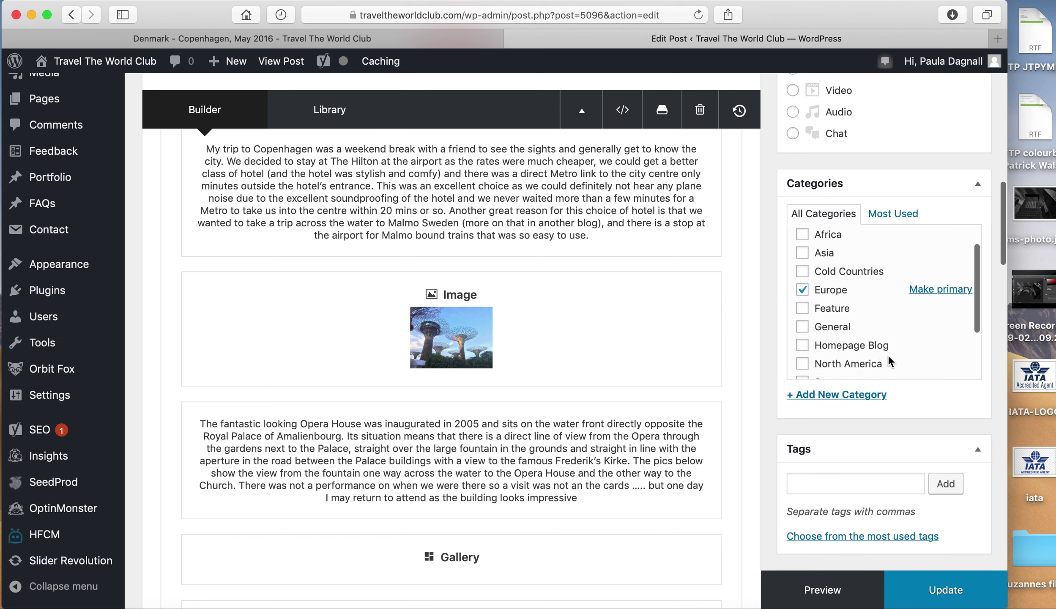
left_click(803, 328)
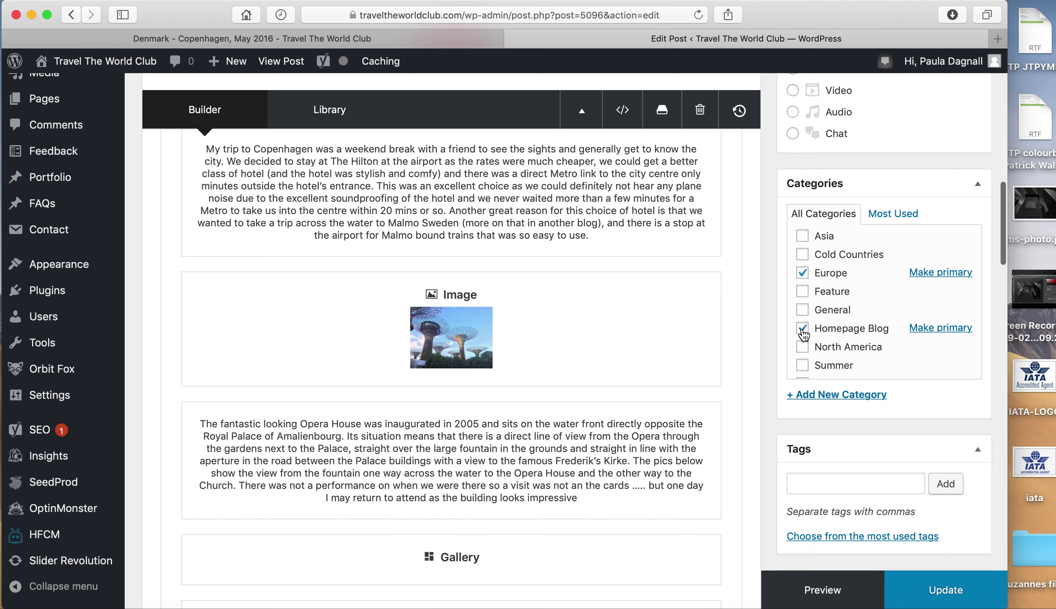
scroll(803, 334, "down", 4)
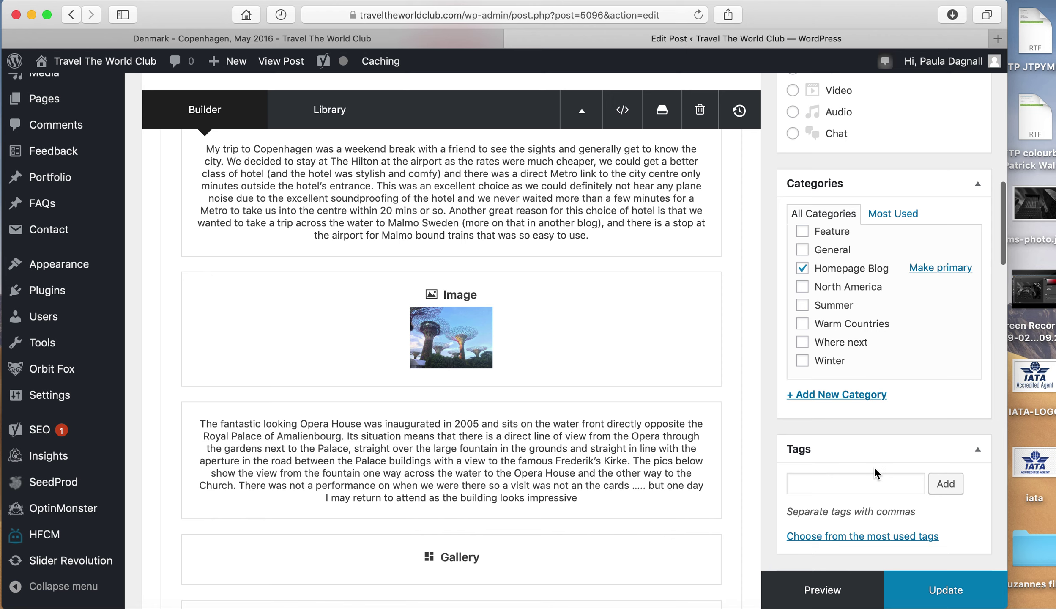
Add the tag Denmark to the post
scroll(874, 466, "down", 2)
left_click(830, 444)
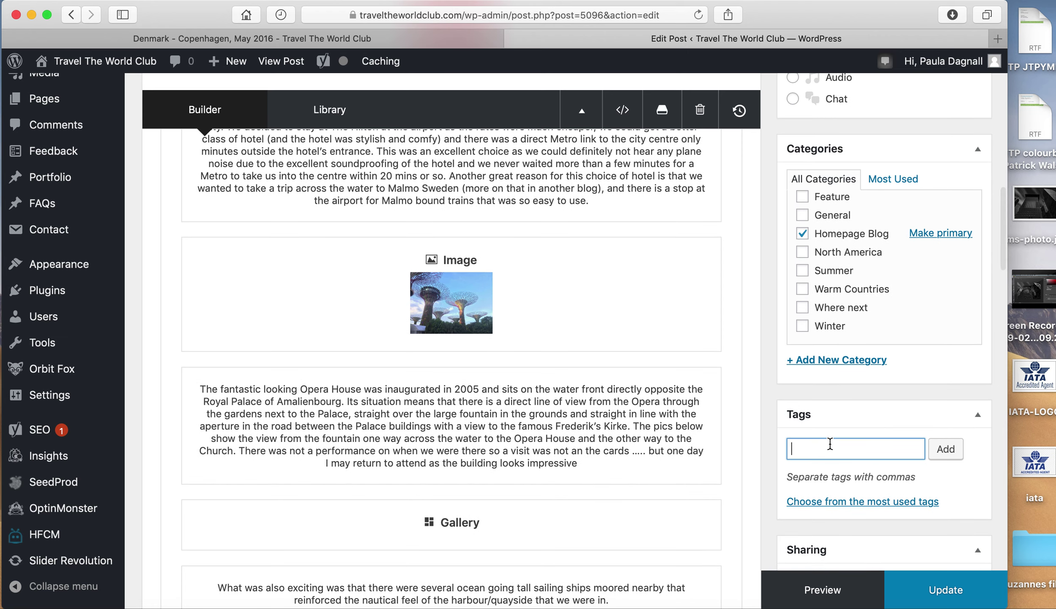
type("Denmark")
key("Return")
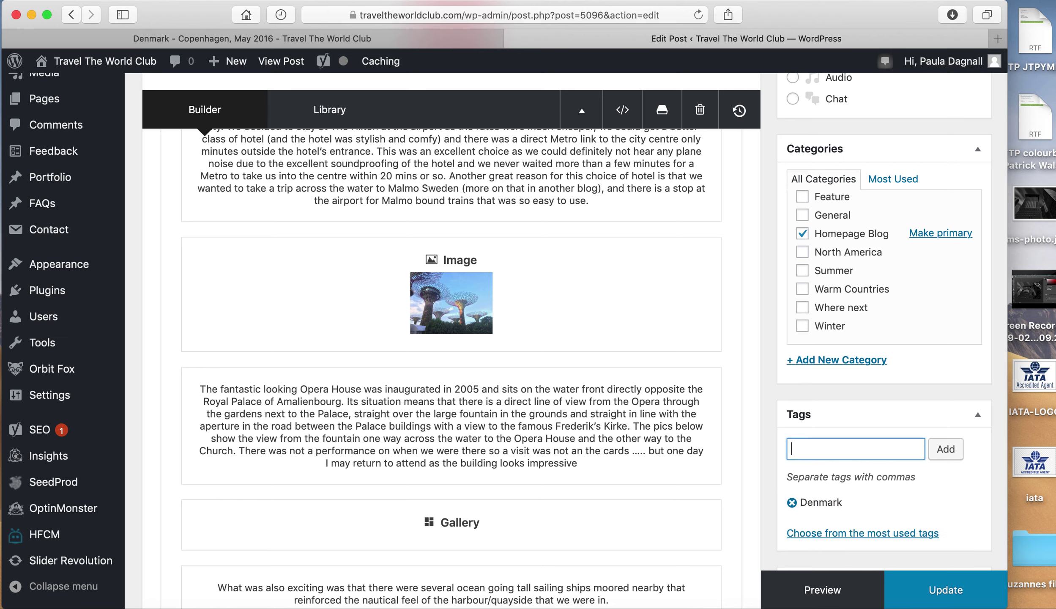
Add the tag Botanical Gardens to the post
type("Botanical Gardens")
key("Return")
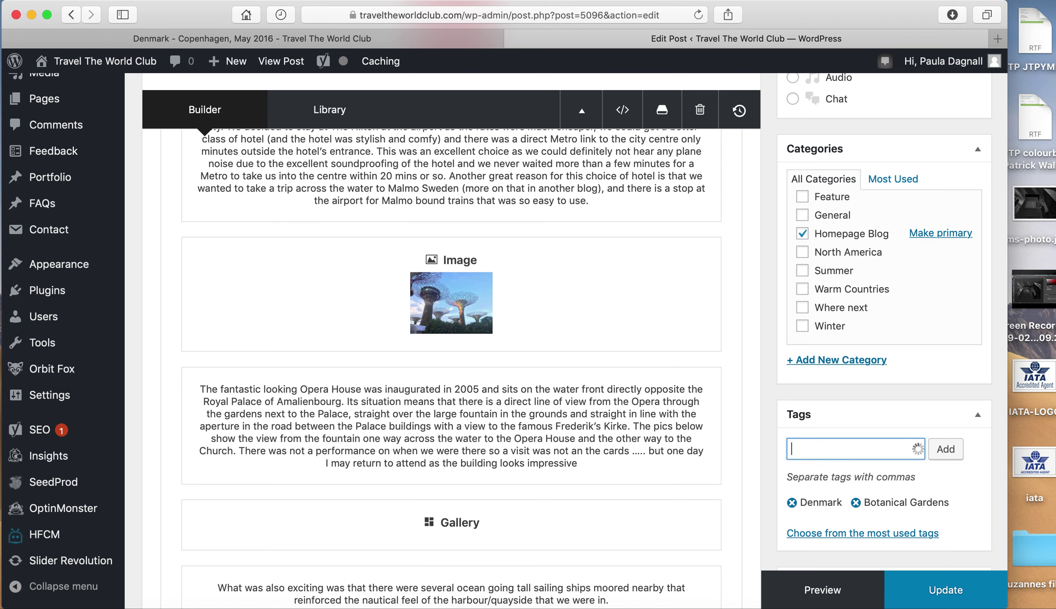
Search the media library for "den" and set the Denmark Flag image as the post's featured image
scroll(812, 458, "down", 2)
scroll(812, 457, "down", 2)
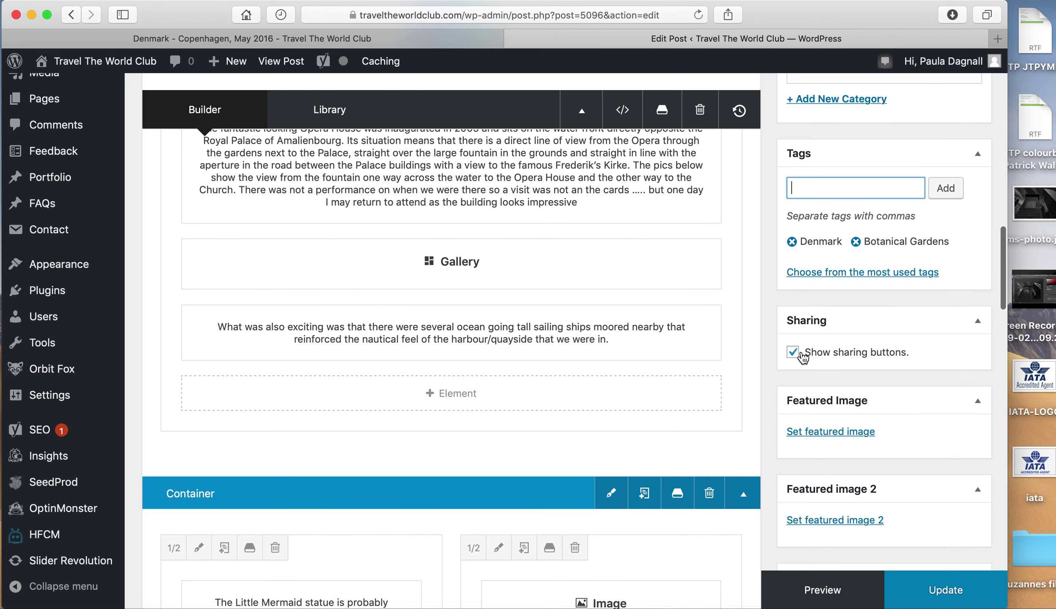
scroll(828, 419, "down", 3)
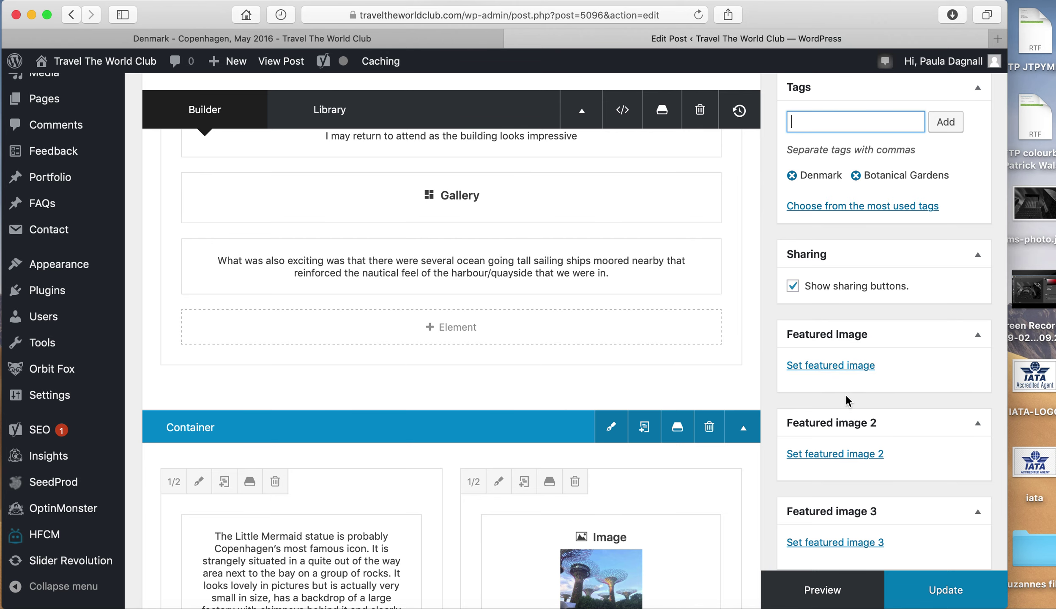
left_click(846, 370)
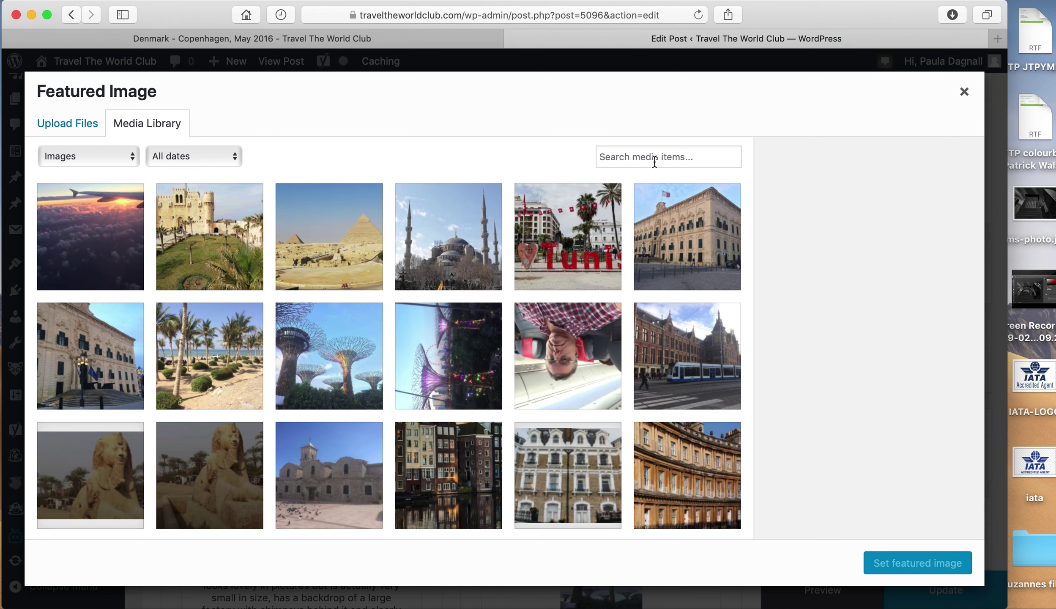
left_click(651, 159)
type("den")
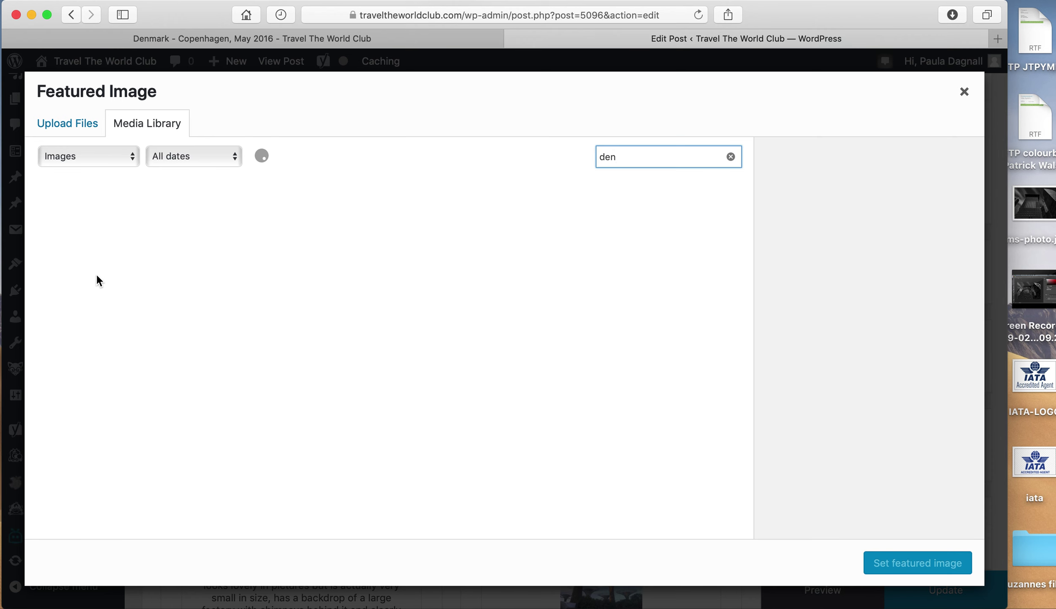
left_click(170, 222)
left_click(919, 560)
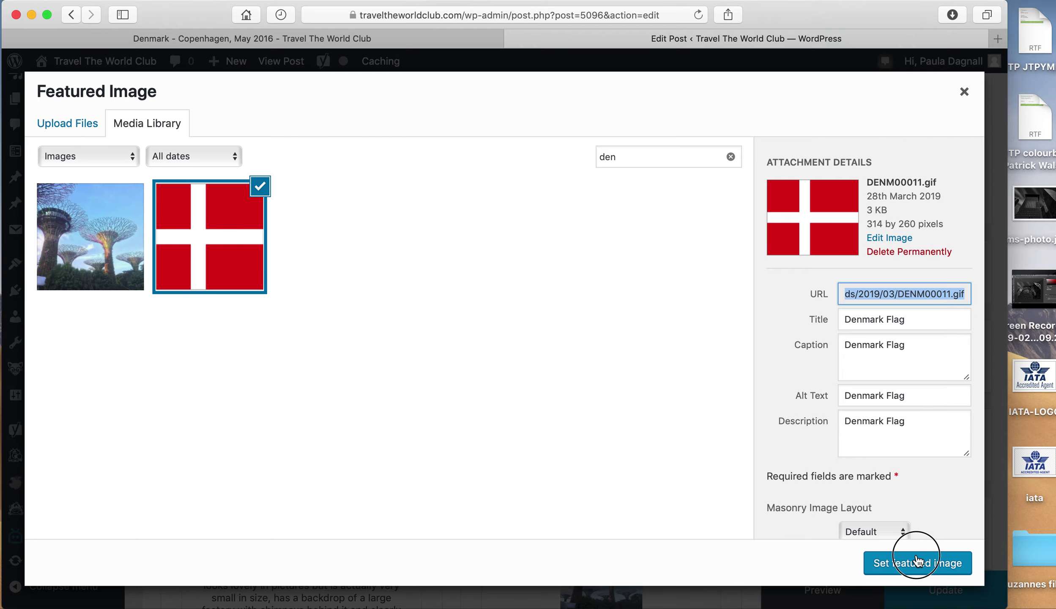
Update the post to save its categories, tags and featured image
scroll(914, 474, "down", 10)
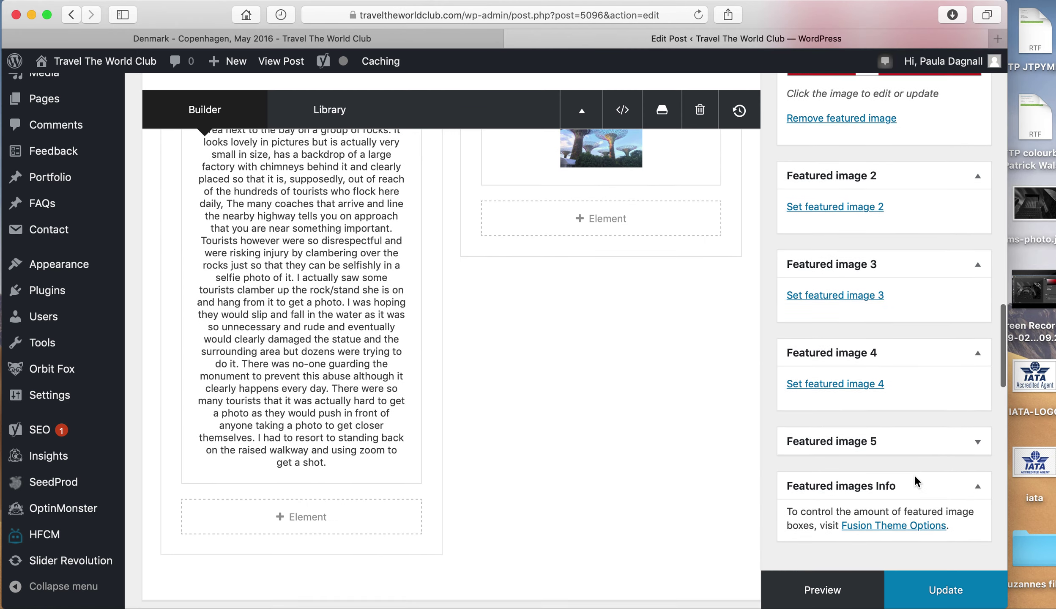
scroll(914, 474, "down", 4)
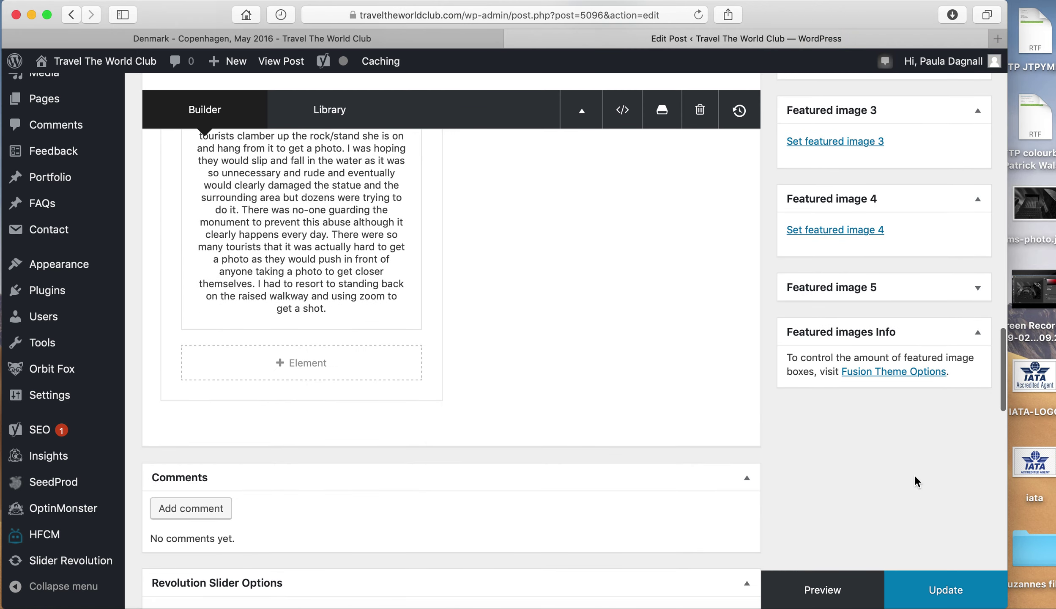
left_click(939, 594)
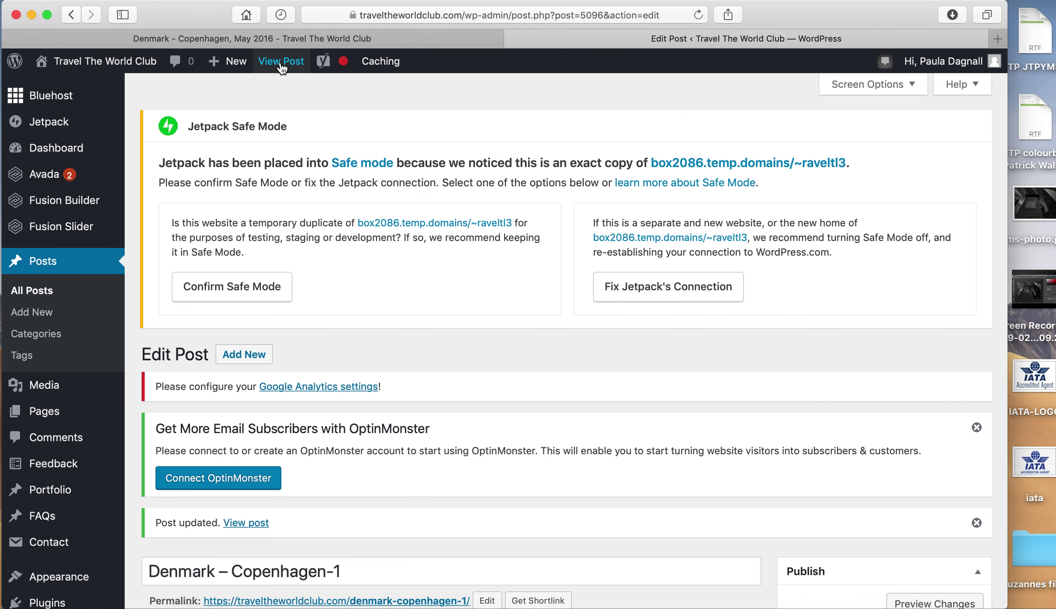
View the live post and check its featured image, text spacing, gallery, sharing links and related posts
left_click(280, 61)
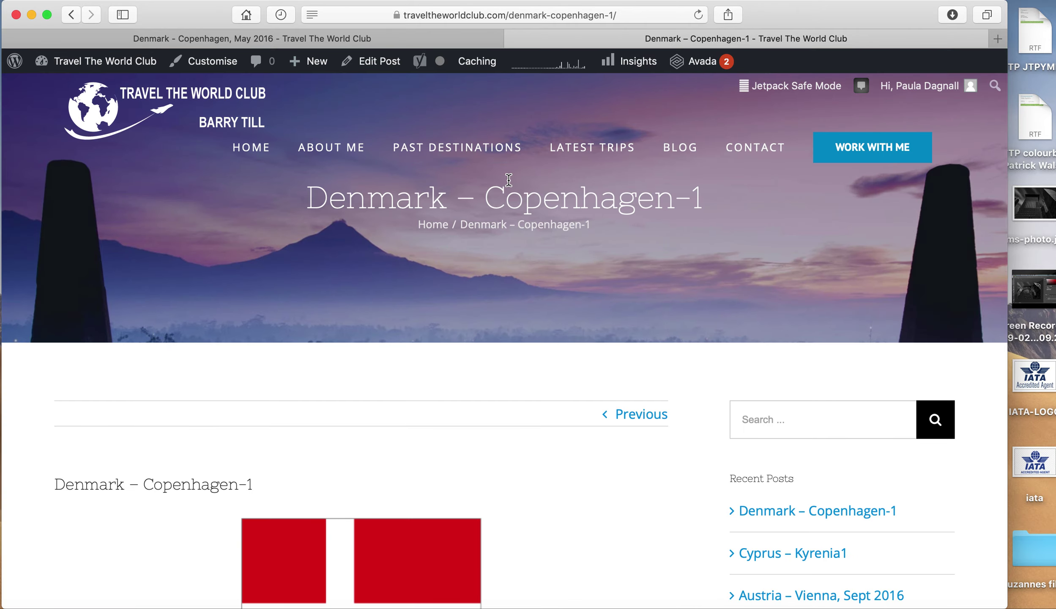
scroll(508, 180, "down", 15)
scroll(508, 179, "down", 20)
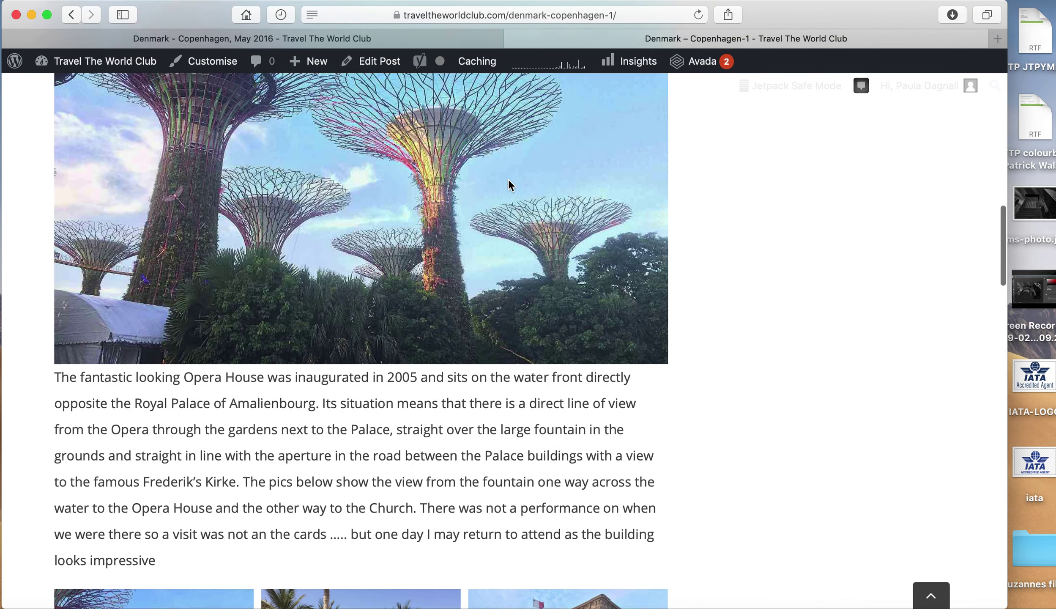
scroll(510, 186, "down", 6)
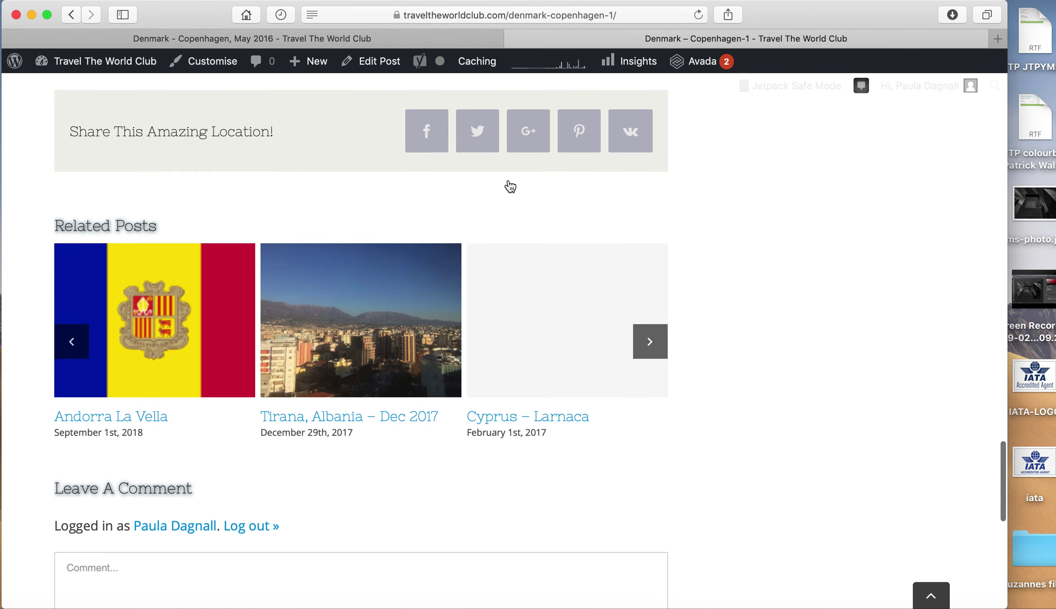
scroll(507, 178, "up", 15)
scroll(508, 178, "up", 5)
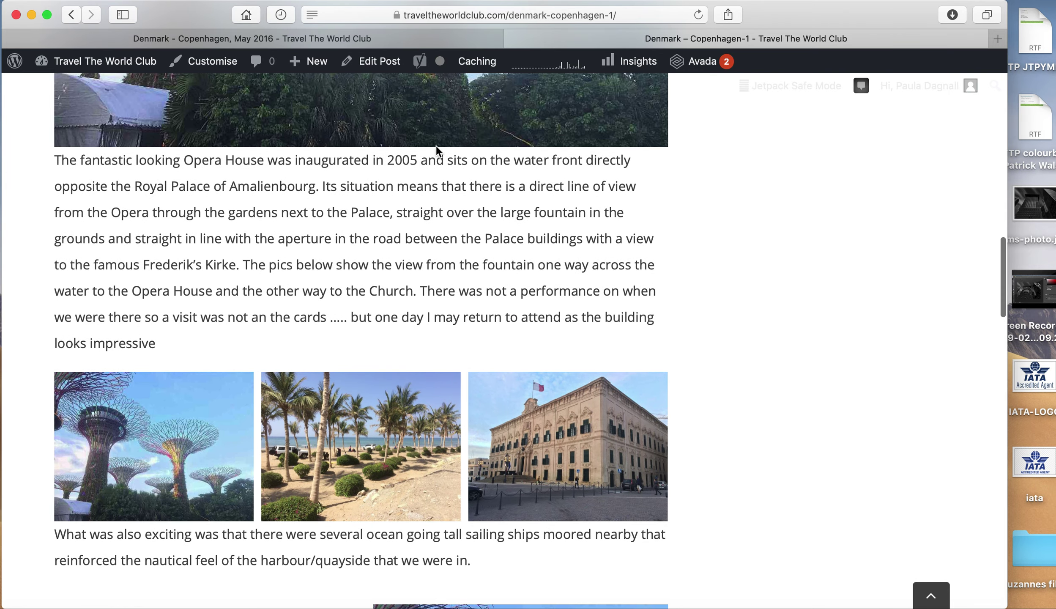
Reopen the post for editing, name its first container Intro and collapse that container
left_click(370, 66)
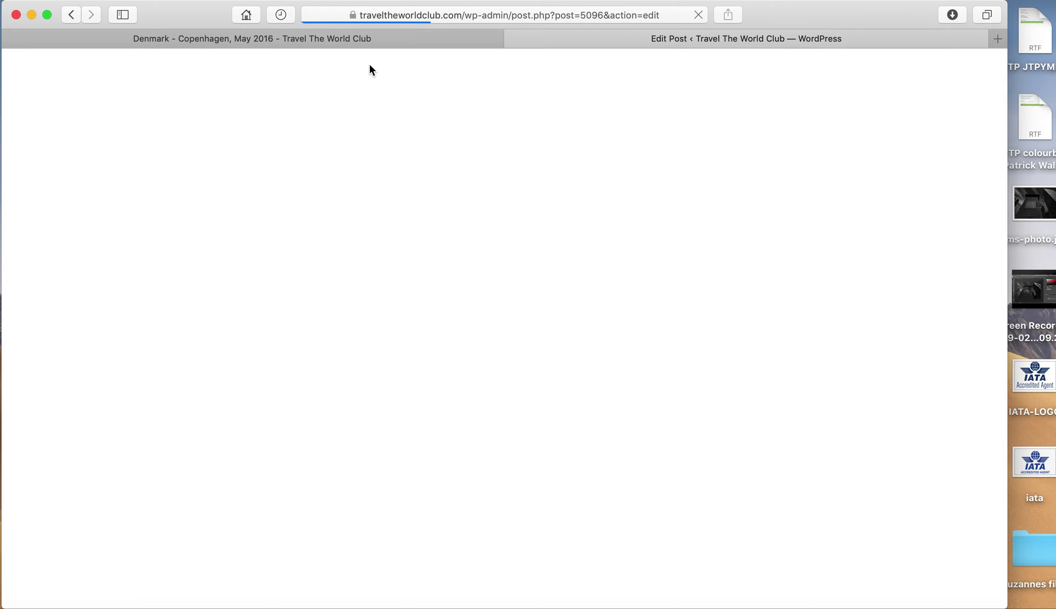
scroll(511, 231, "down", 20)
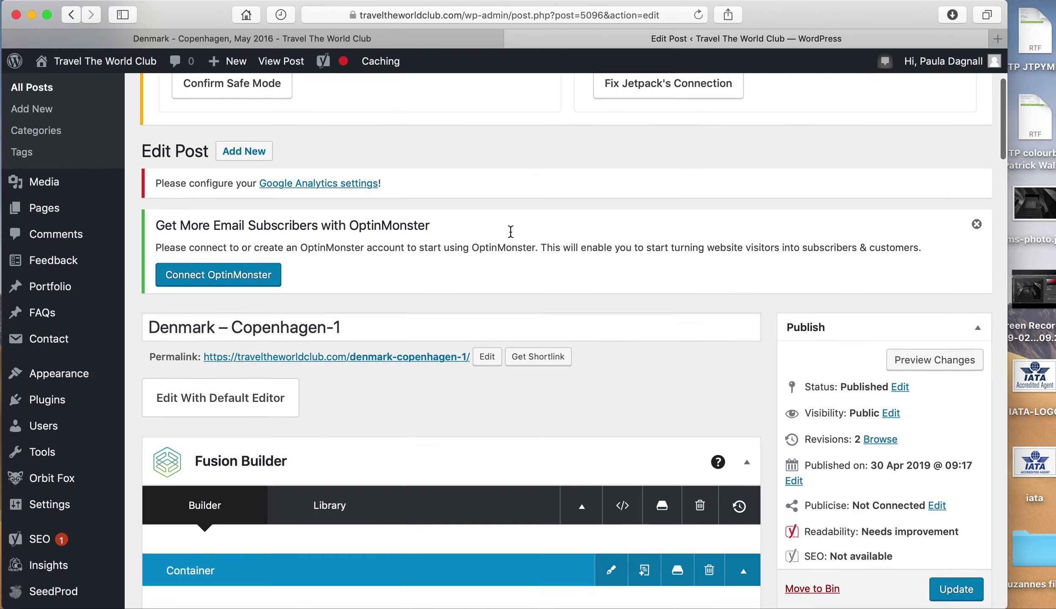
scroll(511, 232, "down", 3)
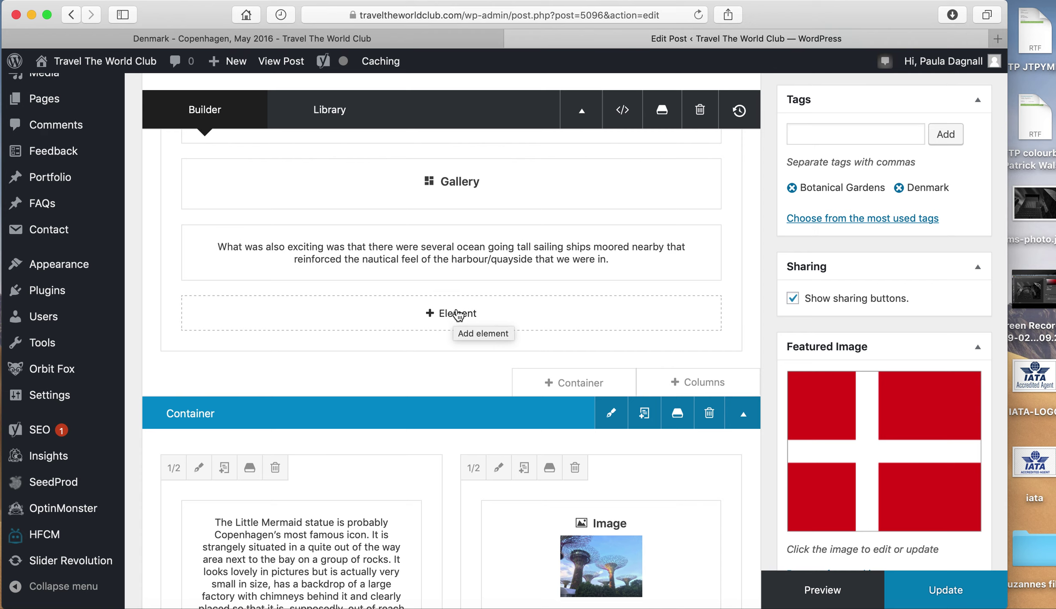
scroll(742, 424, "up", 10)
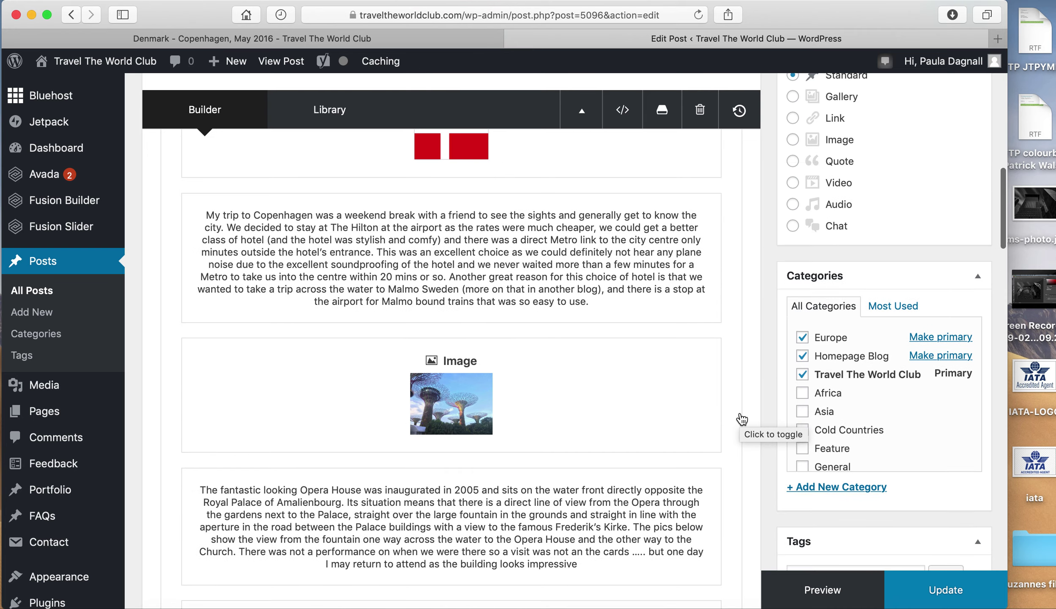
scroll(742, 419, "up", 5)
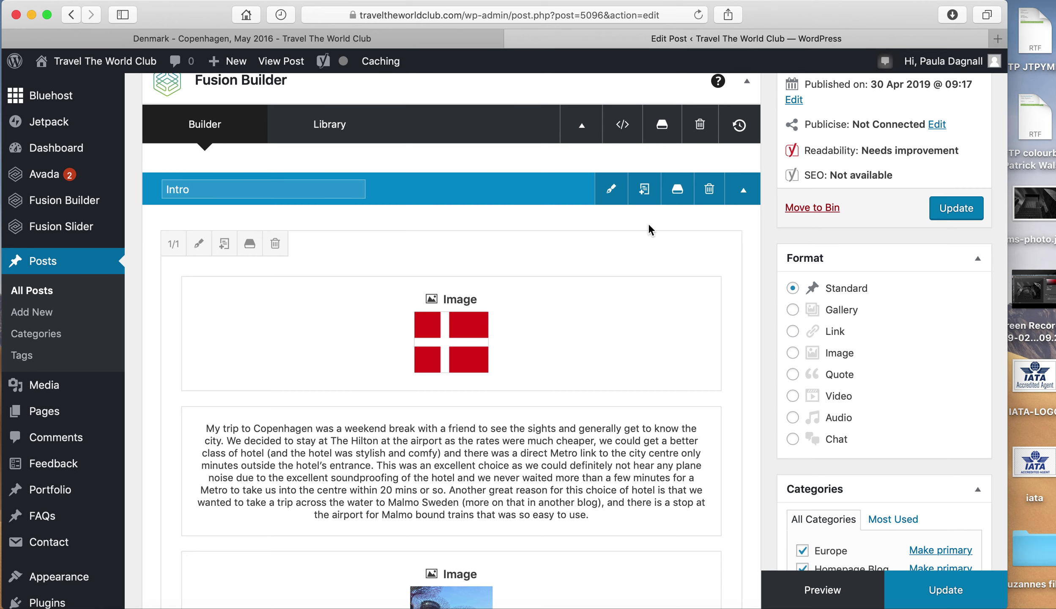
left_click(742, 190)
Rename the two-column Little Mermaid container as Mermaid statue and collapse it
left_click_drag(233, 227, 131, 213)
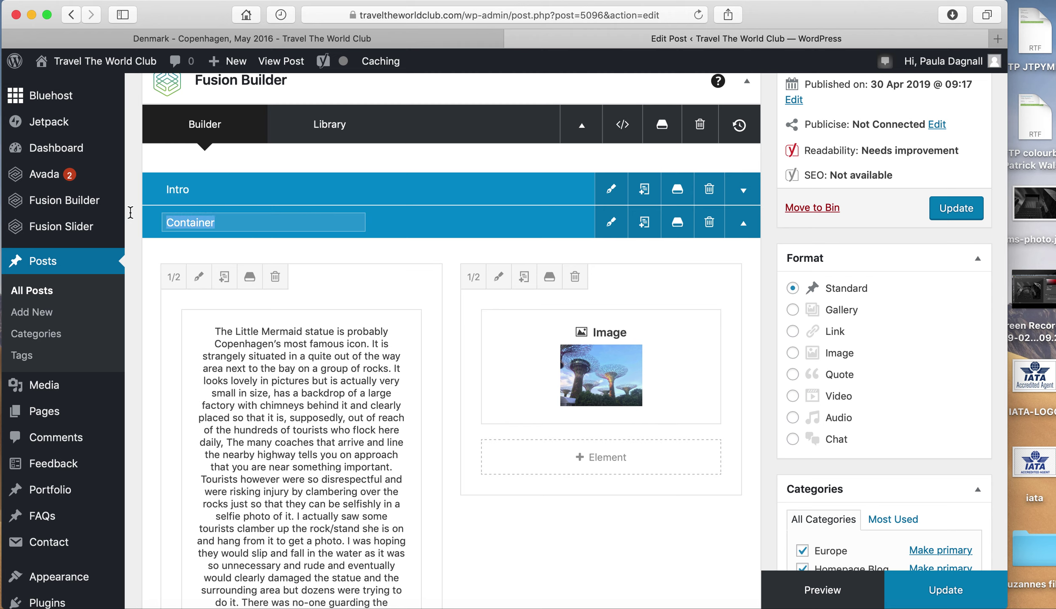
type("Mermaid stat")
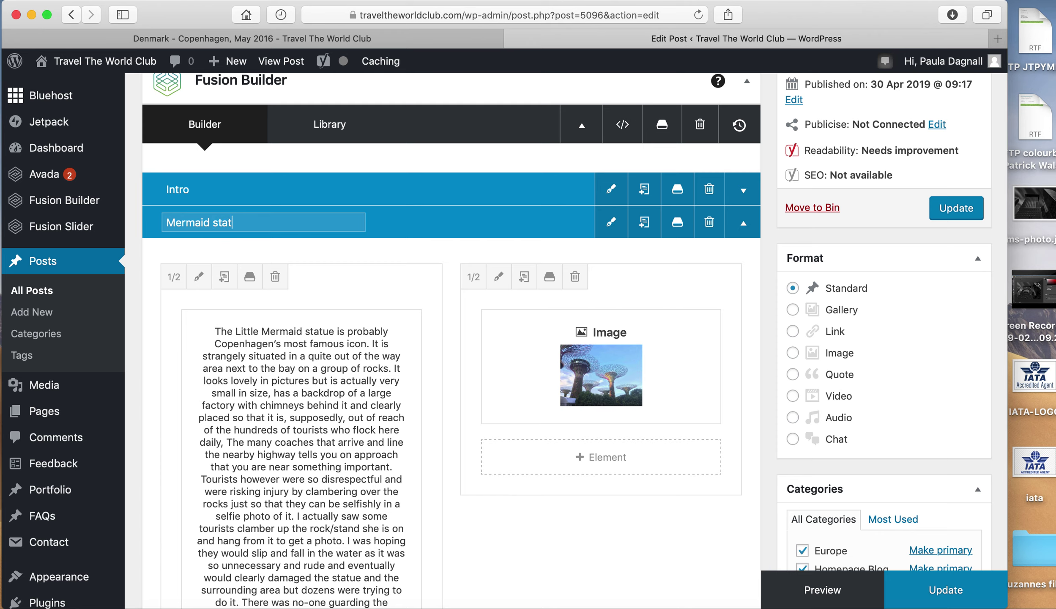
type("ue")
left_click(743, 225)
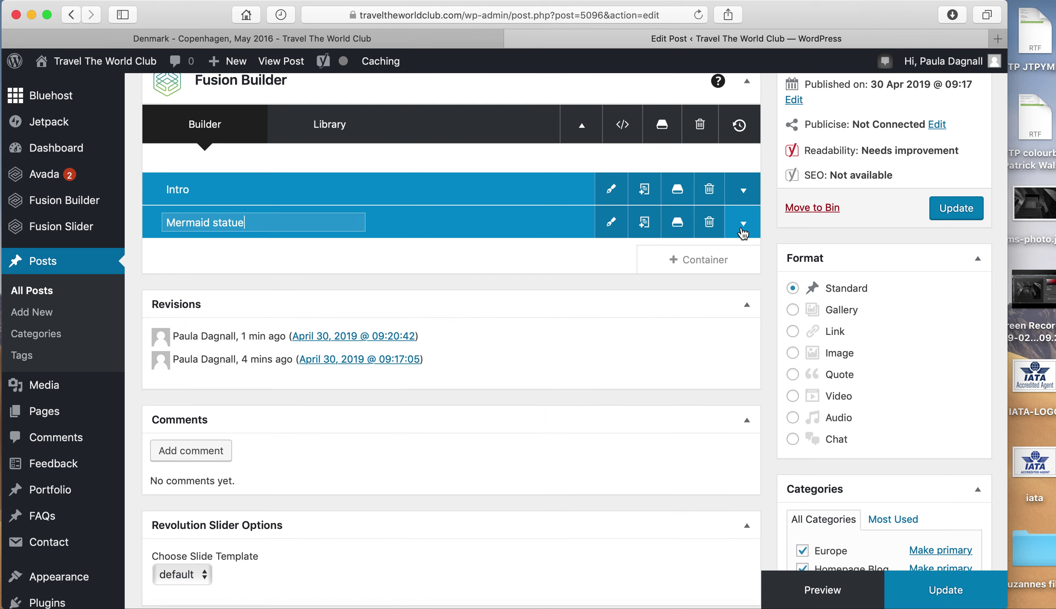
Expand the Intro container and insert a Separator element below the sailing ships text
left_click(742, 189)
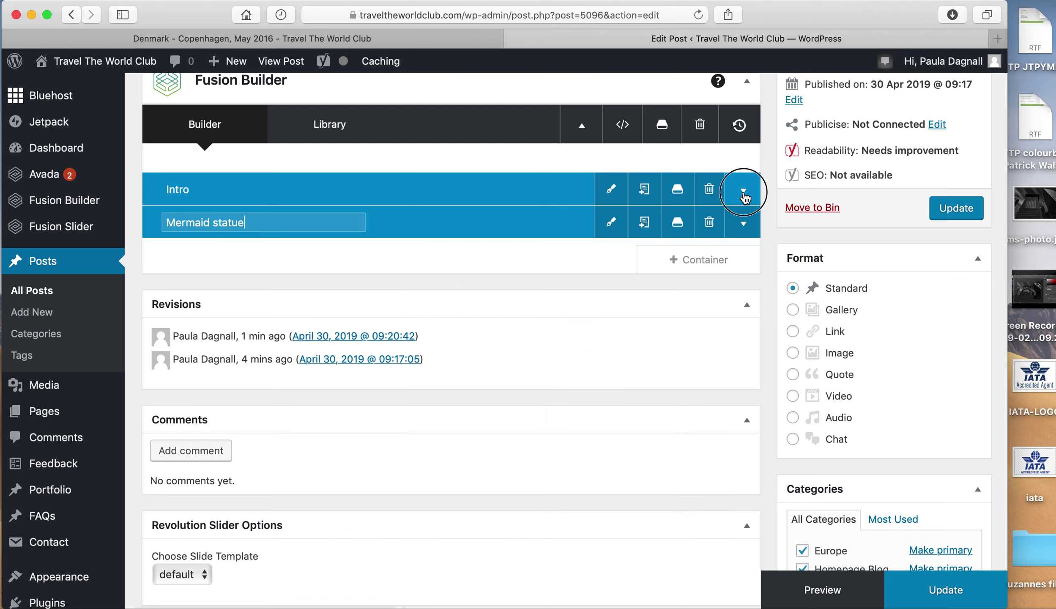
scroll(560, 349, "down", 12)
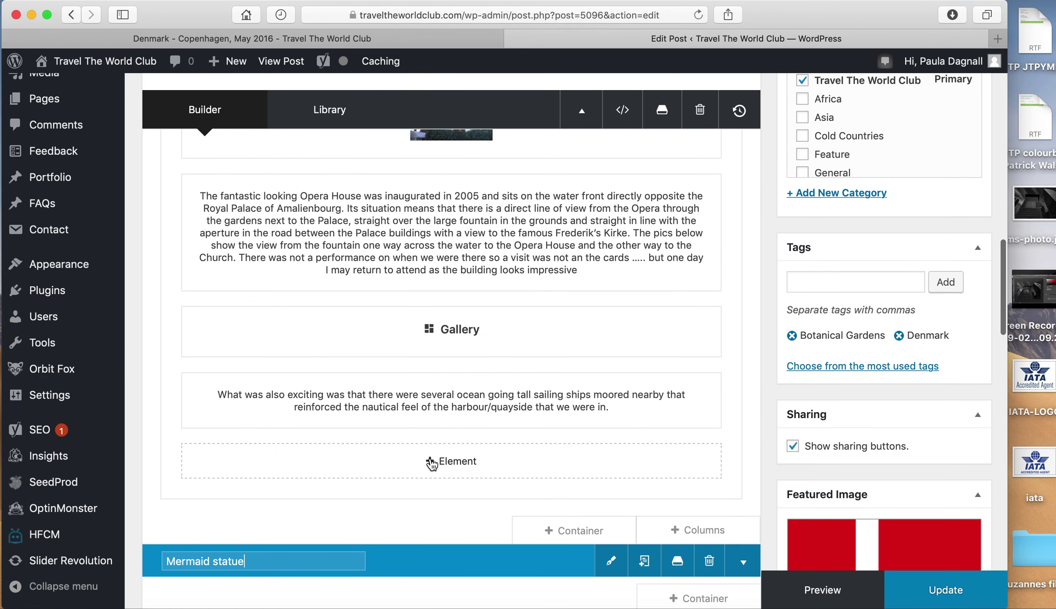
left_click(431, 462)
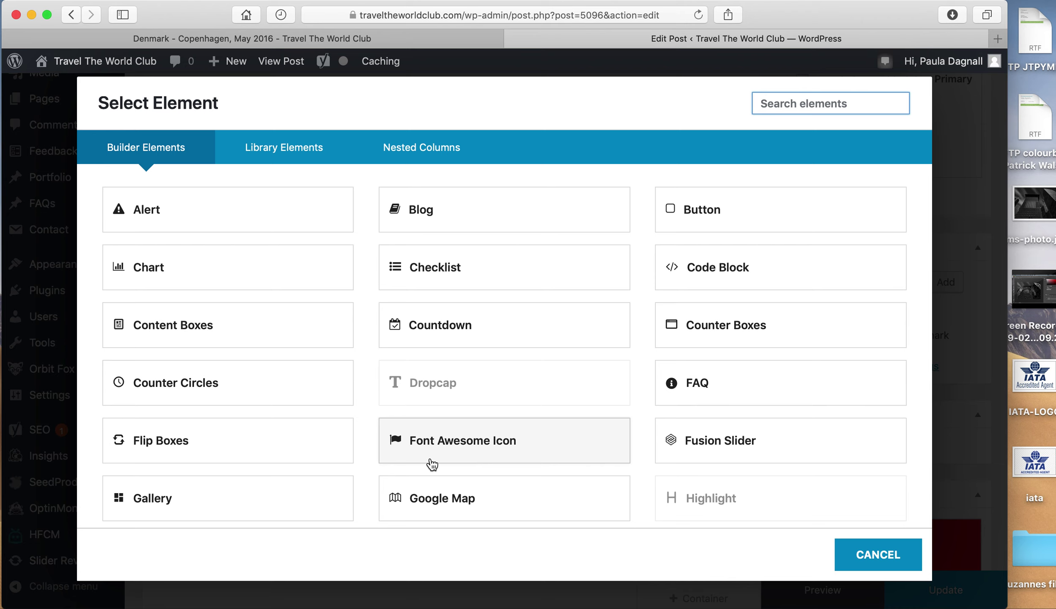
scroll(431, 462, "down", 10)
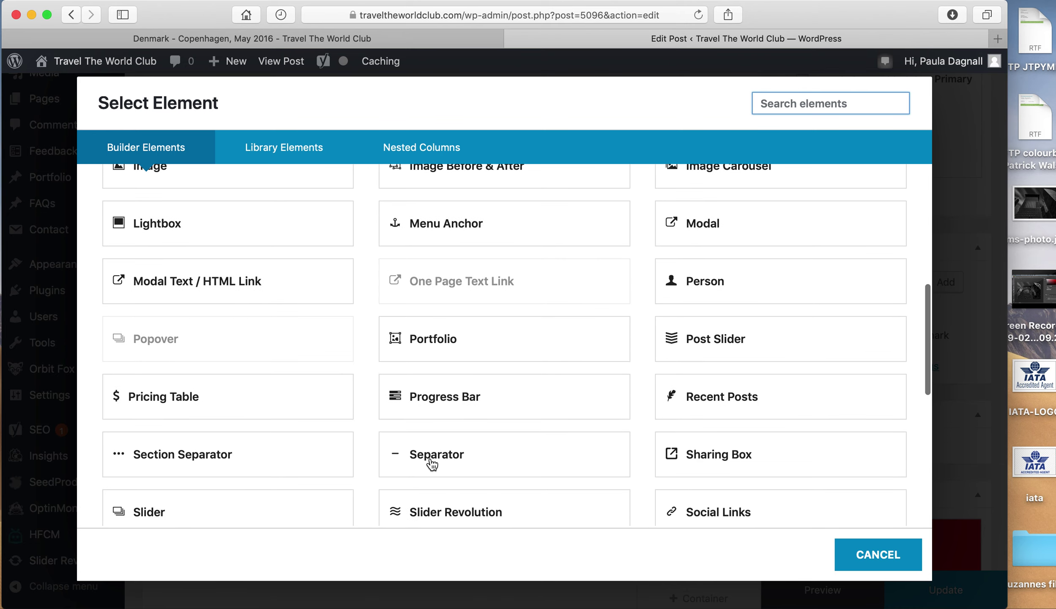
scroll(432, 462, "down", 5)
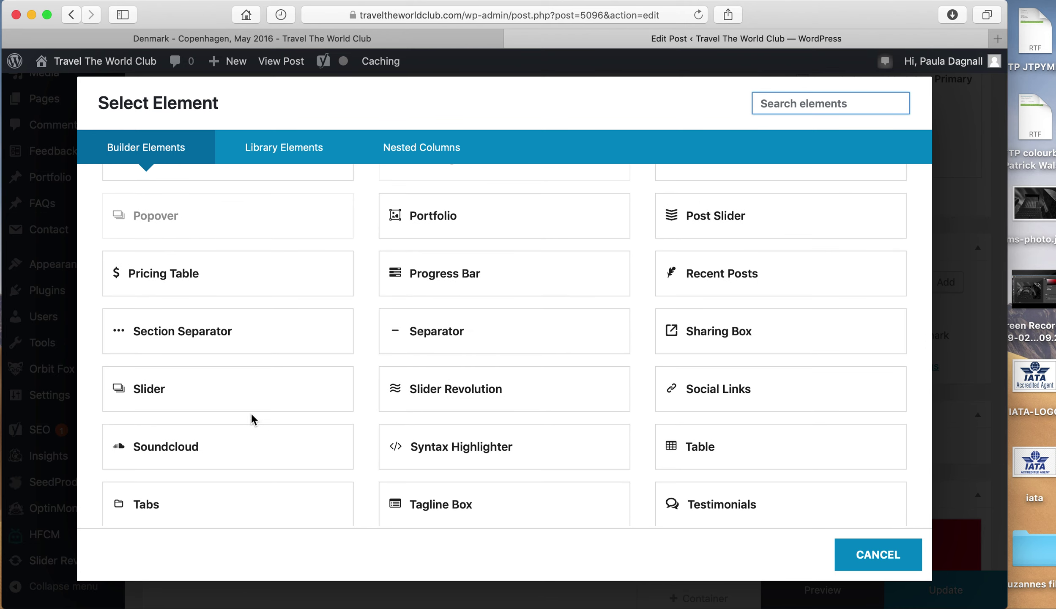
left_click(434, 339)
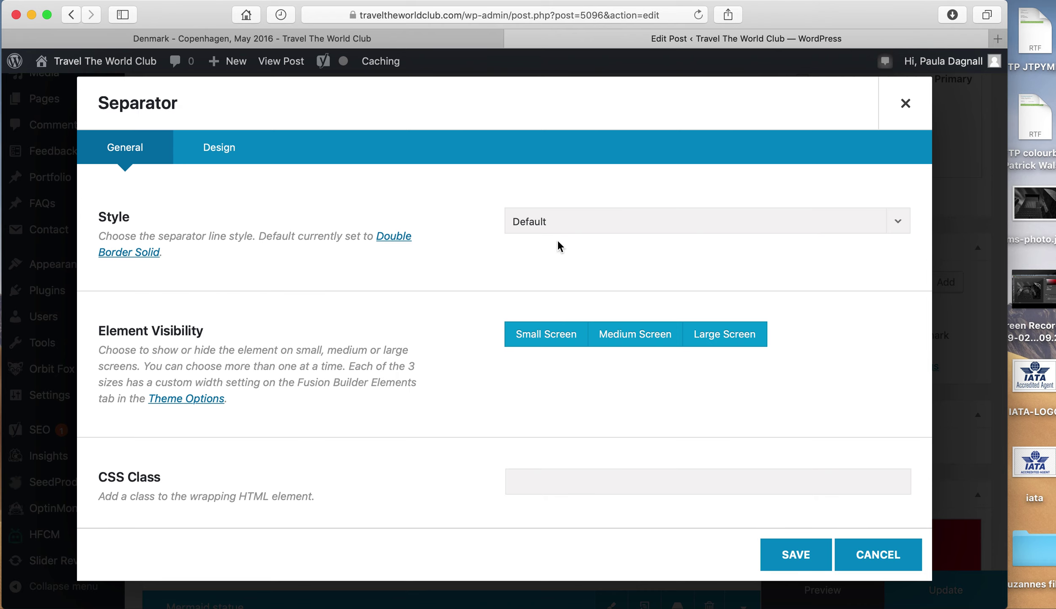
Set the separator's style to No Style, give it a 30px margin and save it
left_click(561, 225)
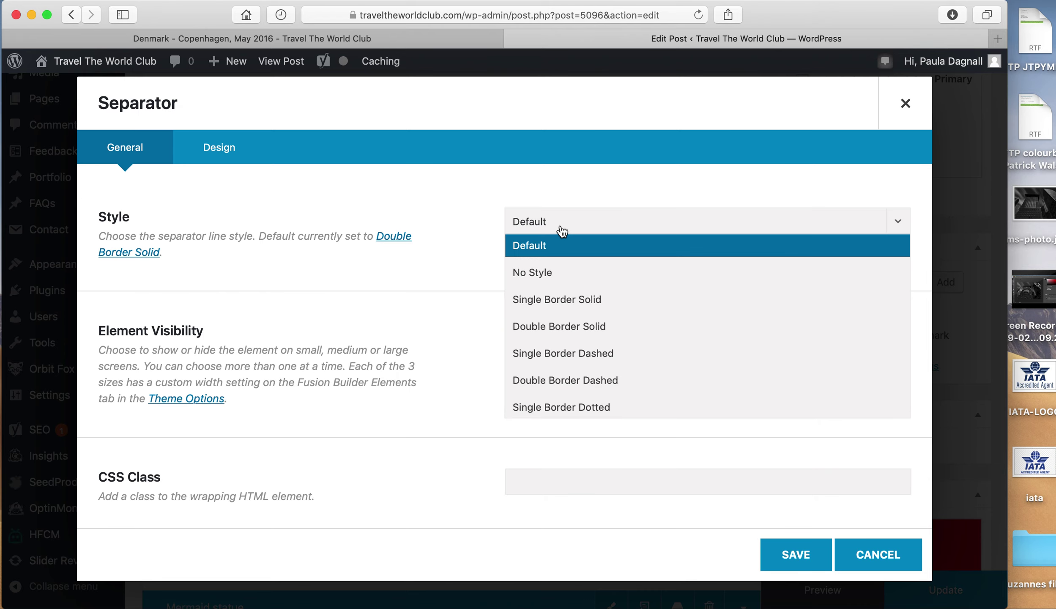
left_click(550, 274)
left_click(218, 150)
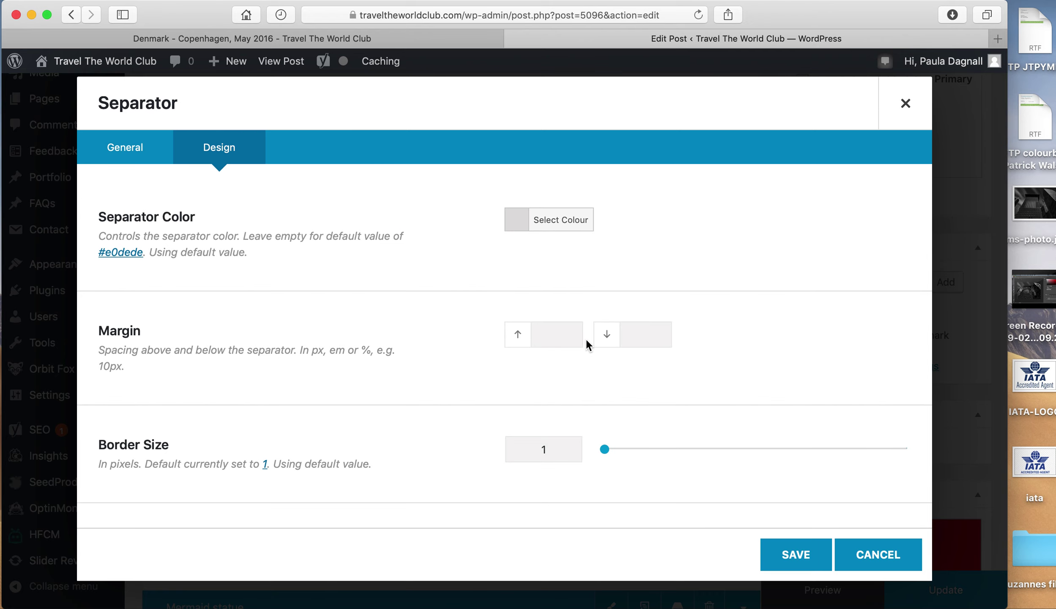
type("30px")
left_click(790, 557)
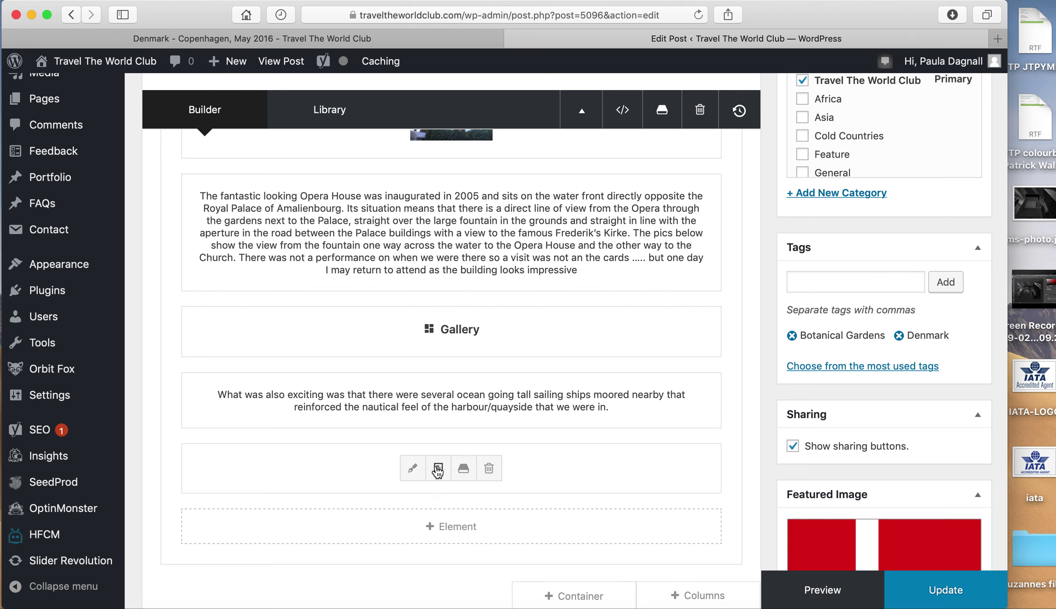
Duplicate the separator twice and move the copies up around the Gallery element
left_click(438, 468)
left_click_drag(534, 474, 560, 301)
left_click(438, 398)
Place duplicate separators directly below and directly above the image that precedes the Opera House text
scroll(559, 302, "down", 1)
scroll(559, 302, "up", 4)
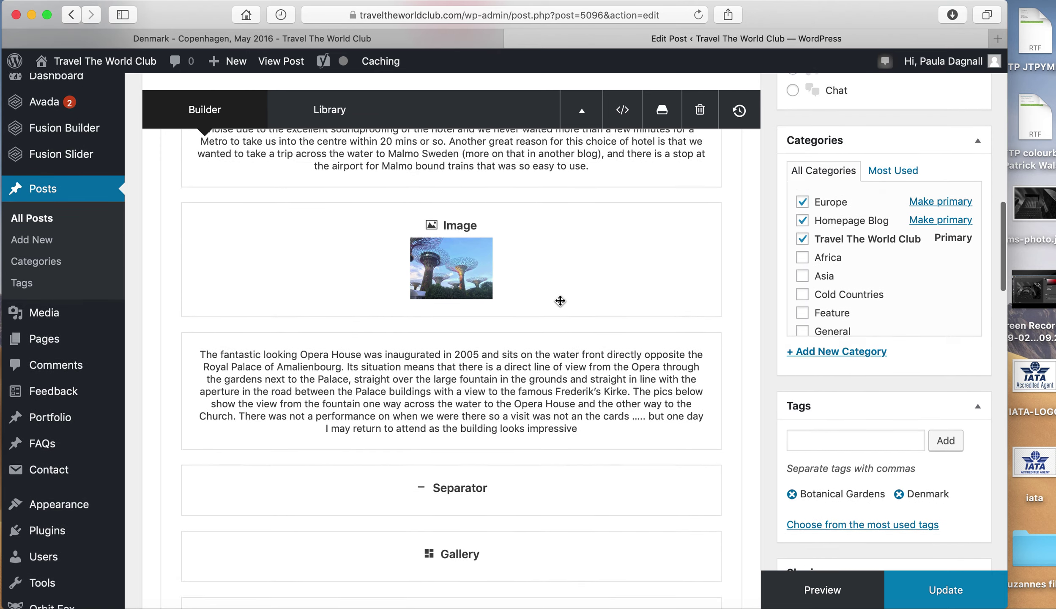
left_click_drag(489, 437, 566, 313)
scroll(566, 313, "down", 1)
scroll(565, 311, "up", 4)
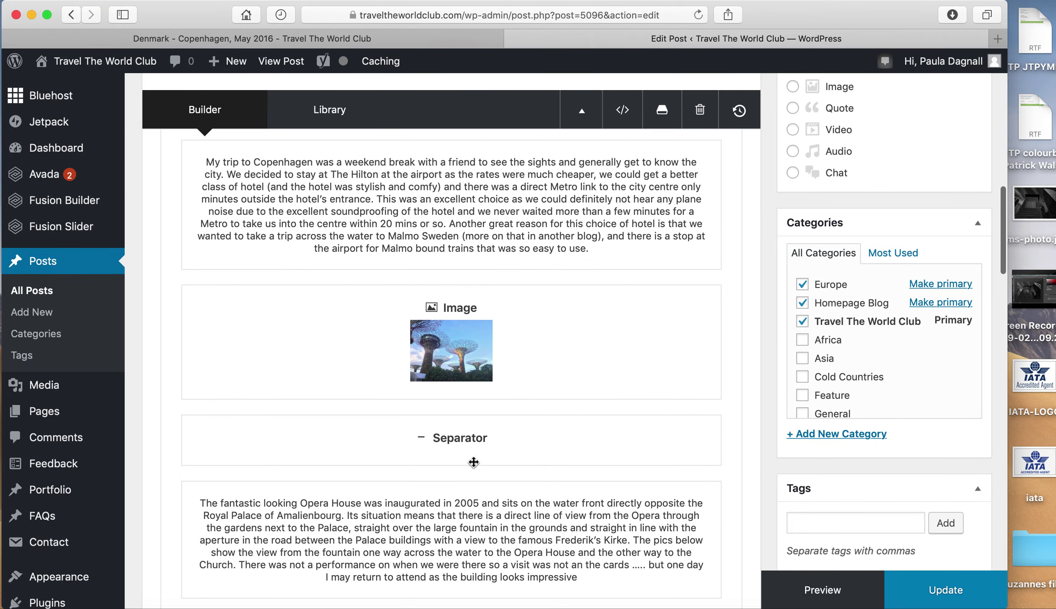
left_click(439, 449)
left_click_drag(547, 445, 550, 314)
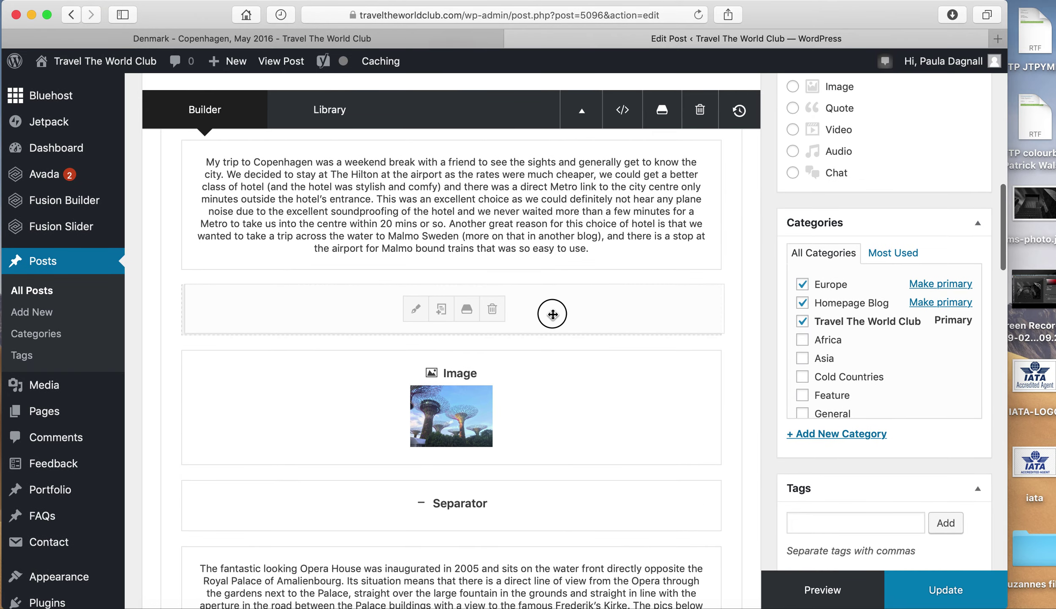
Duplicate the separator above that image and move the copy between the Danish flag image and the introductory text
scroll(553, 315, "down", 1)
scroll(552, 314, "up", 5)
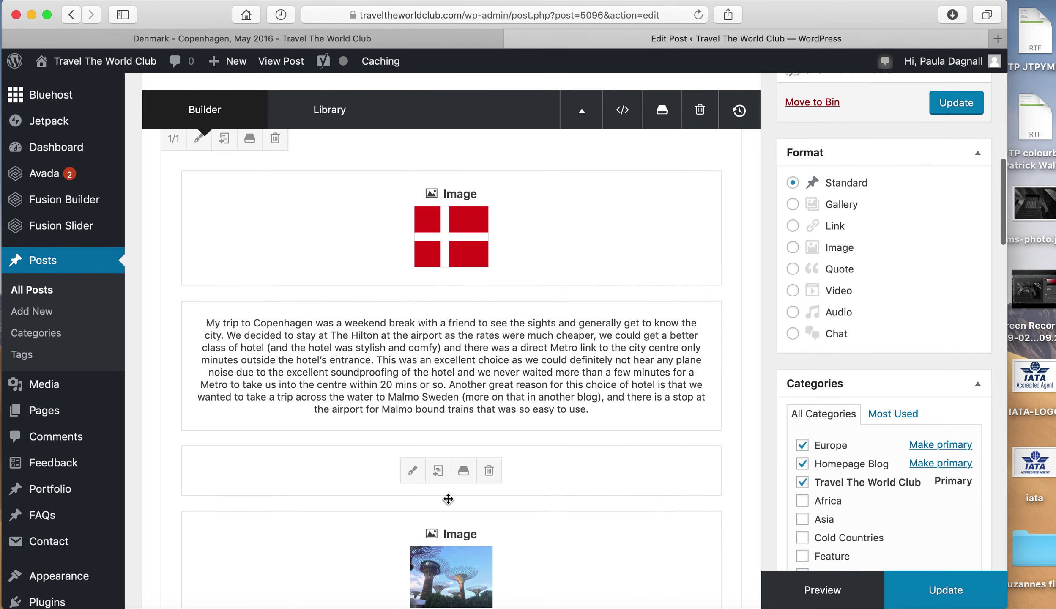
left_click(437, 472)
left_click_drag(545, 439, 547, 323)
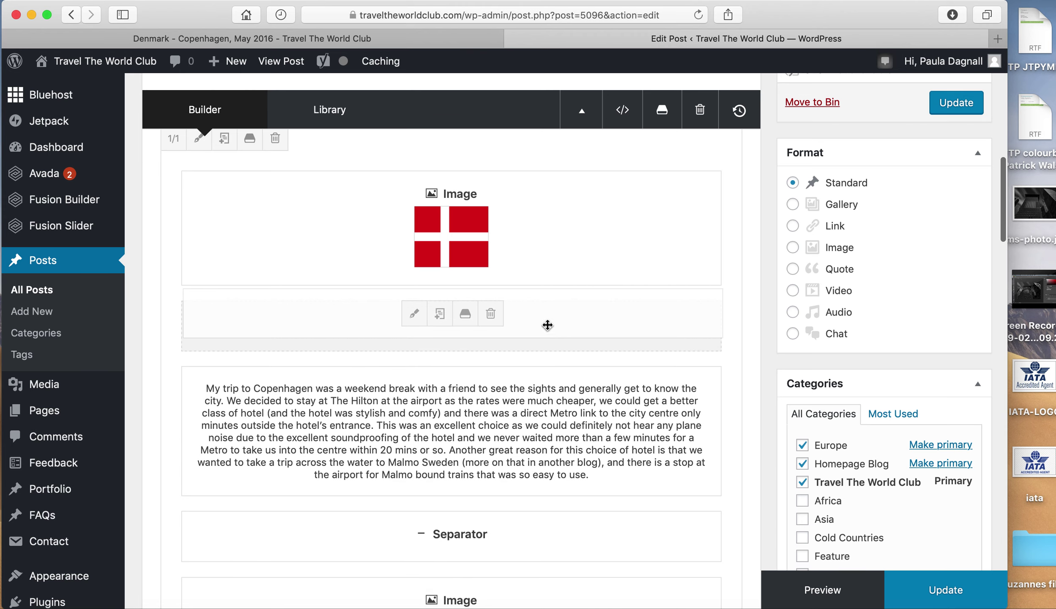
Check the separator placement down to the end of the expanded container and update the post
scroll(540, 423, "down", 15)
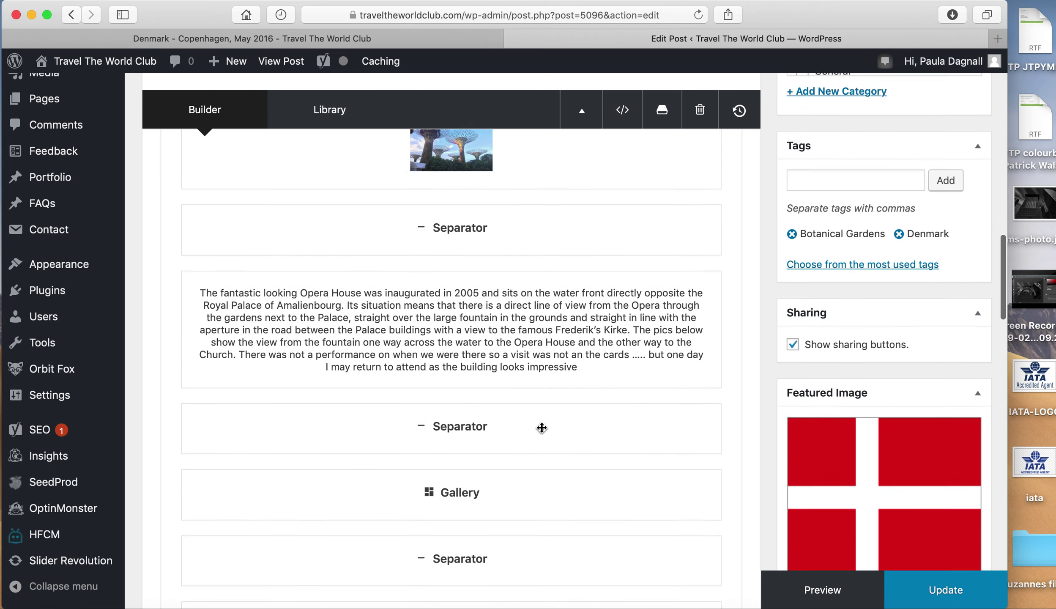
scroll(541, 427, "down", 10)
scroll(541, 428, "up", 6)
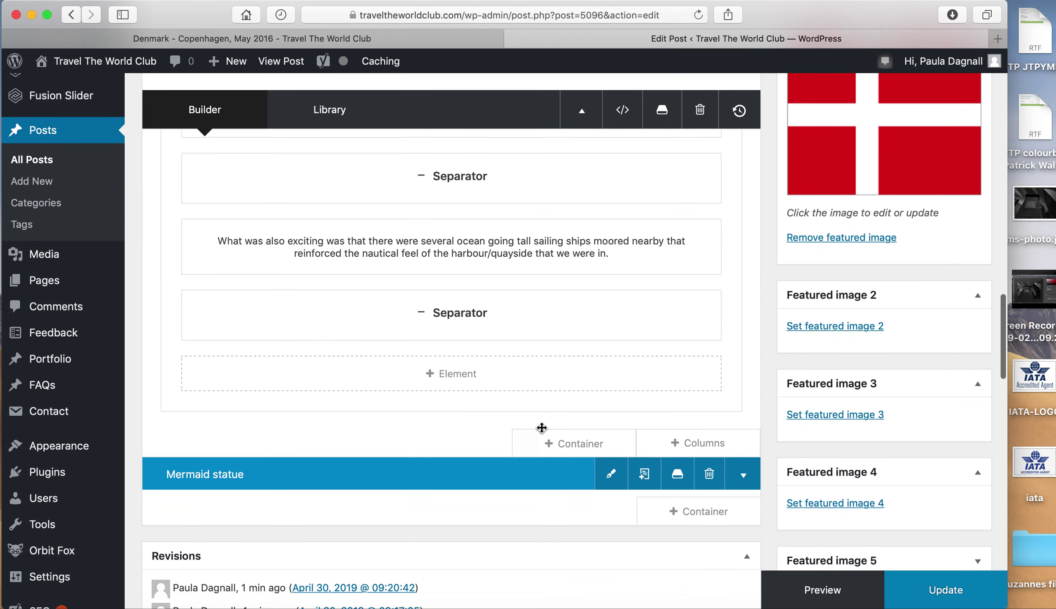
left_click(940, 591)
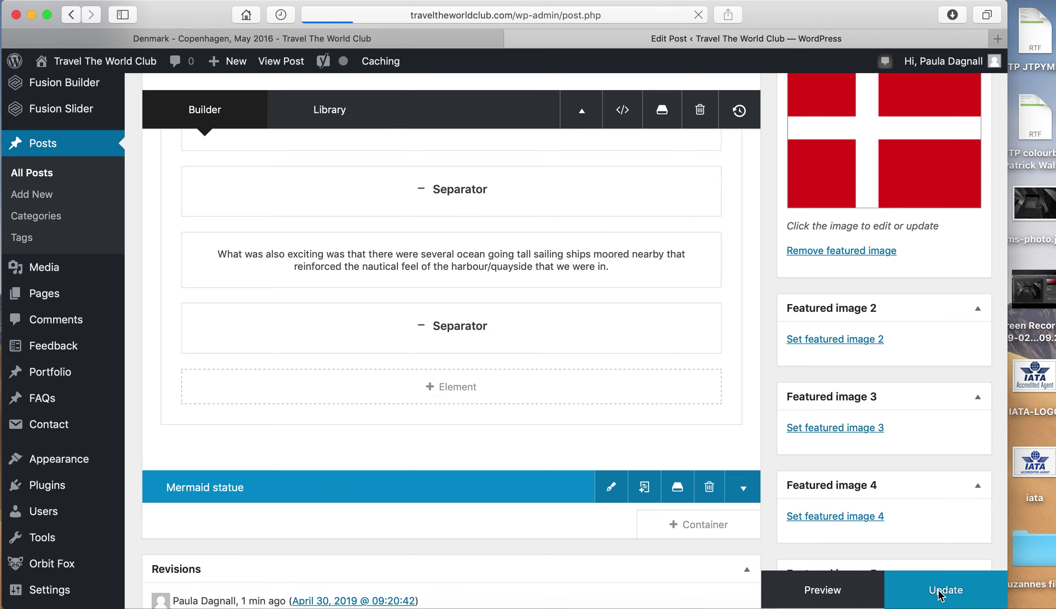
Switch to the live site, open its home page and examine the Travel Blog section for the Denmark – Copenhagen post
left_click(411, 41)
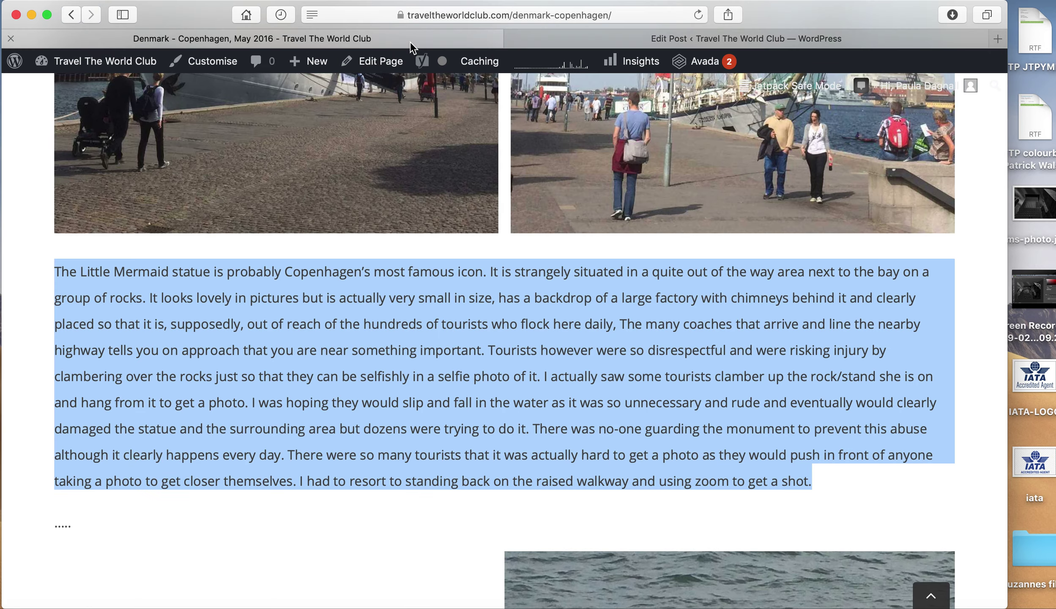
scroll(501, 183, "up", 15)
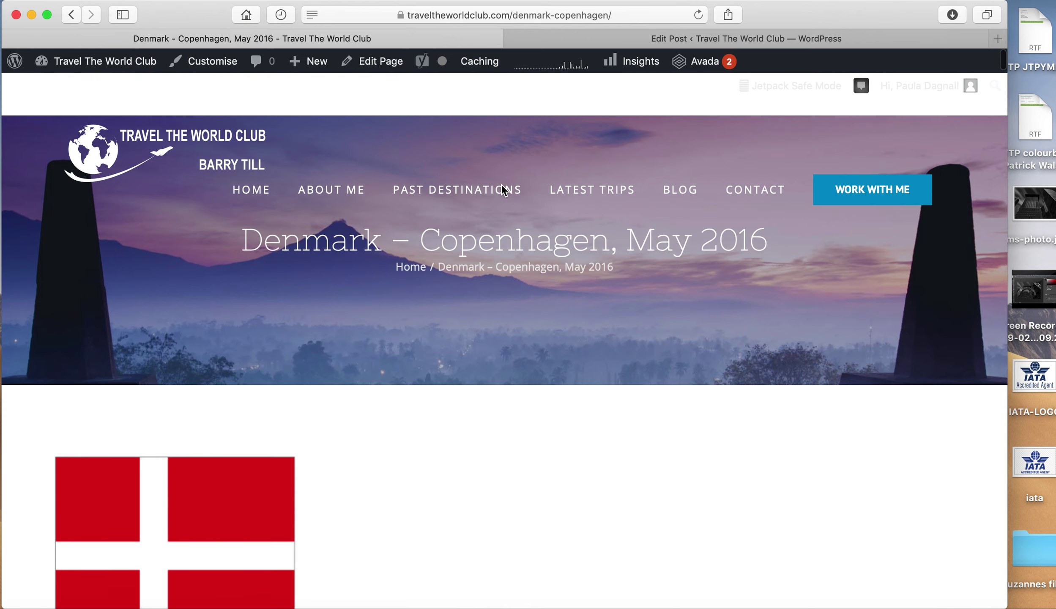
left_click(247, 148)
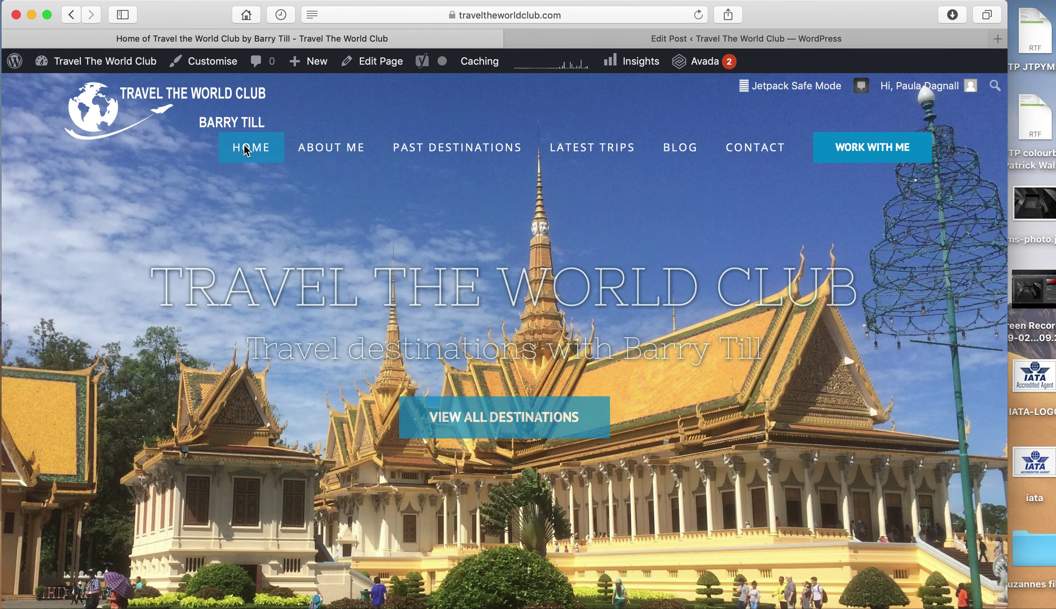
scroll(247, 150, "down", 10)
scroll(245, 146, "down", 15)
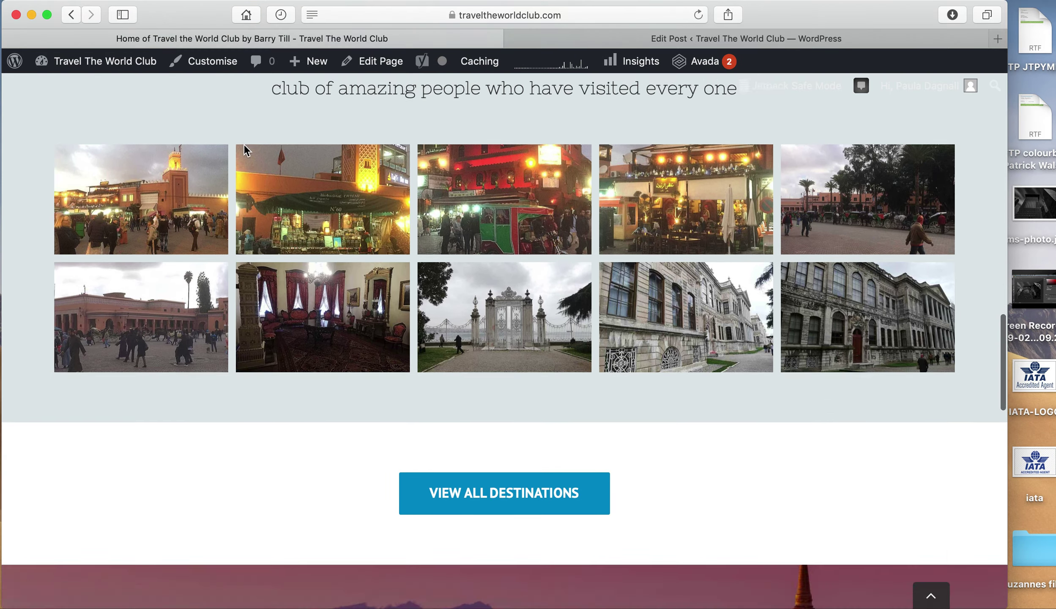
scroll(244, 149, "down", 3)
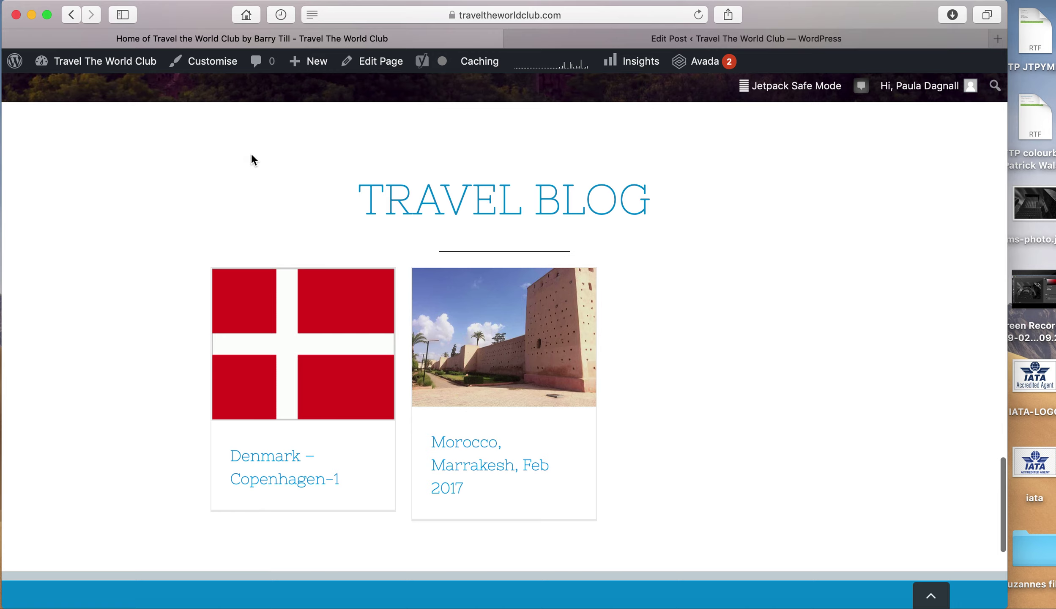